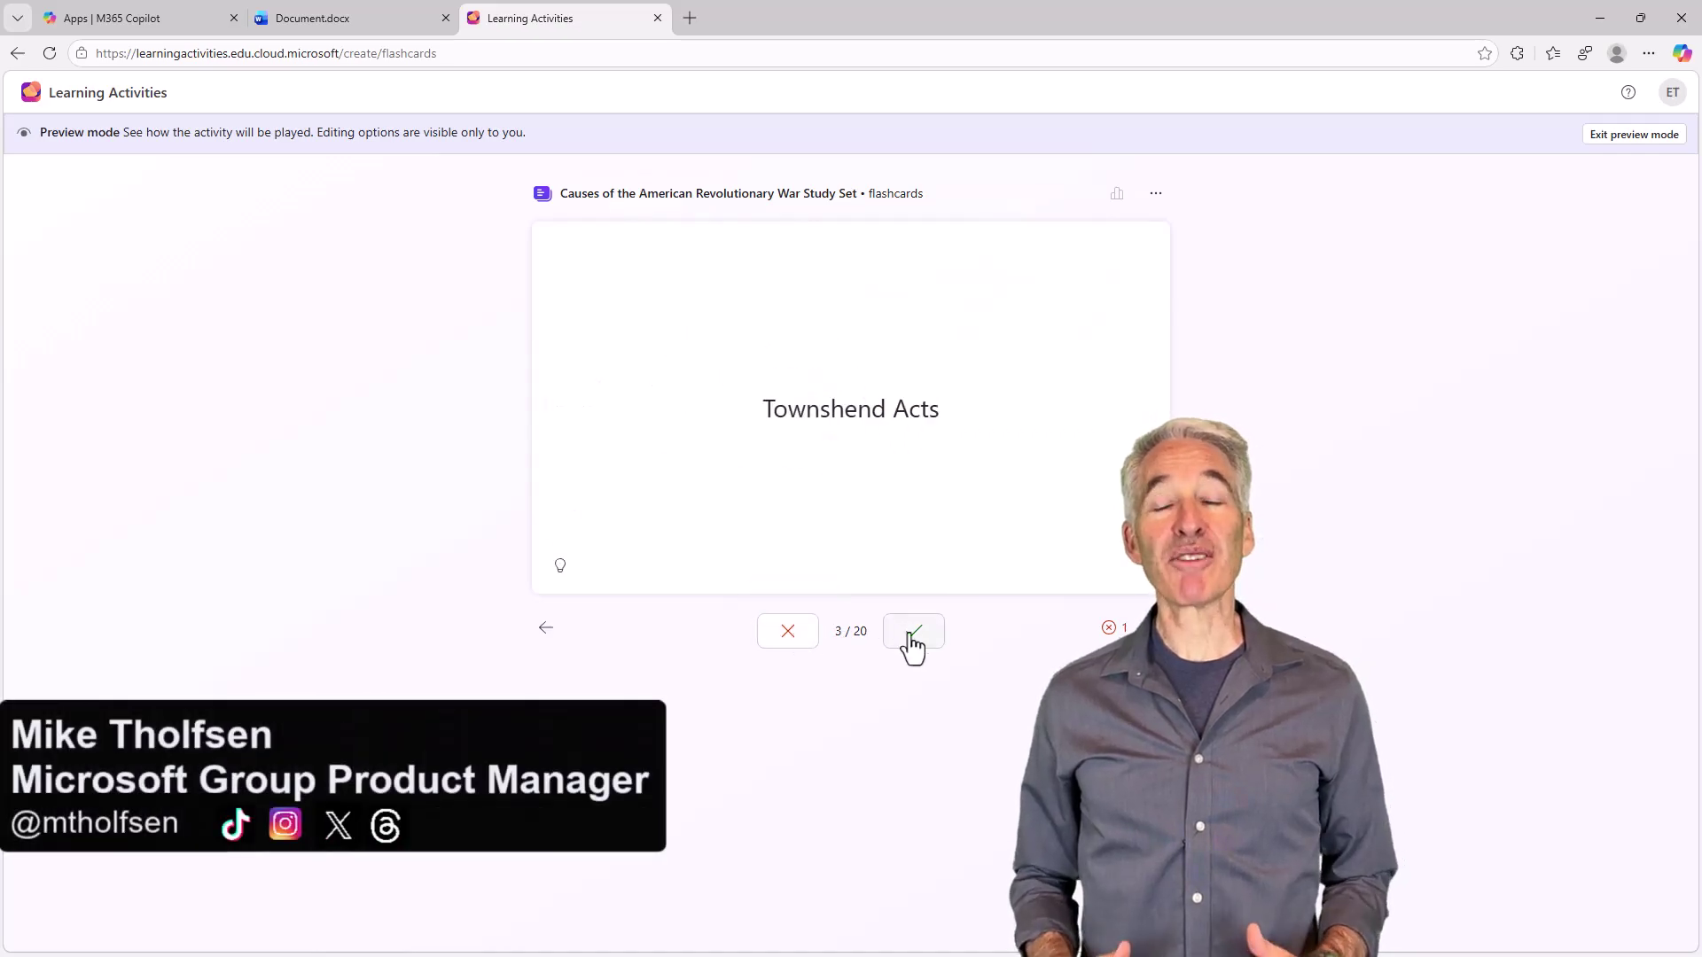
Mark two flashcards as known, flip the Boston Massacre card, and pick the precise-vocabulary suggestion
click(911, 637)
click(912, 637)
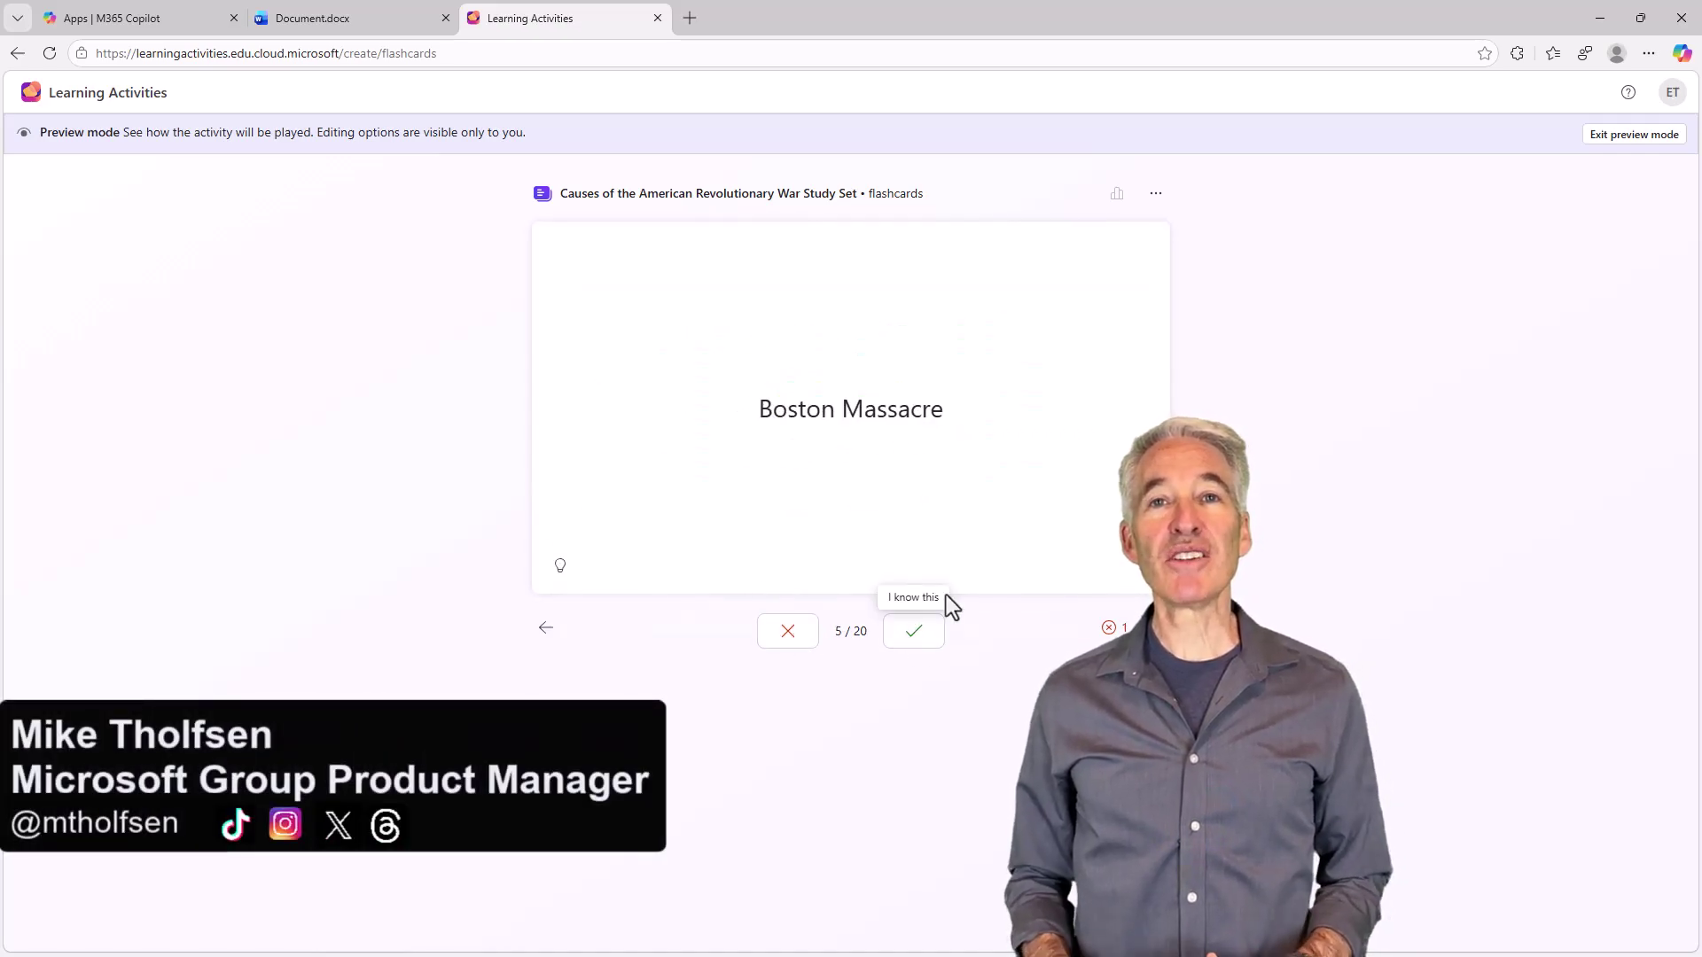
click(950, 431)
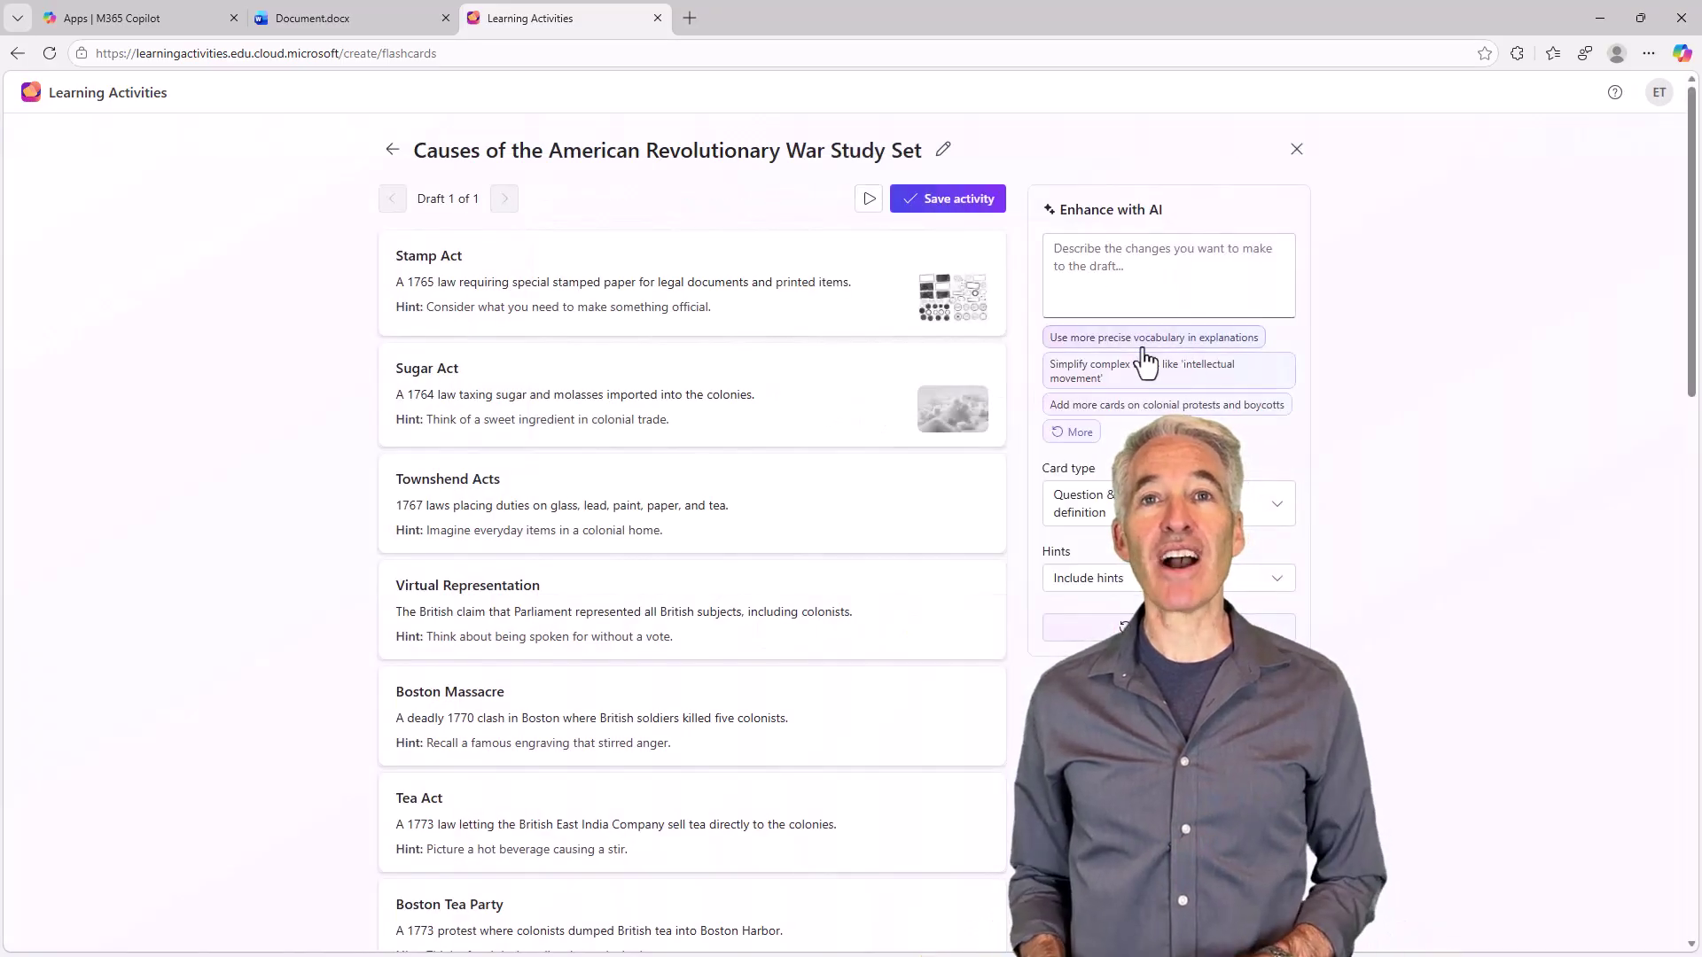
click(1136, 338)
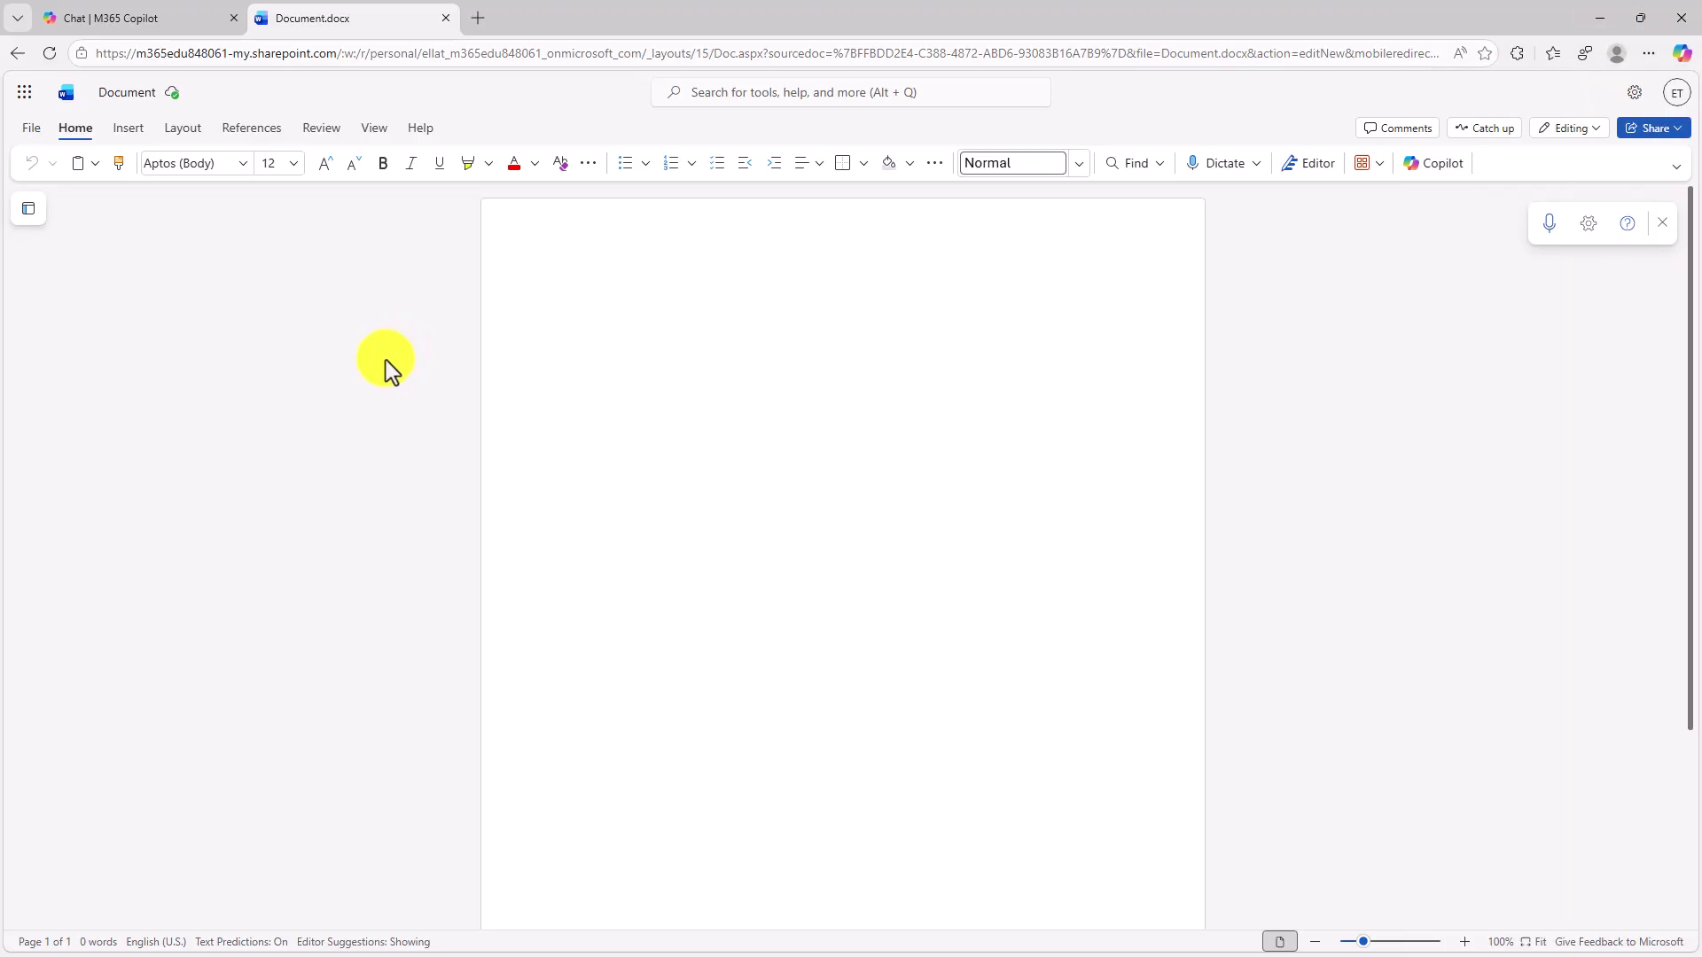
Open Learning Activities in a new tab from Word's Microsoft 365 app list
click(24, 92)
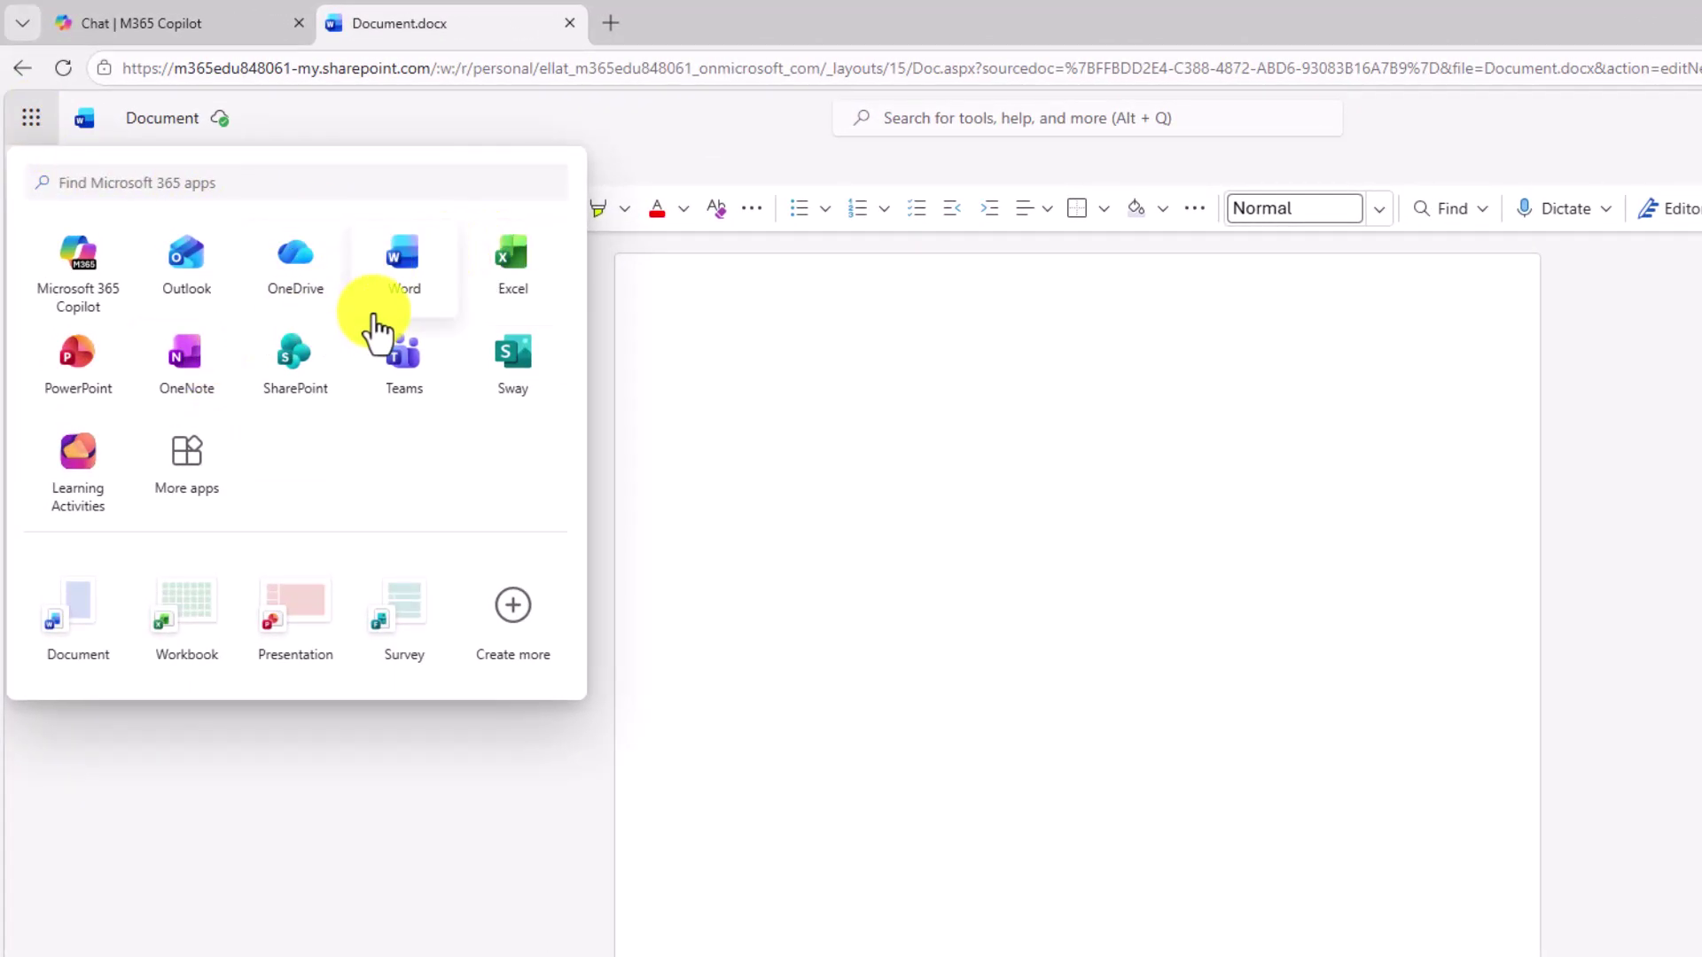
click(79, 469)
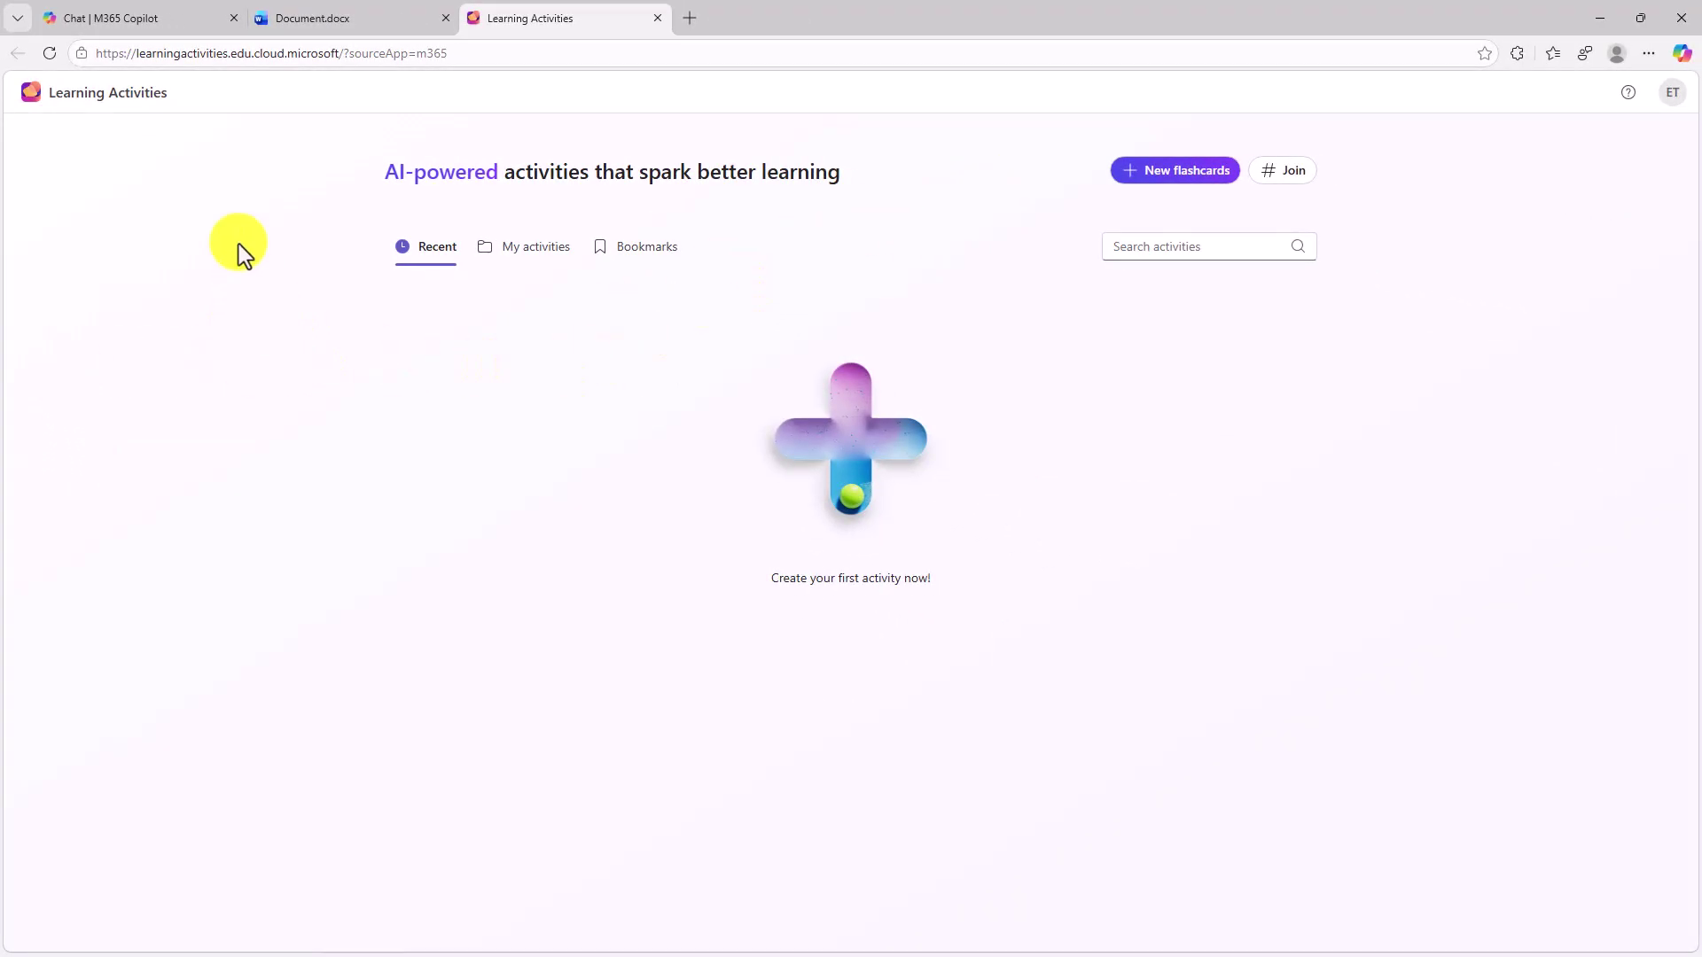
Browse Copilot's All apps catalogue, filtered by Education, then show Word's Microsoft 365 app list
click(151, 20)
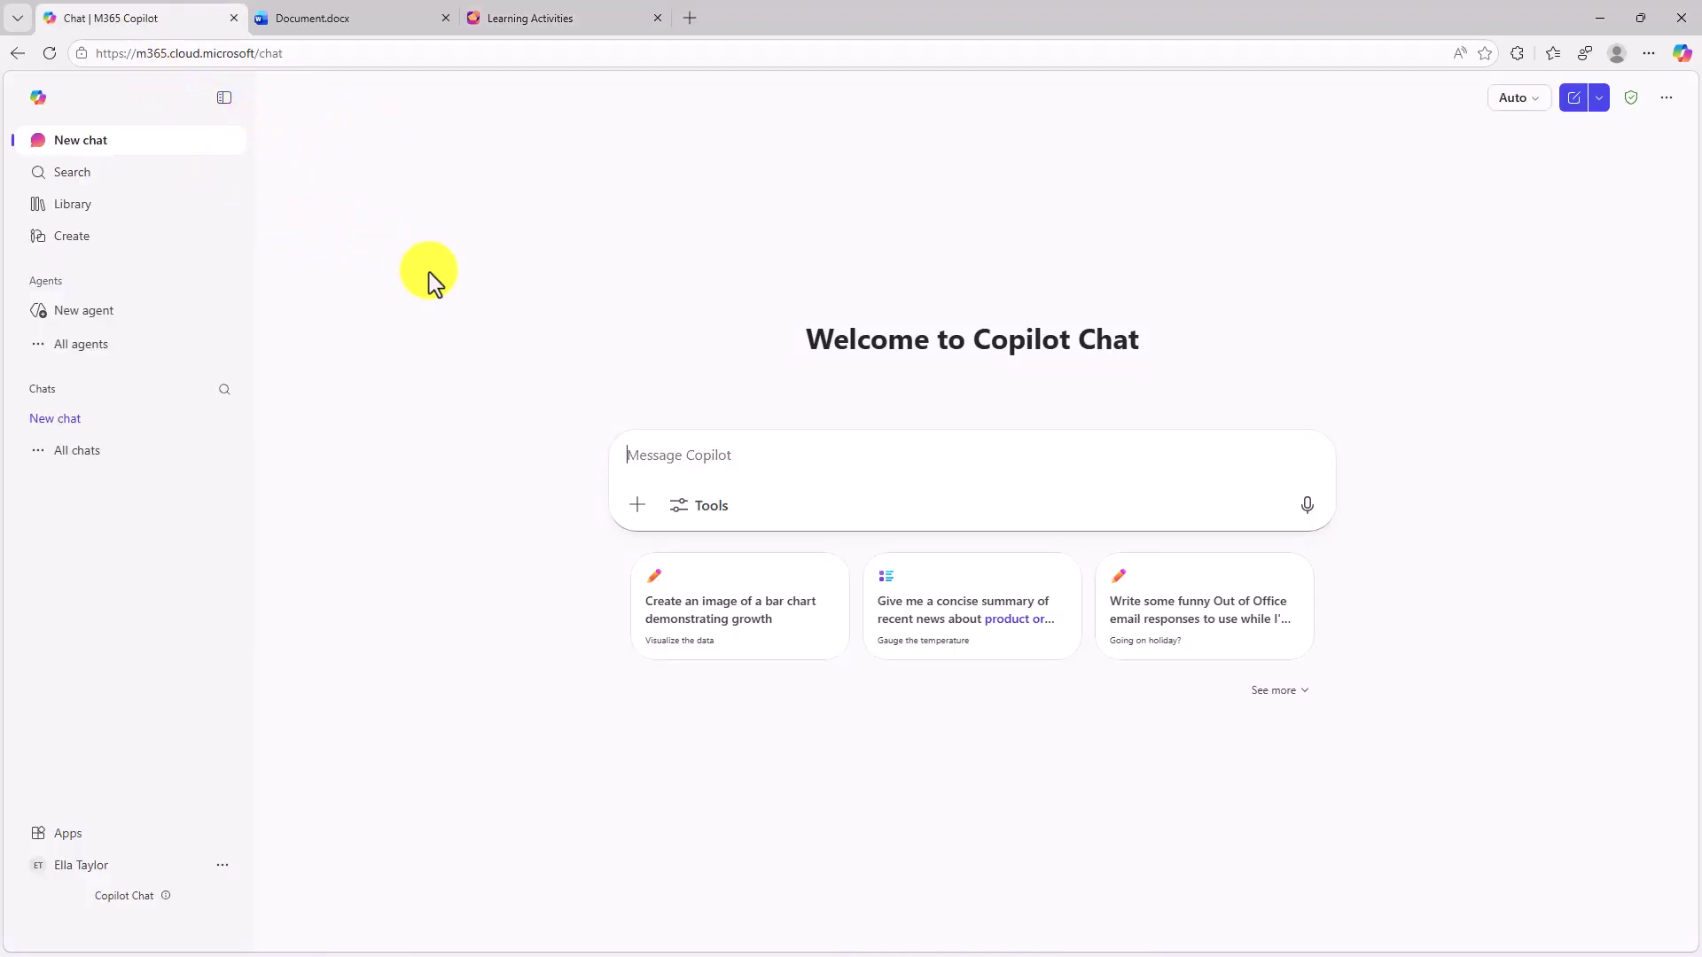
click(63, 836)
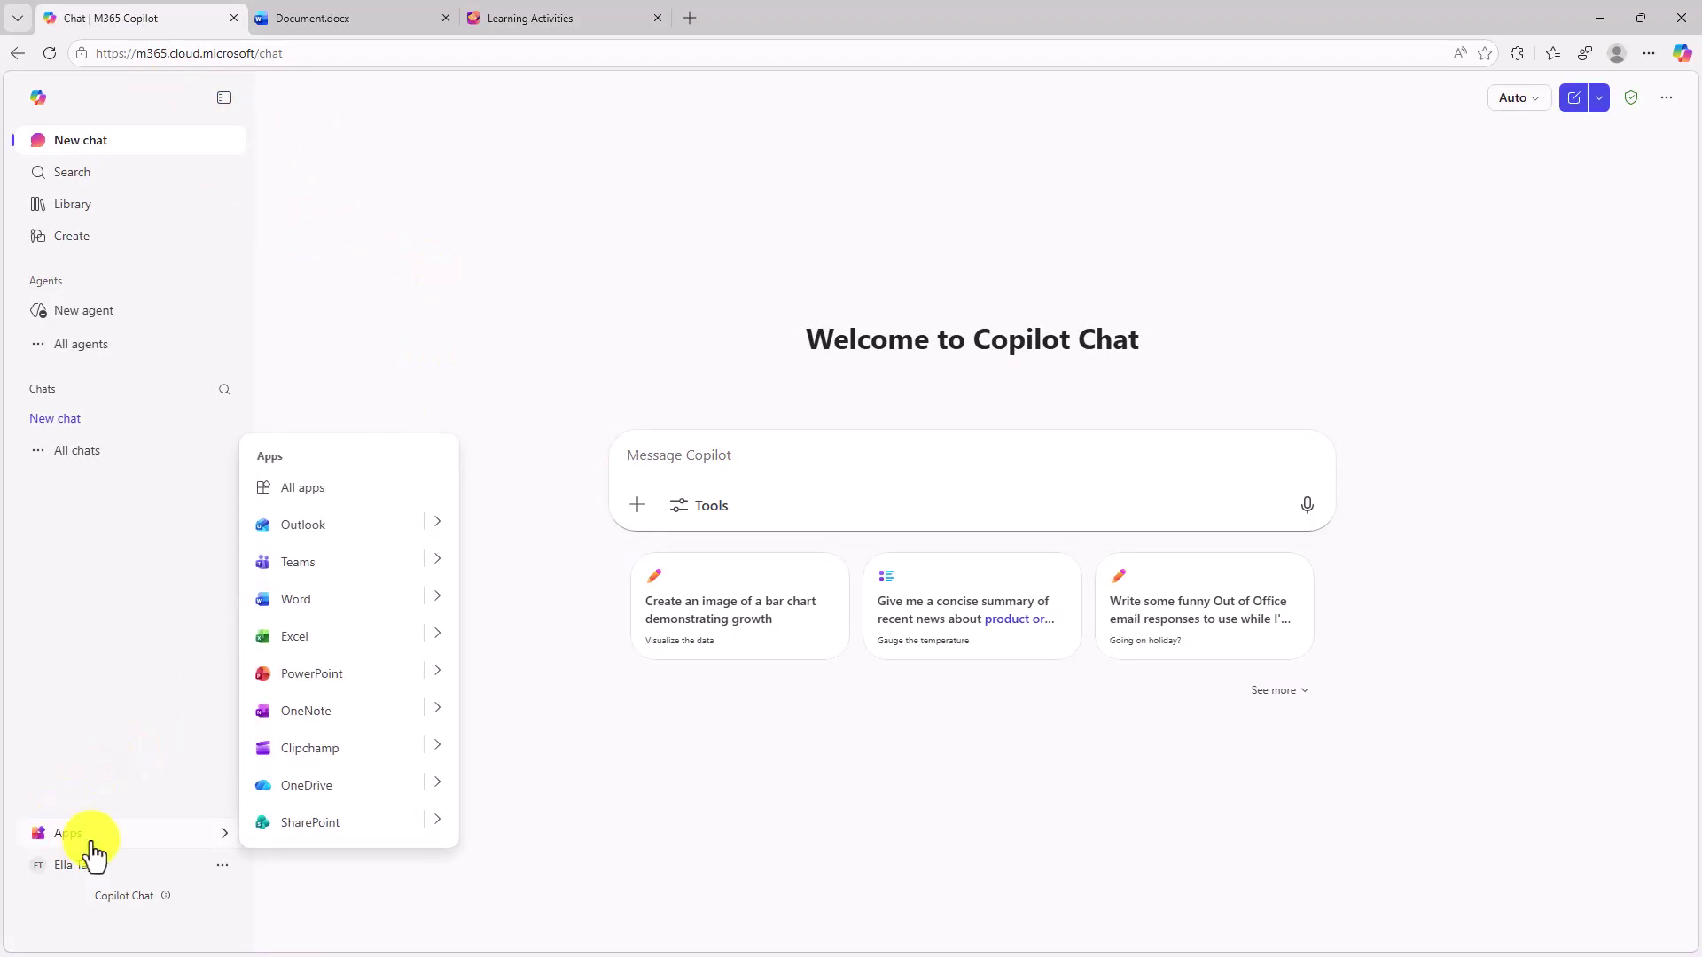
click(304, 487)
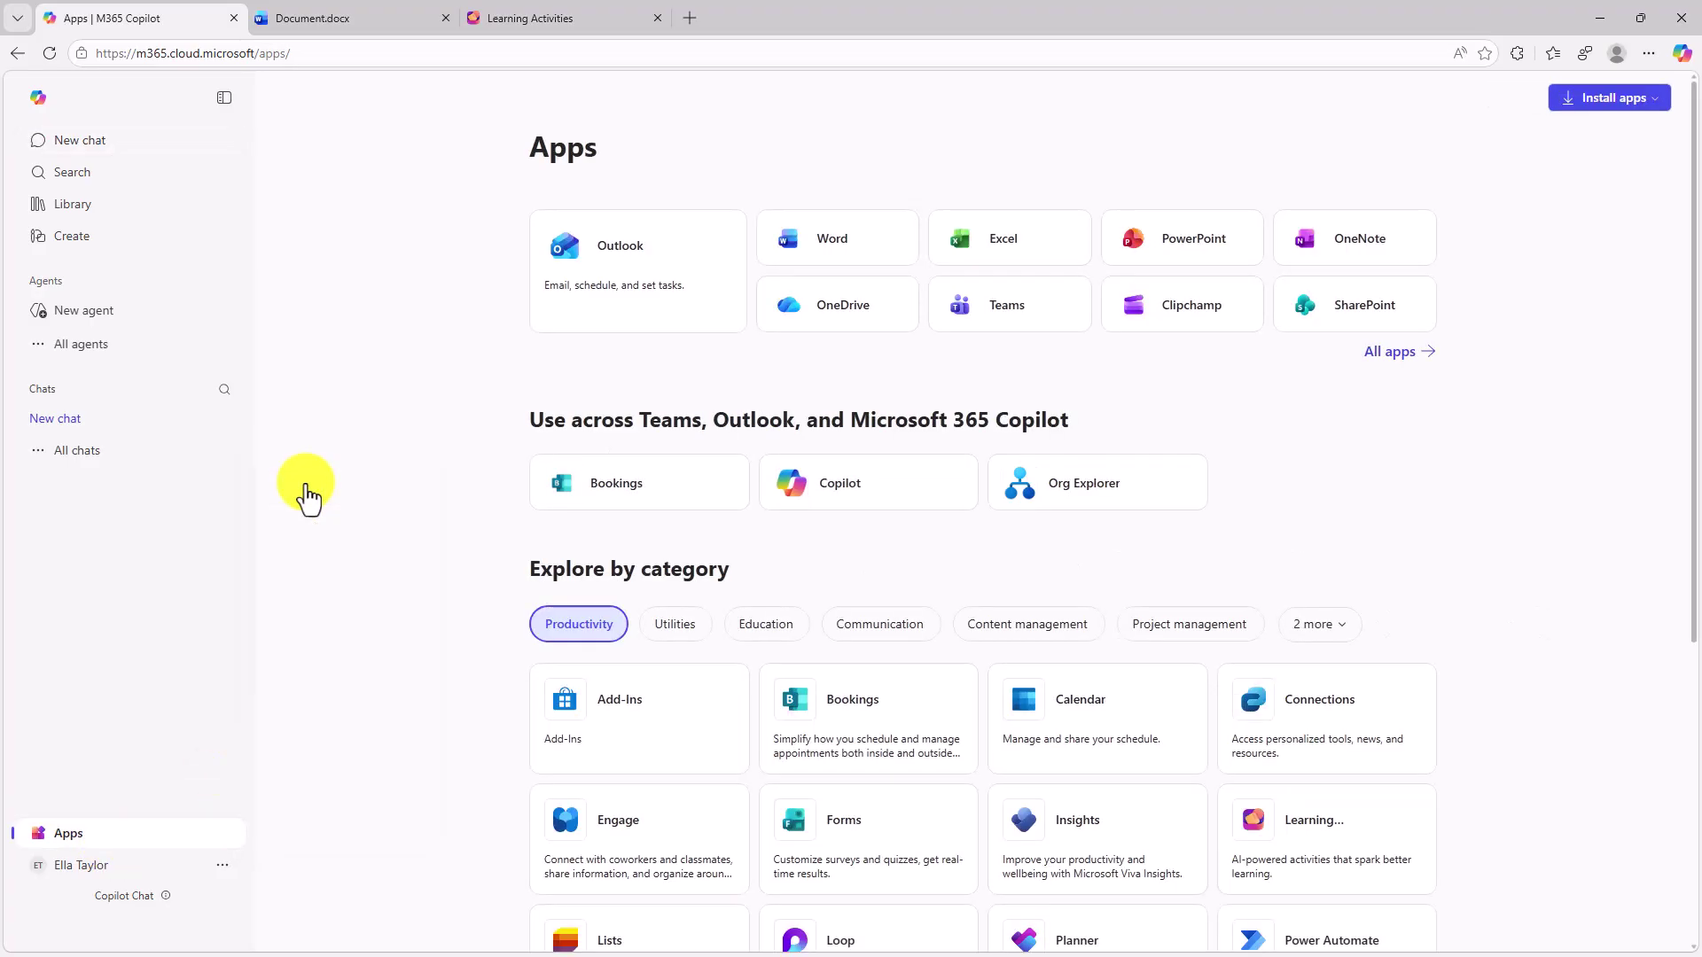
scroll(354, 487, down, 3)
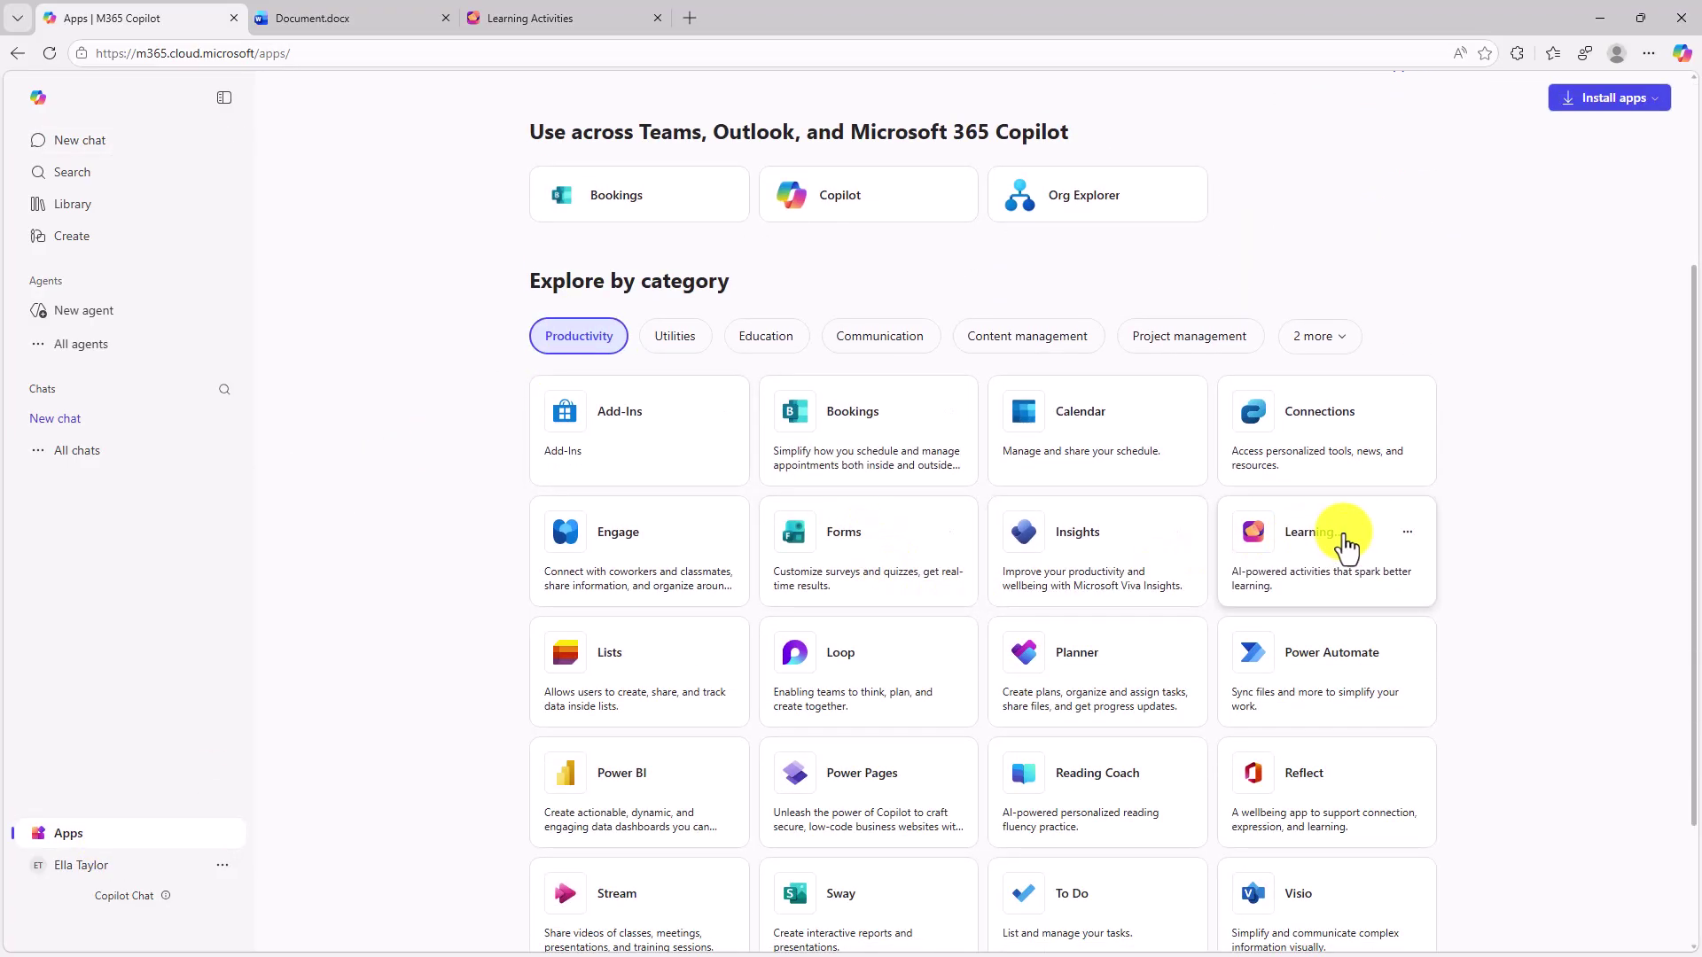
click(783, 347)
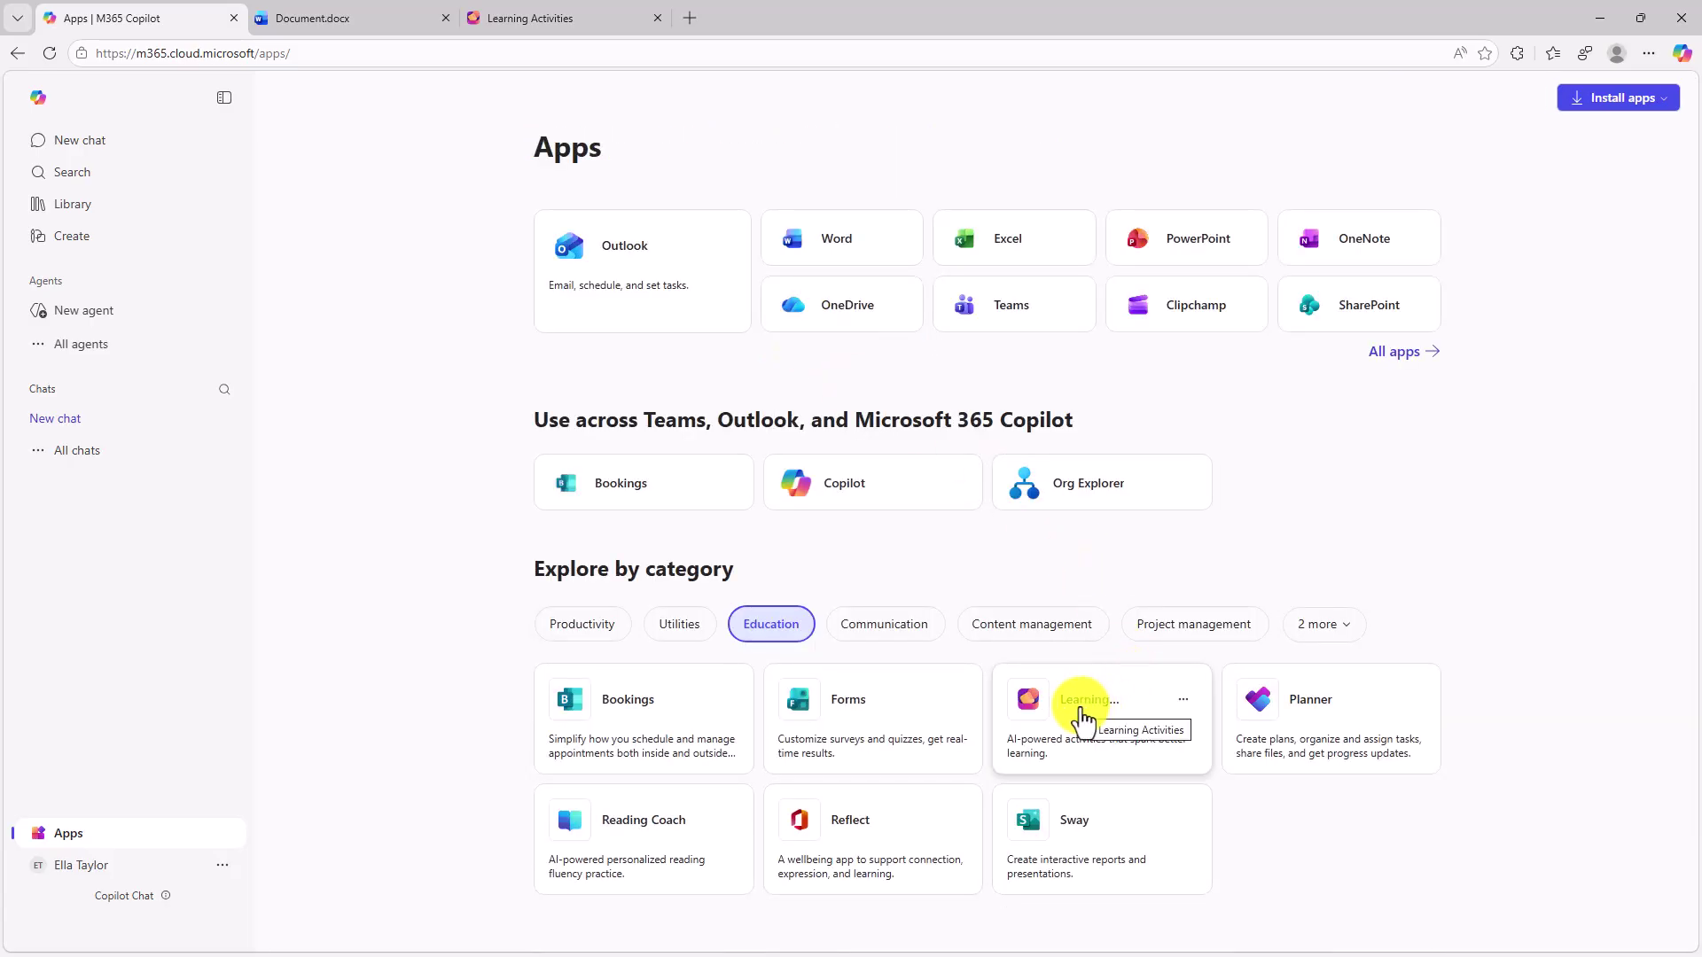
click(1405, 354)
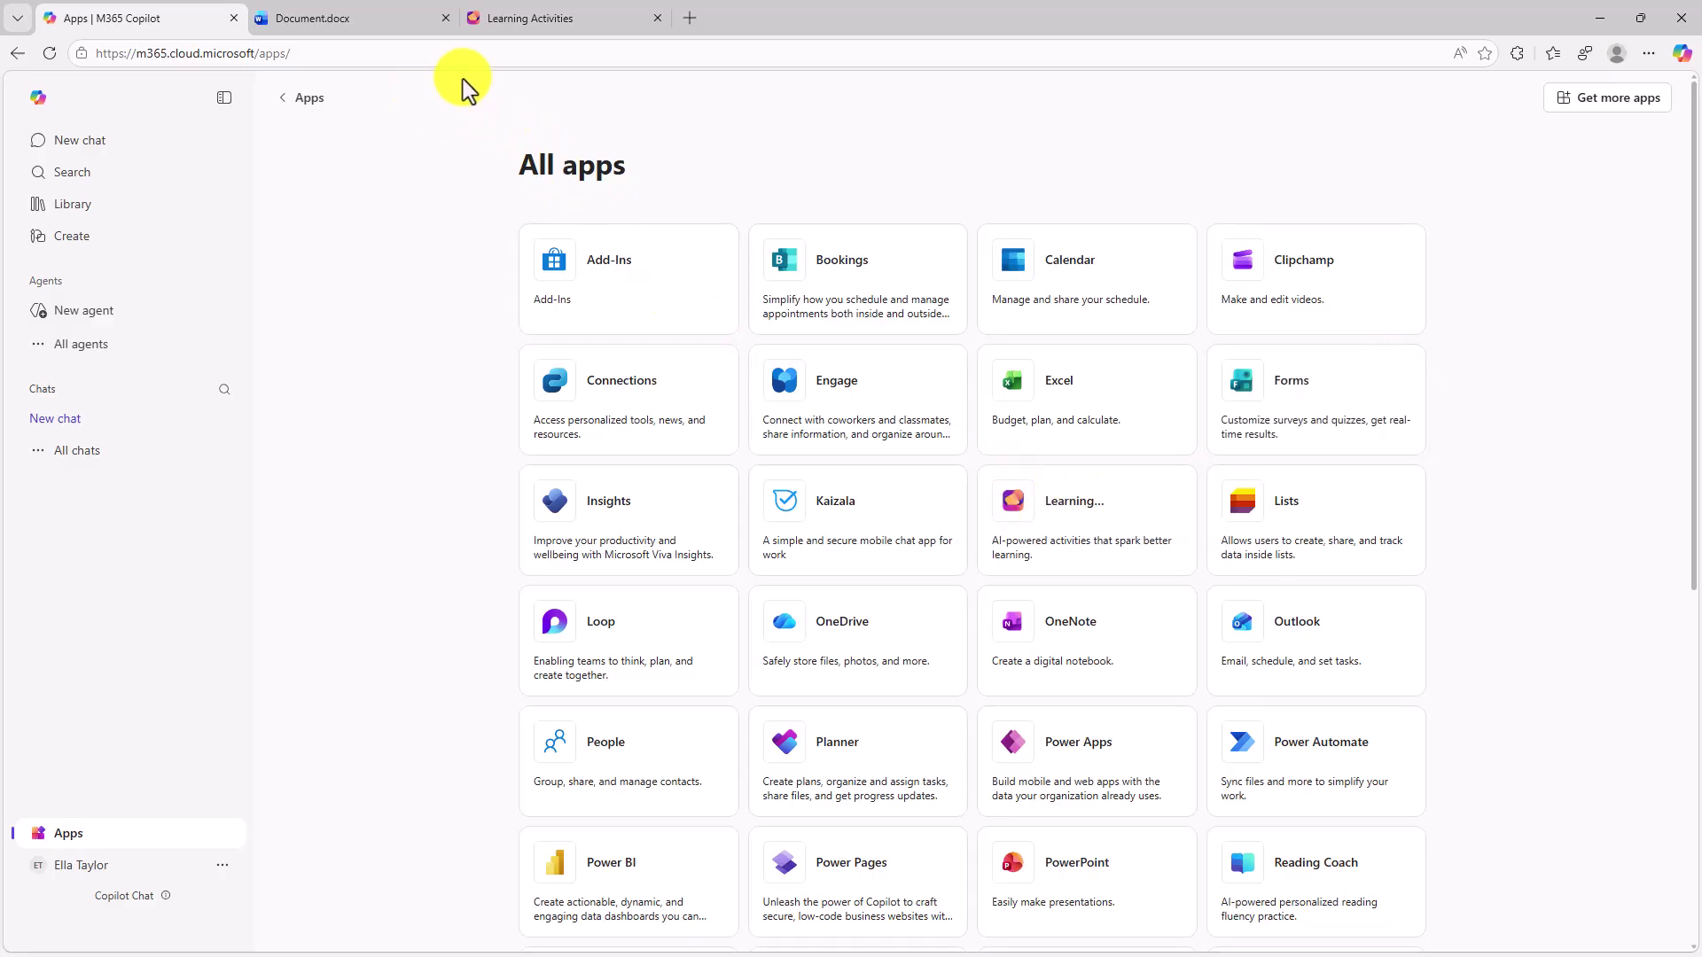
click(380, 23)
click(25, 94)
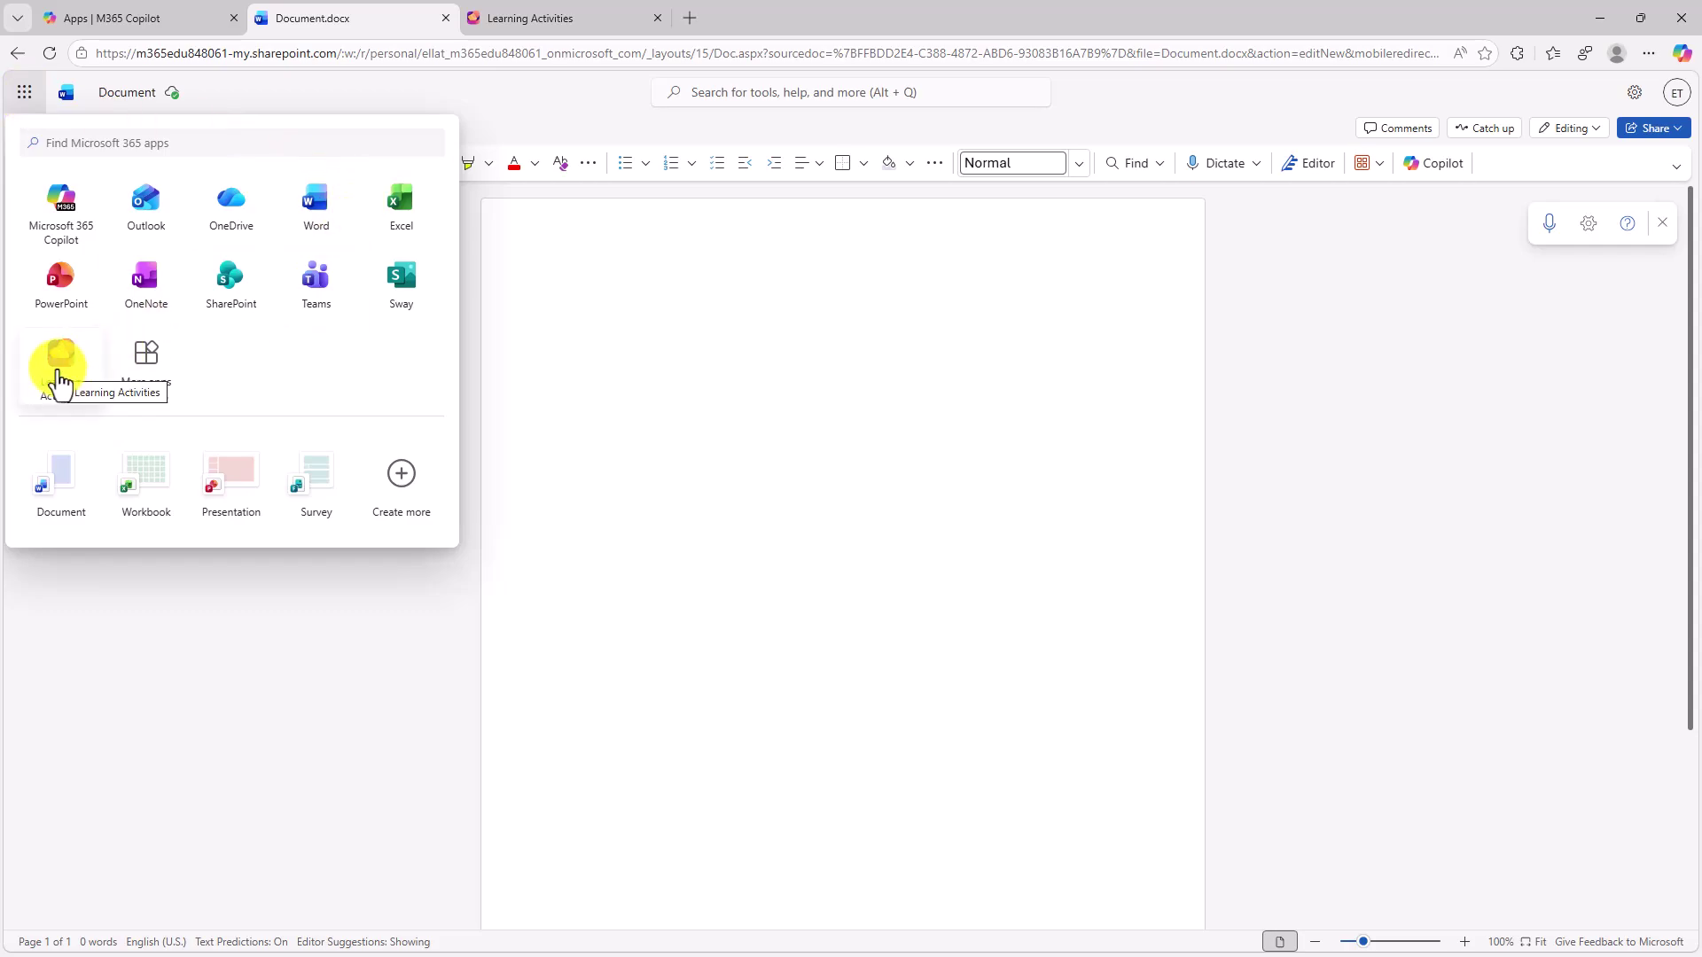
Return to the Learning Activities tab with its empty Recent list
click(567, 25)
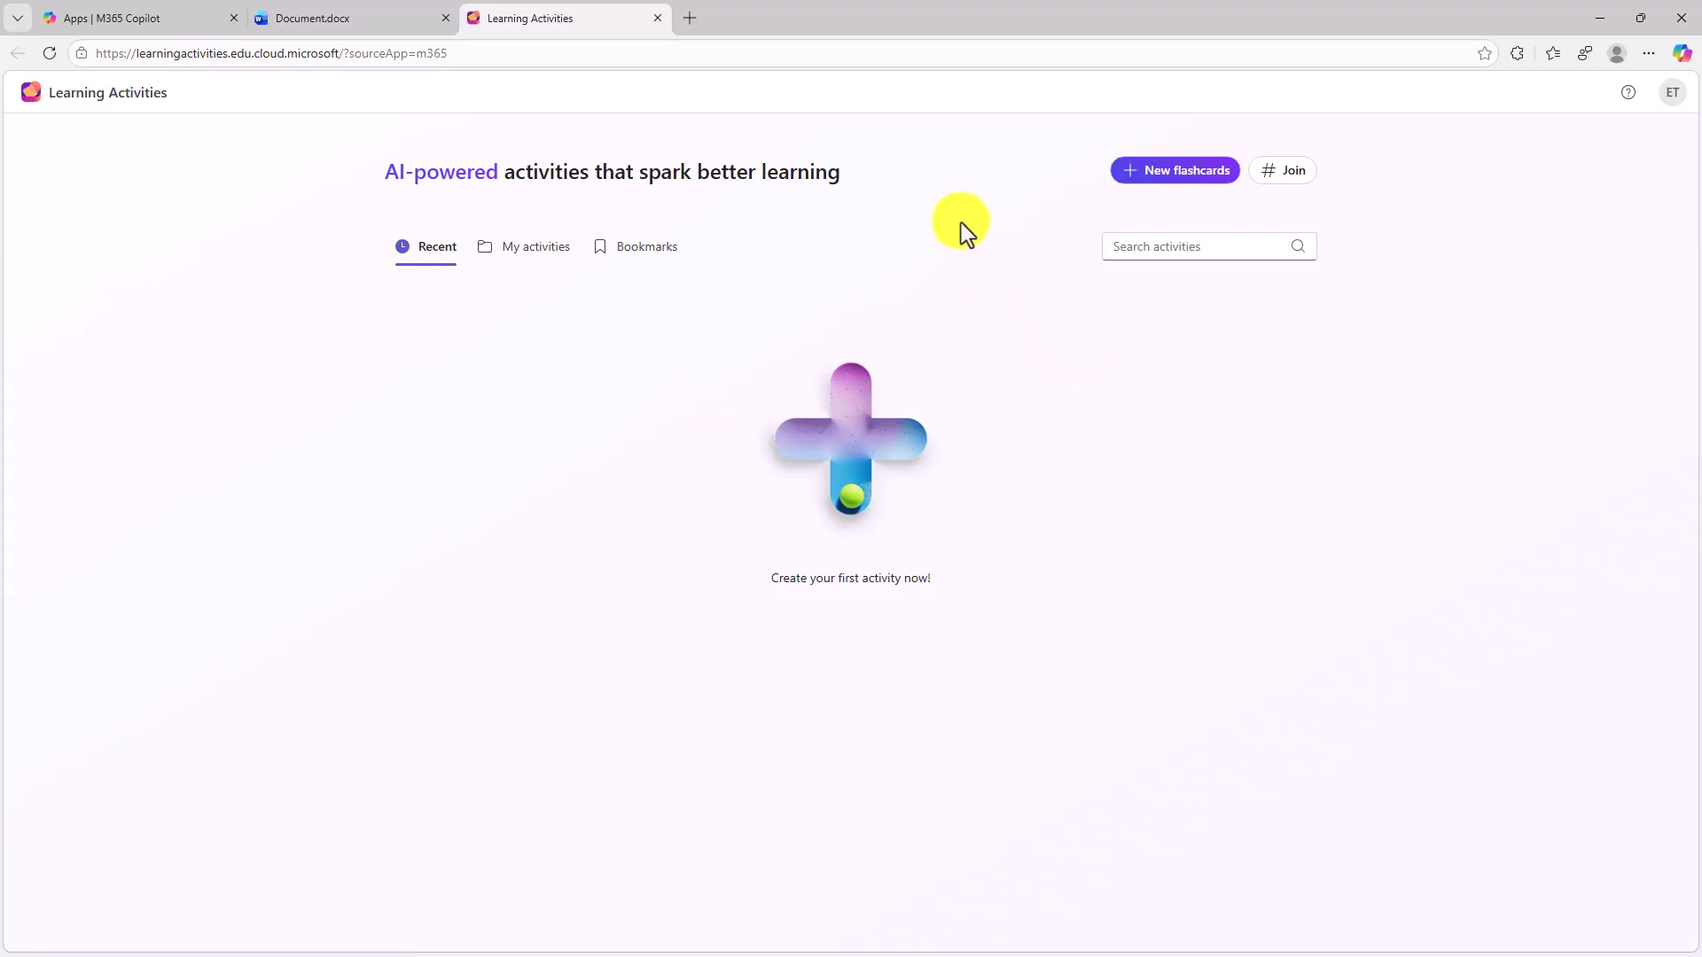
Start a new flashcard set and paste the 6318-character American Revolution notes as learning content
click(1184, 177)
click(586, 270)
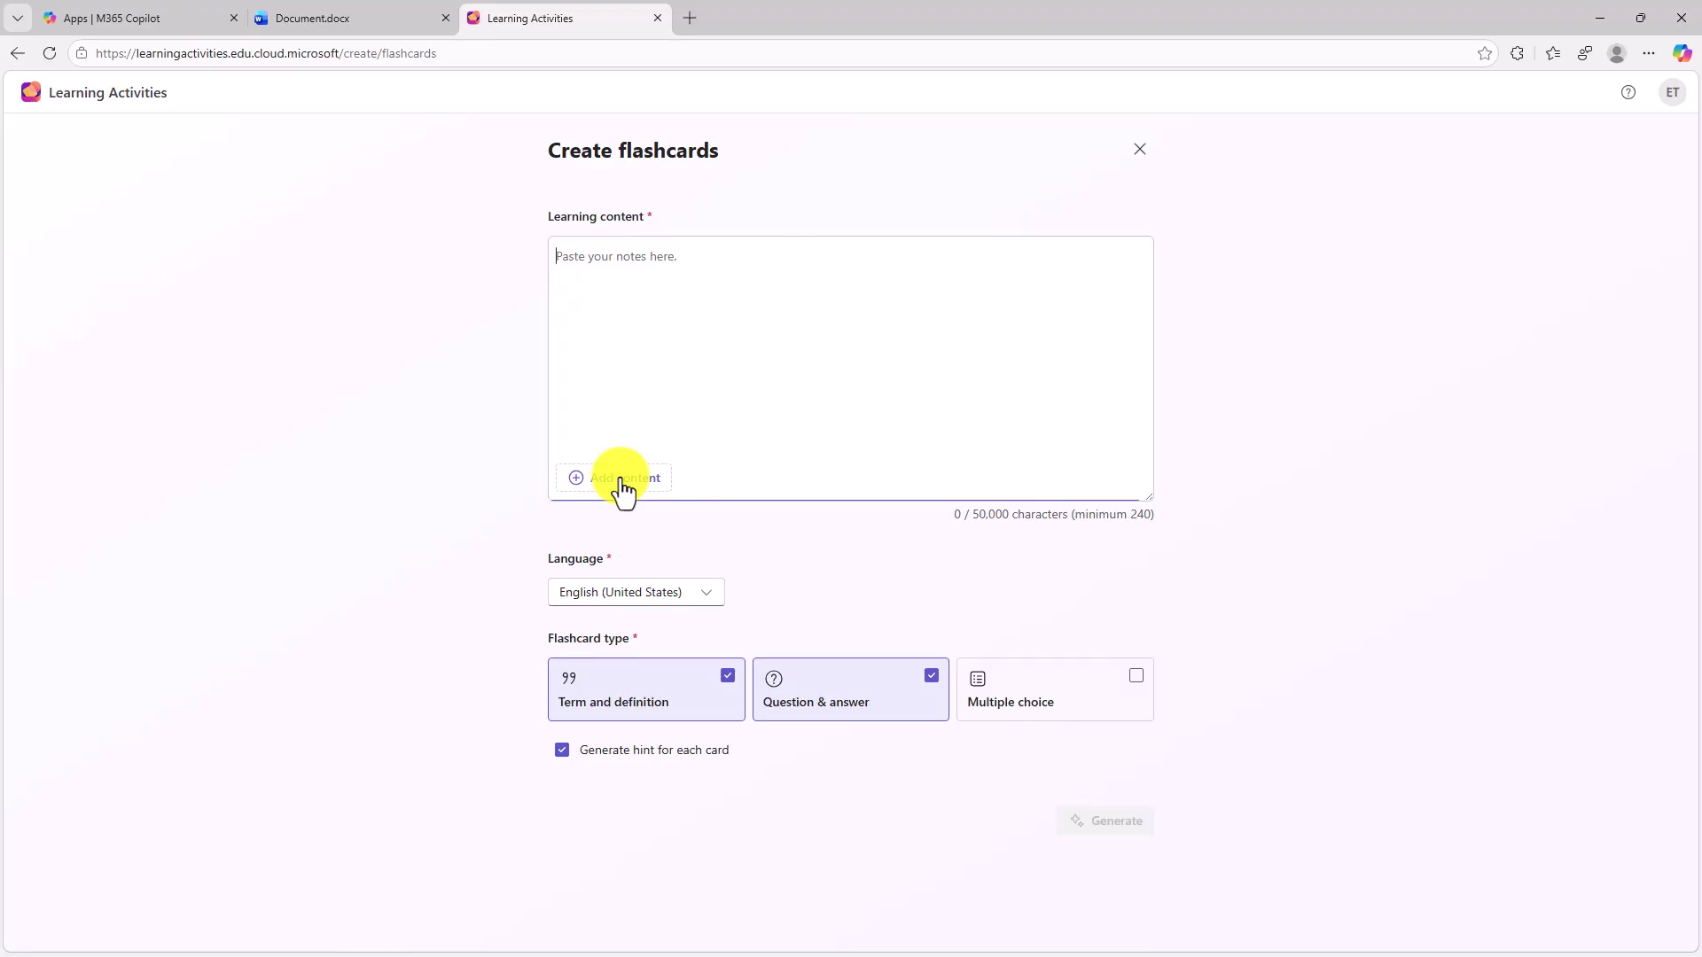
click(638, 257)
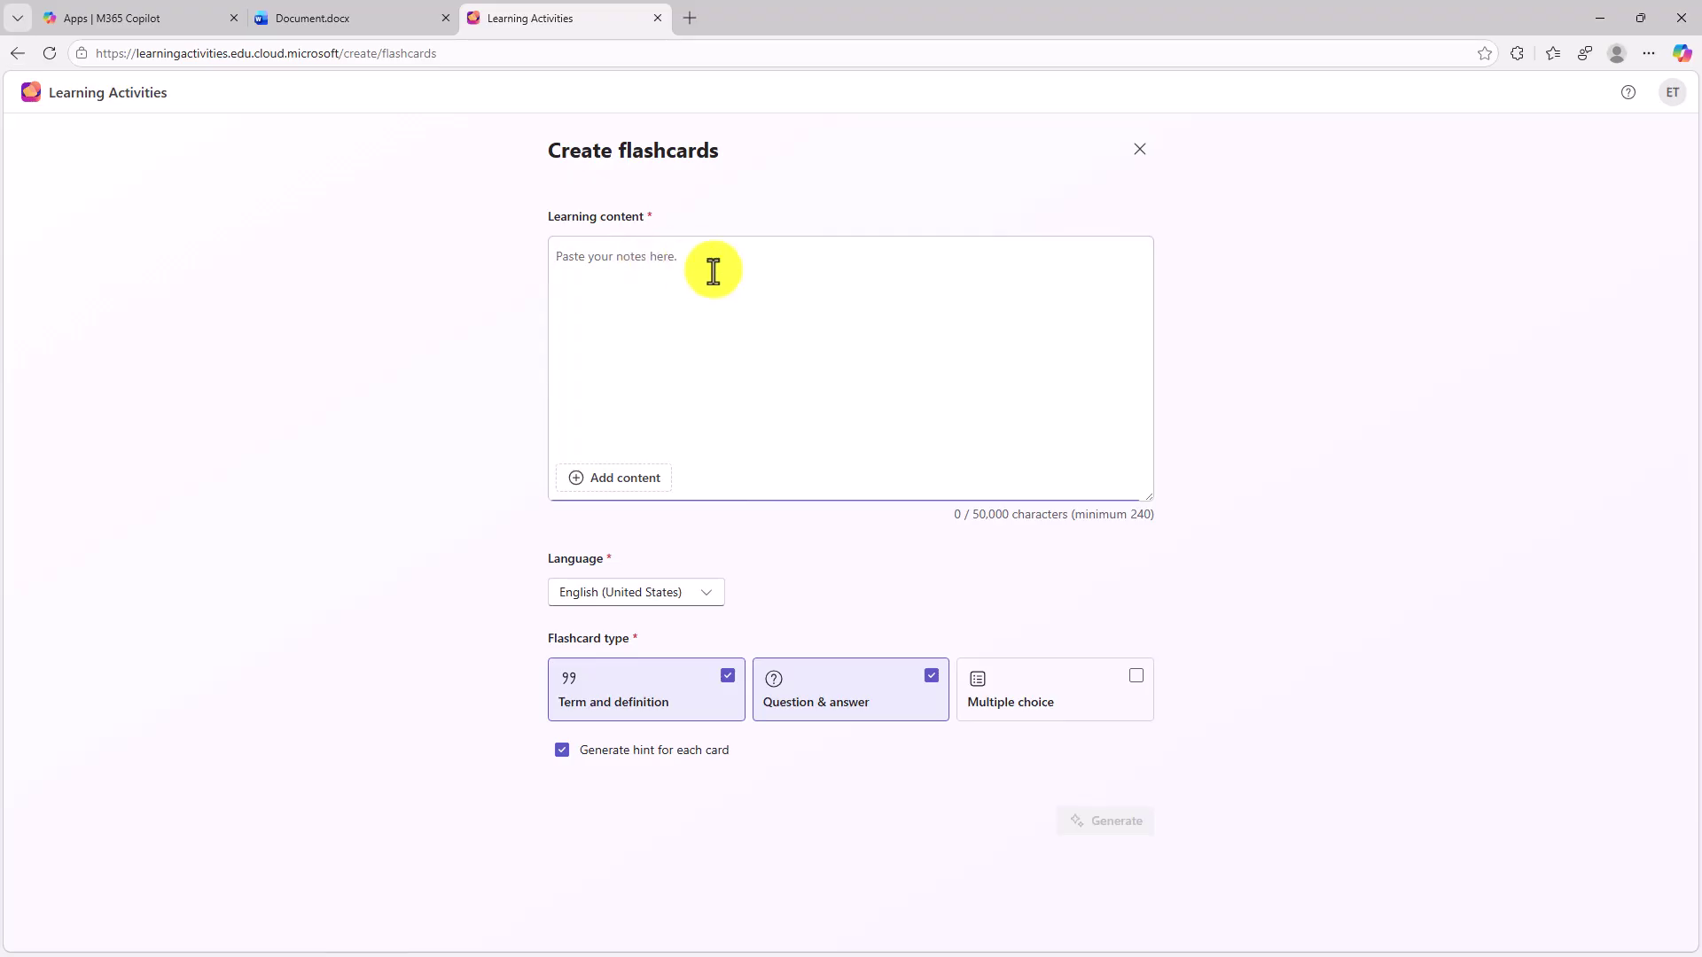
key(ctrl+v)
scroll(729, 276, down, 5)
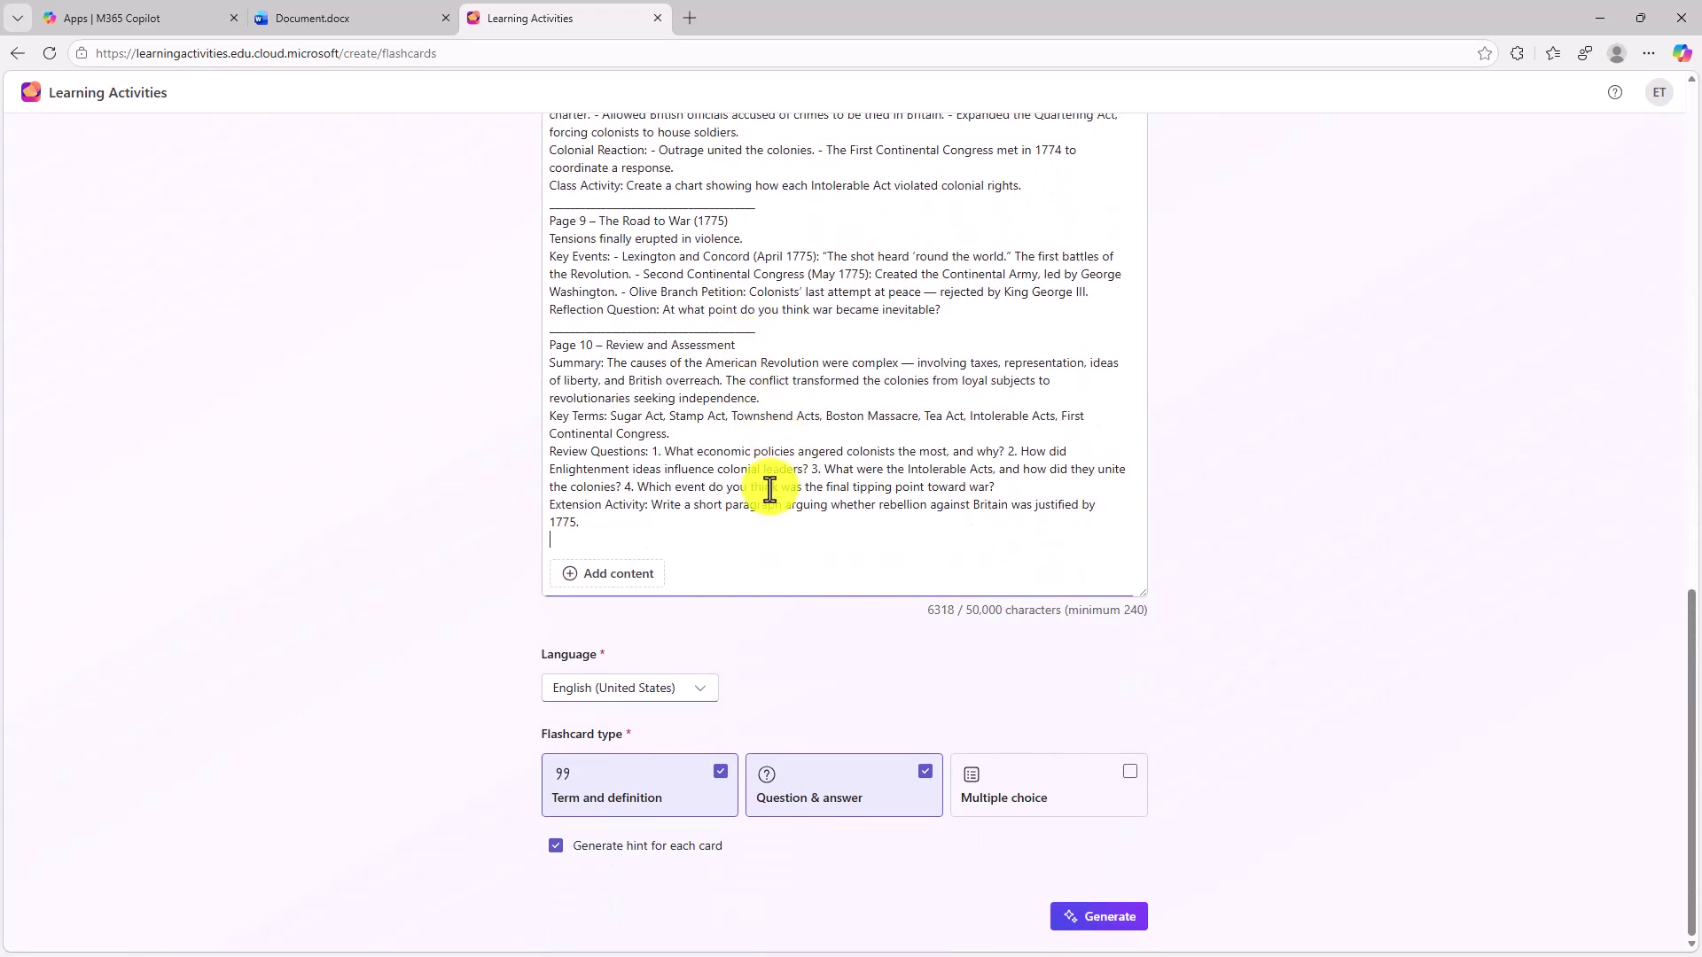
Keep English (United States), choose Term and definition plus Question & answer cards with hints, and generate
click(702, 689)
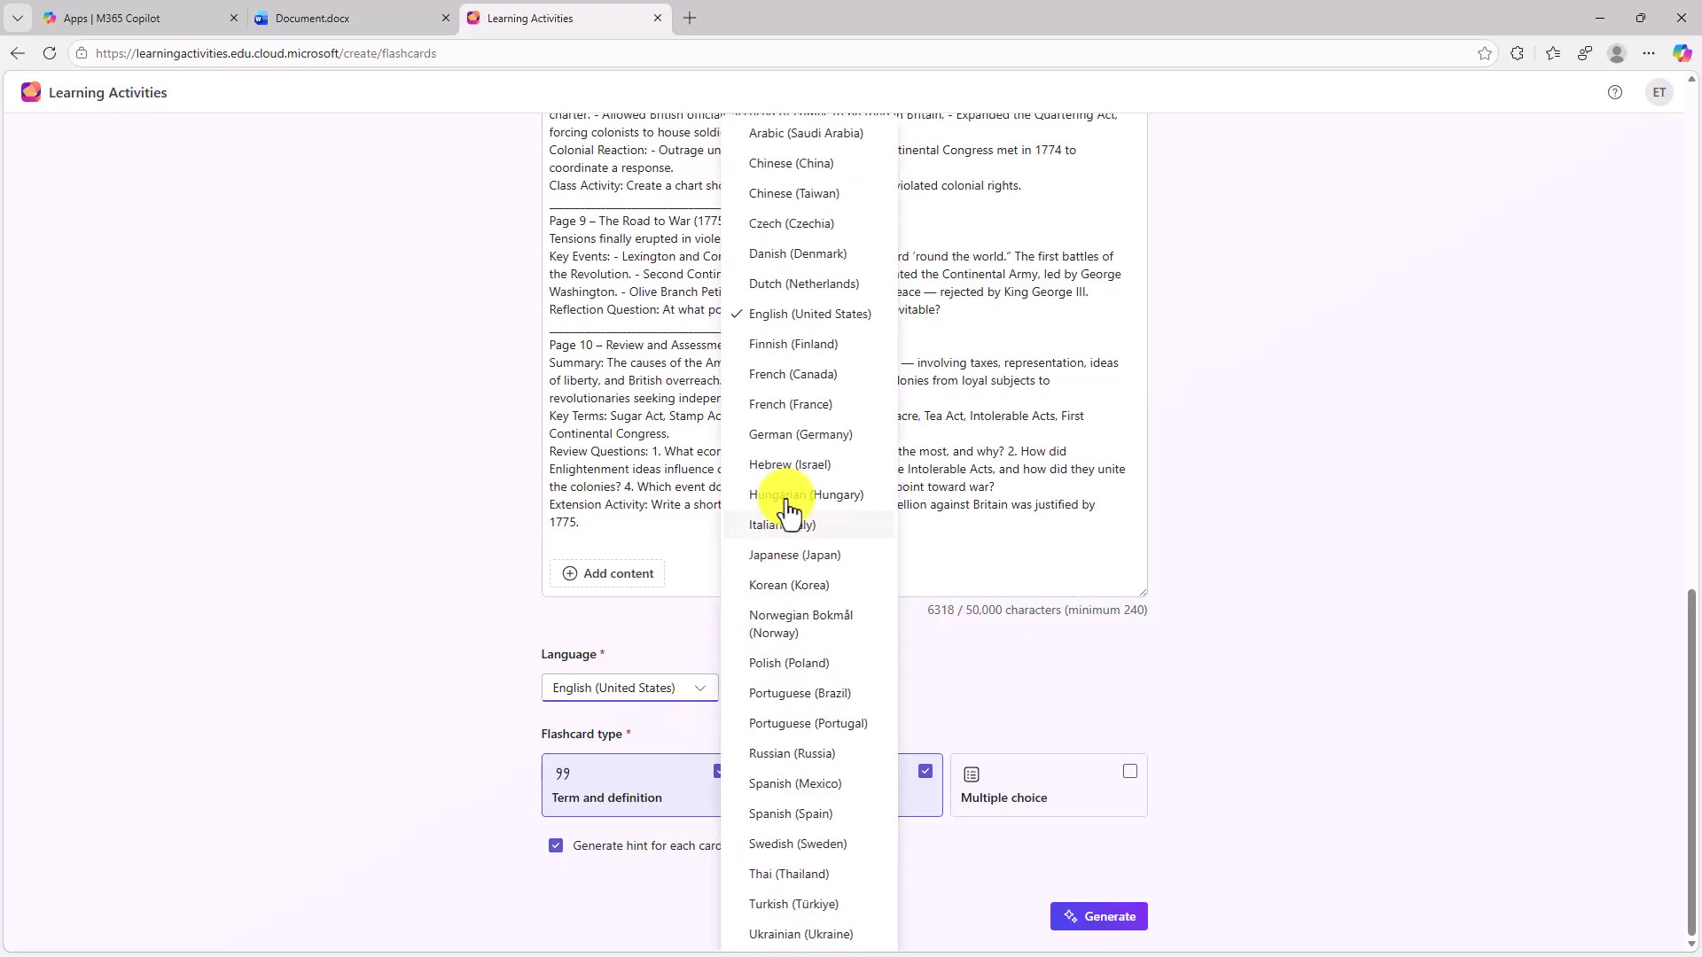
click(369, 487)
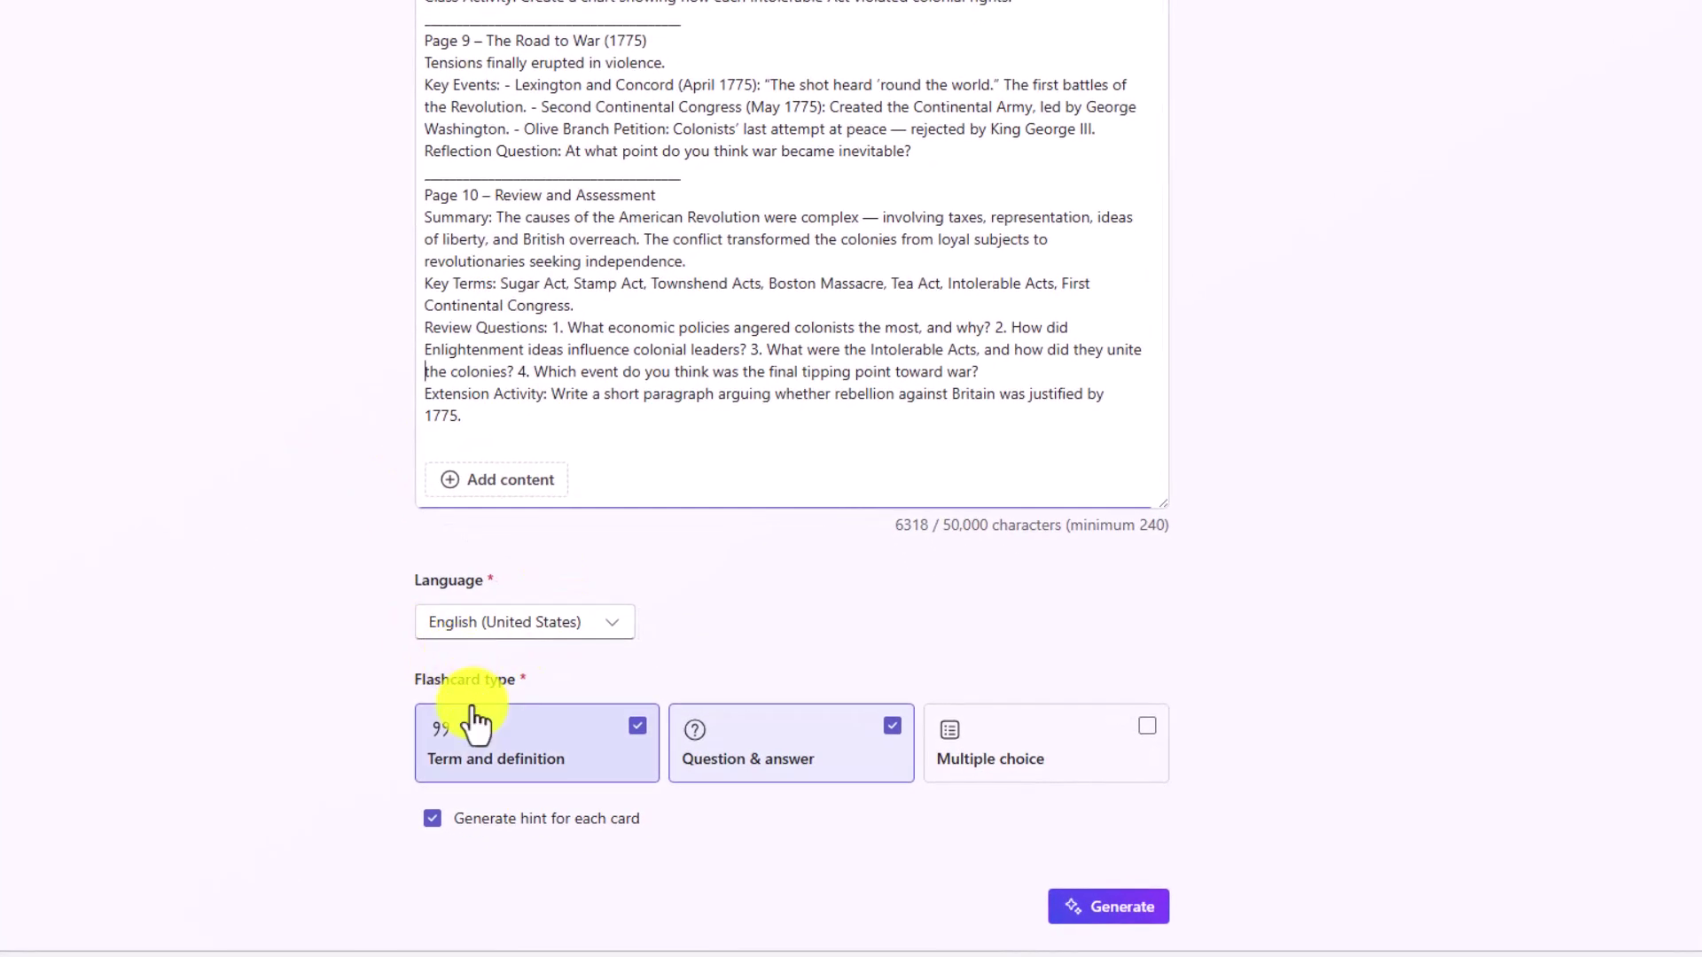
click(640, 729)
click(517, 764)
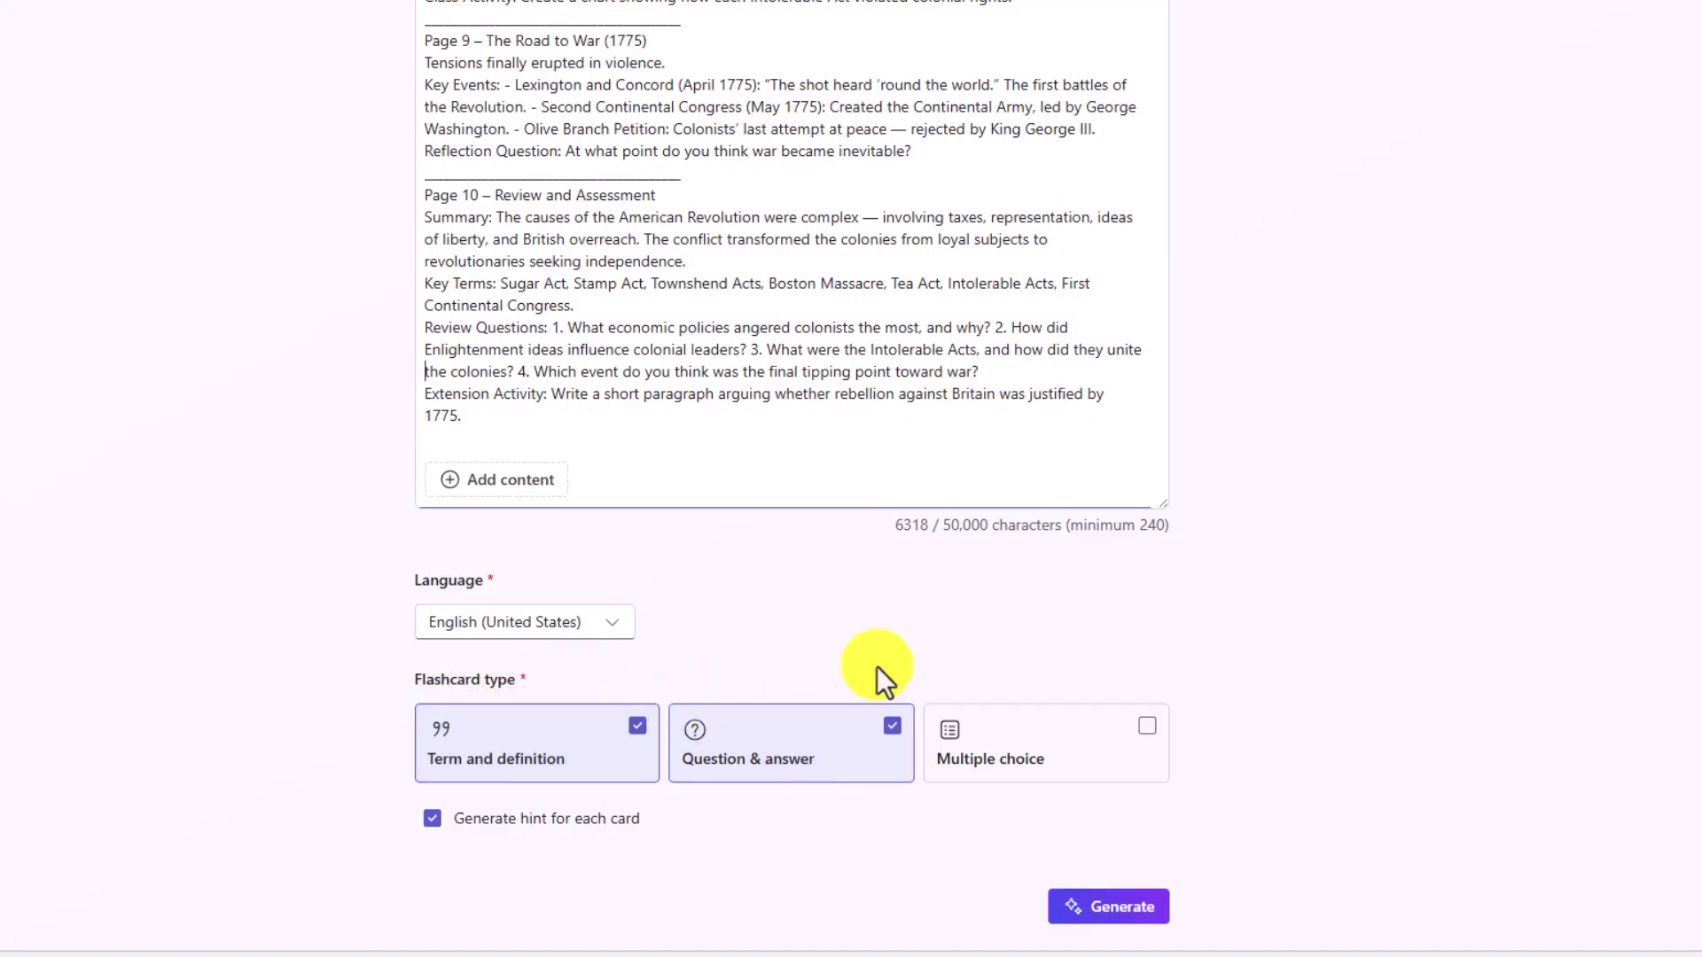
click(1141, 739)
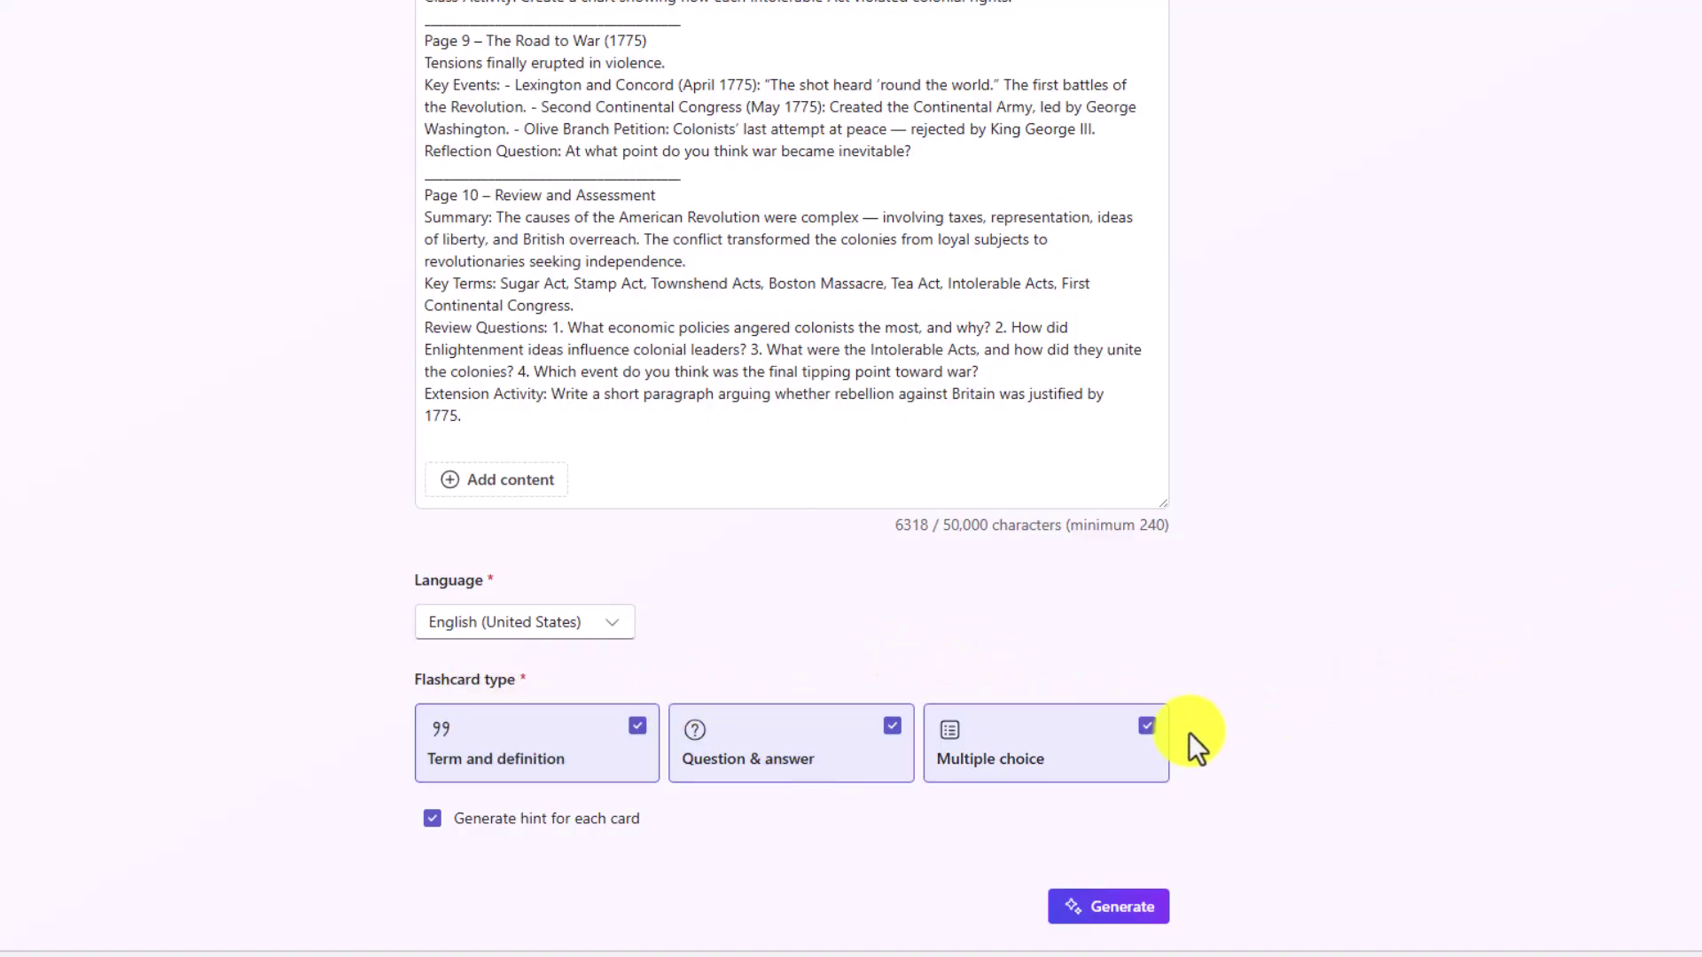
click(1151, 730)
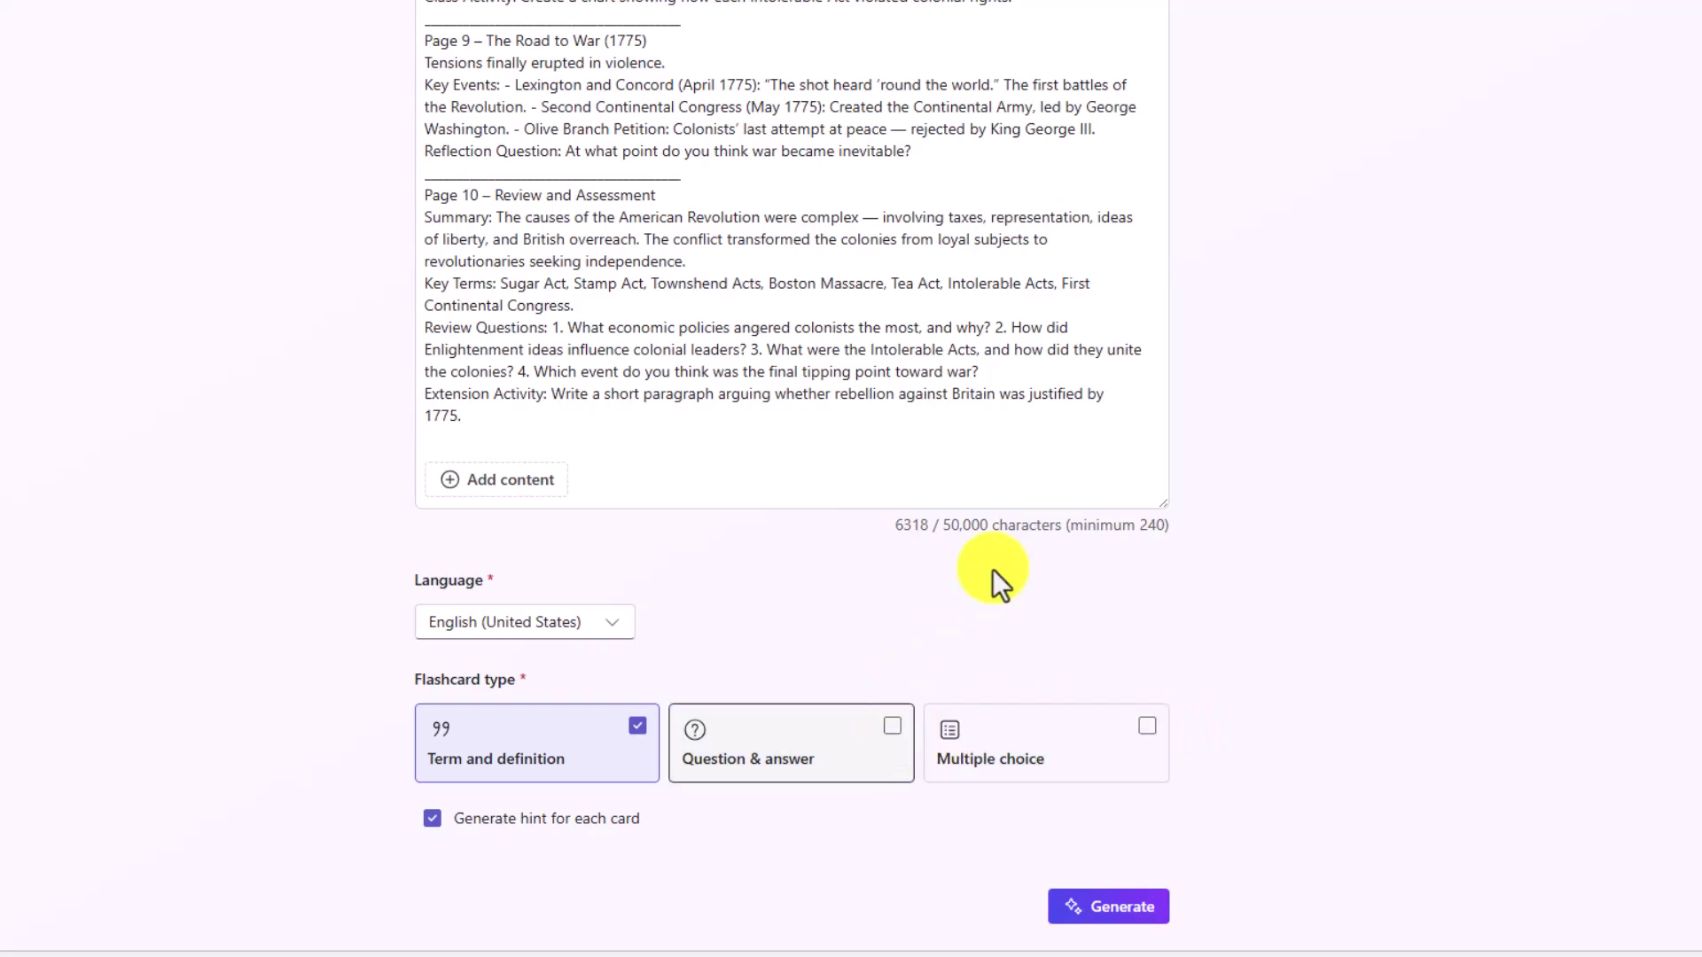
click(894, 743)
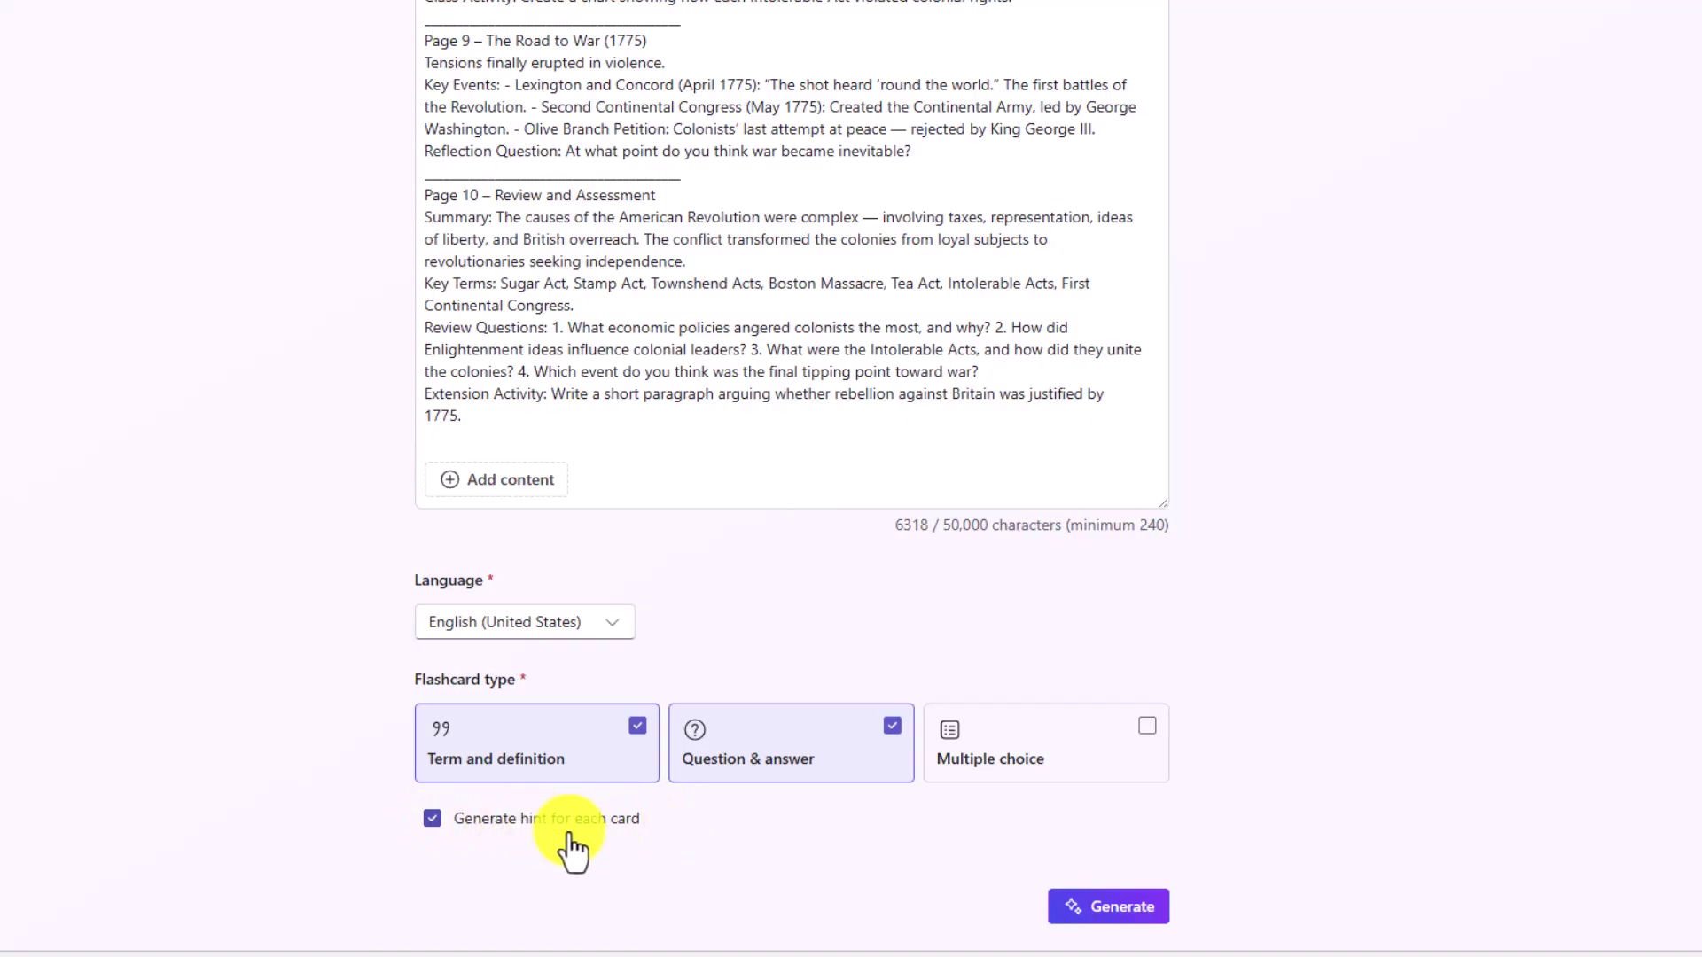
click(431, 820)
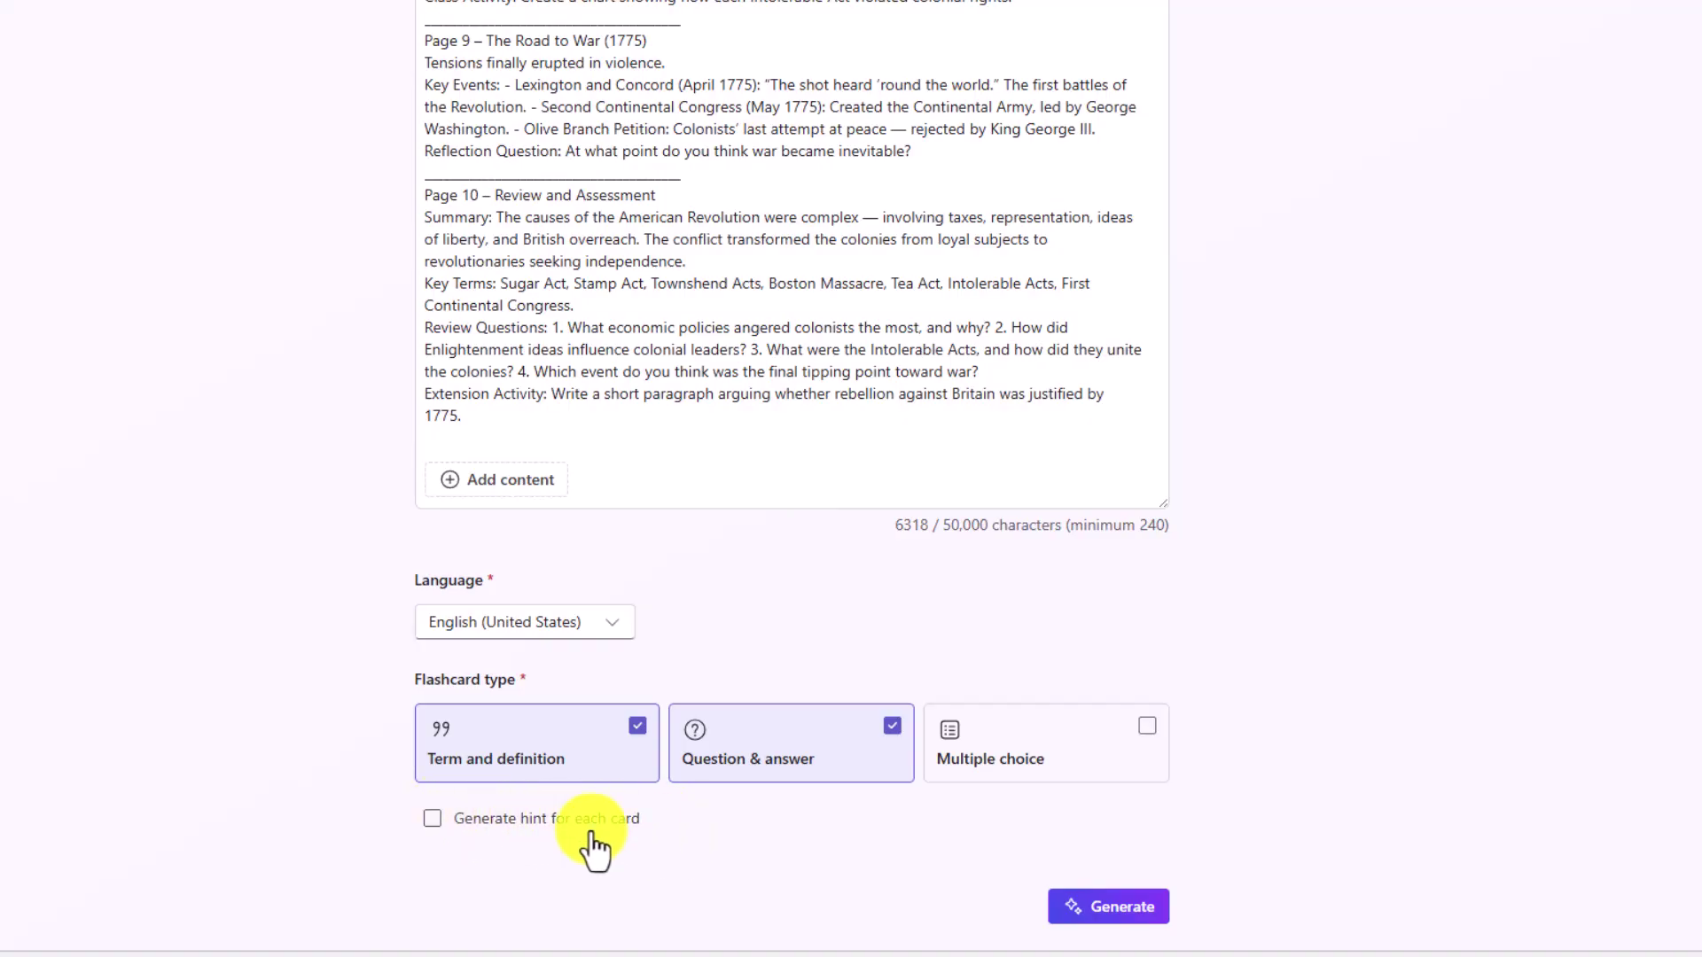
click(431, 822)
click(1122, 910)
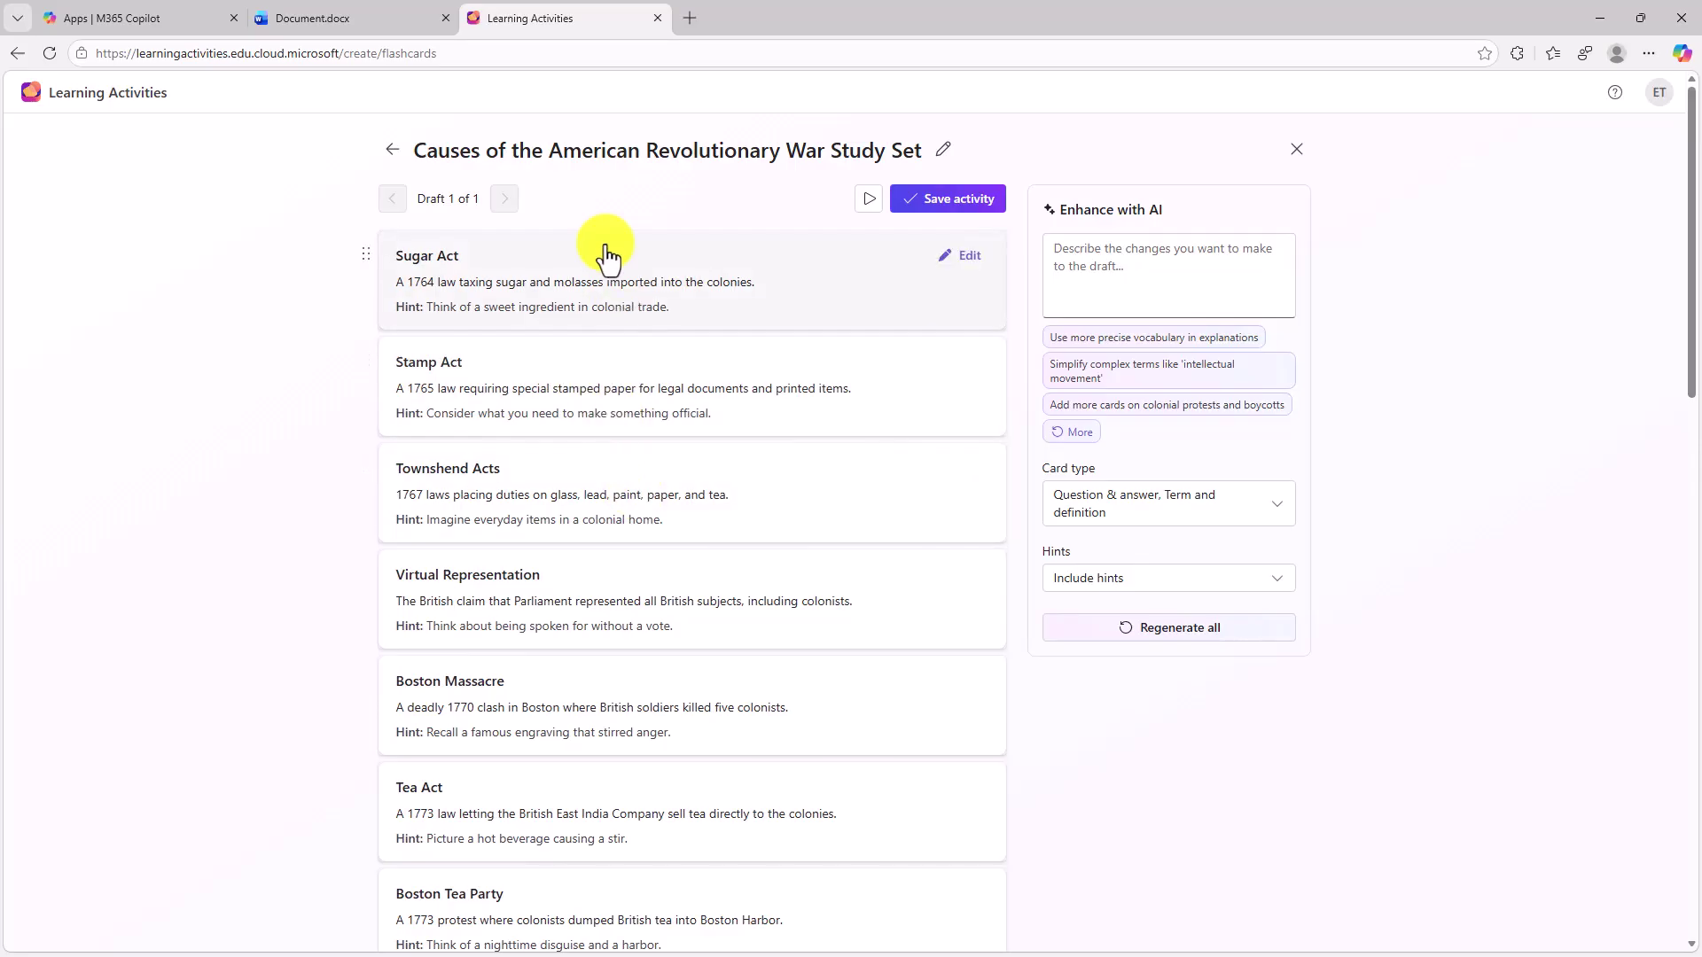
Scroll through the generated term and question cards with hints, then return to the top
scroll(671, 629, down, 2)
scroll(672, 621, down, 8)
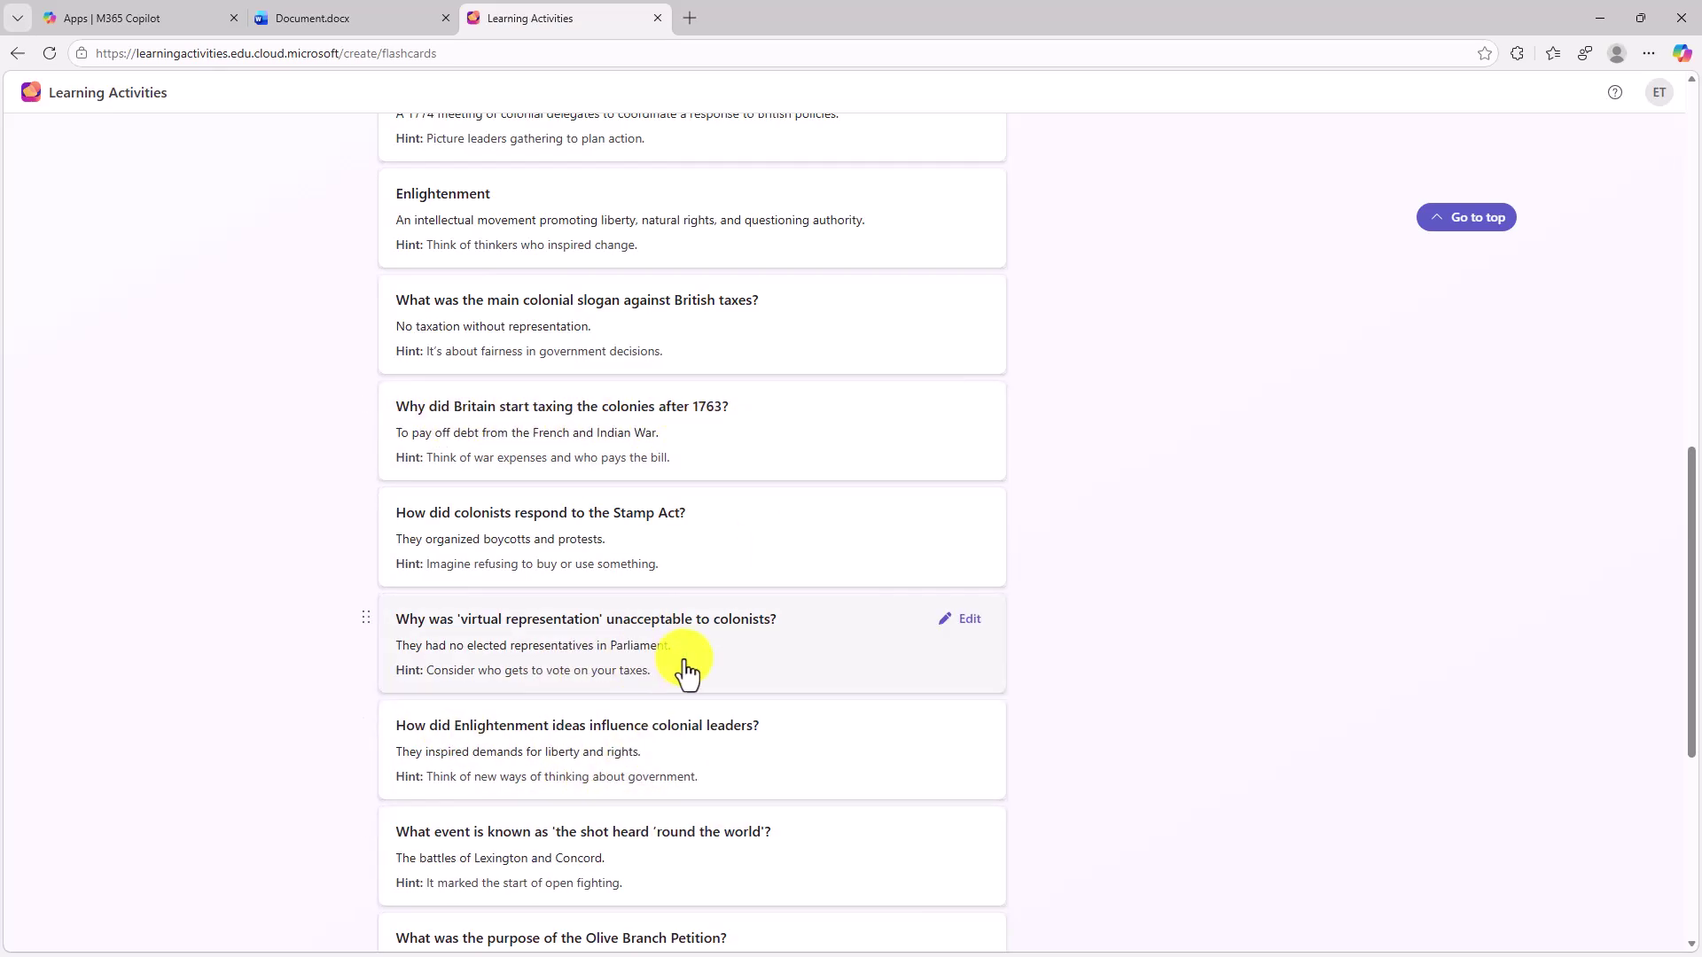
scroll(749, 608, up, 10)
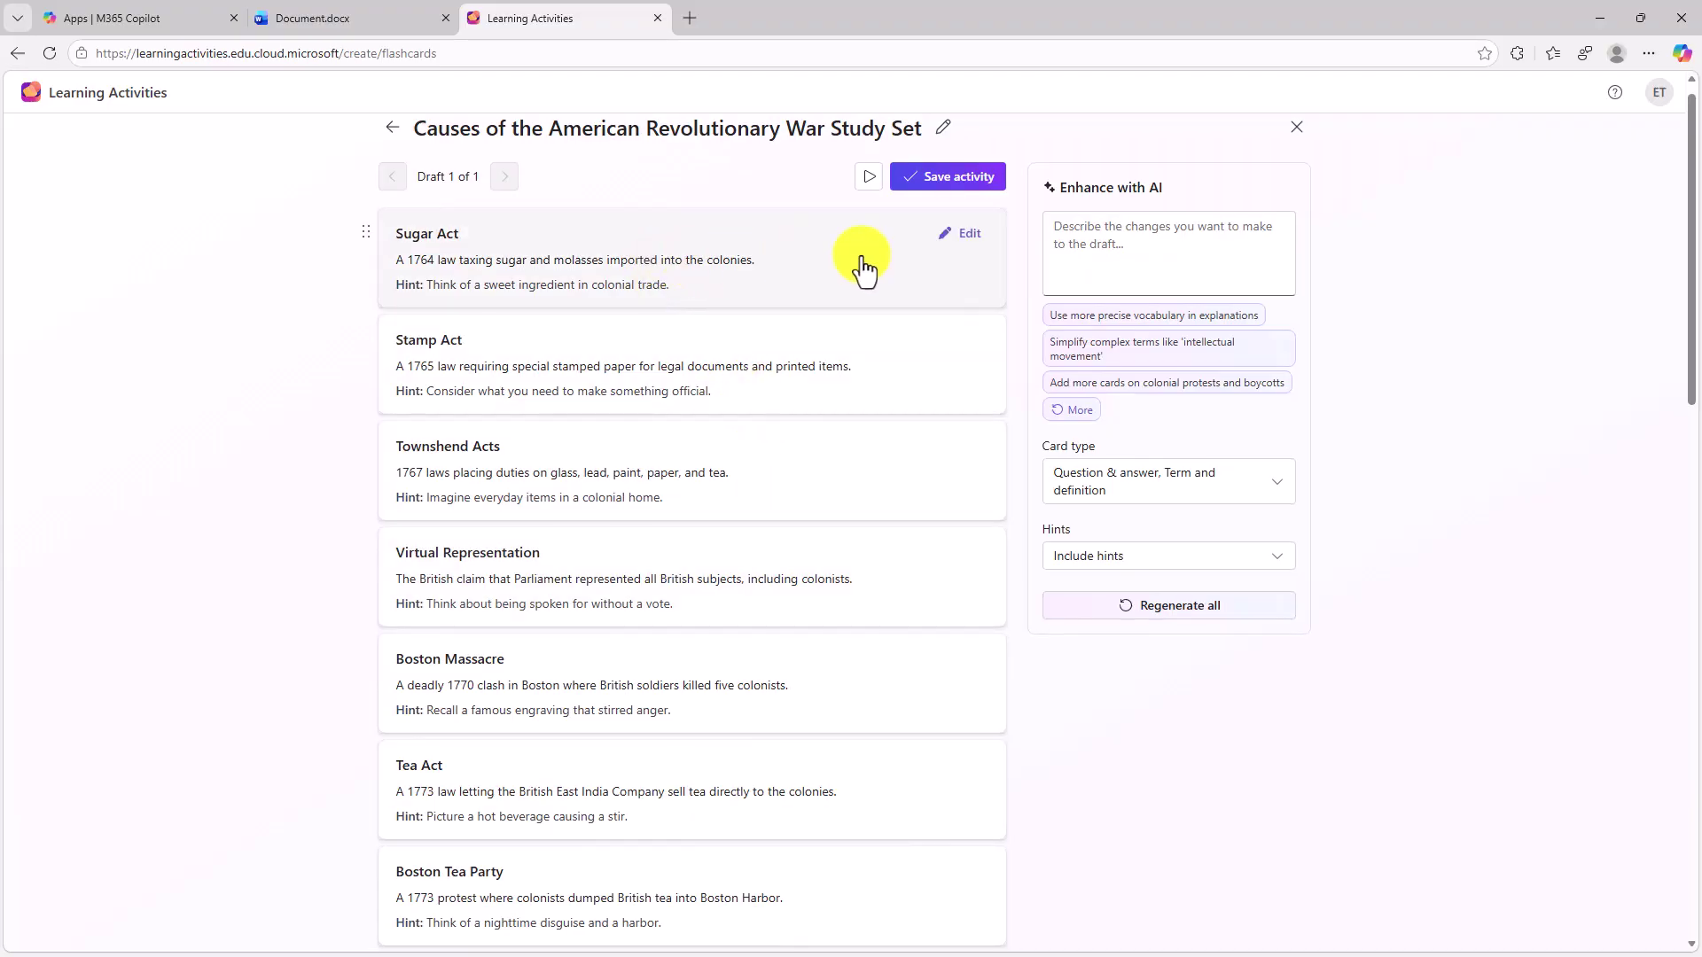
Add a sugar-cube photo to the front of the Sugar Act card
click(966, 236)
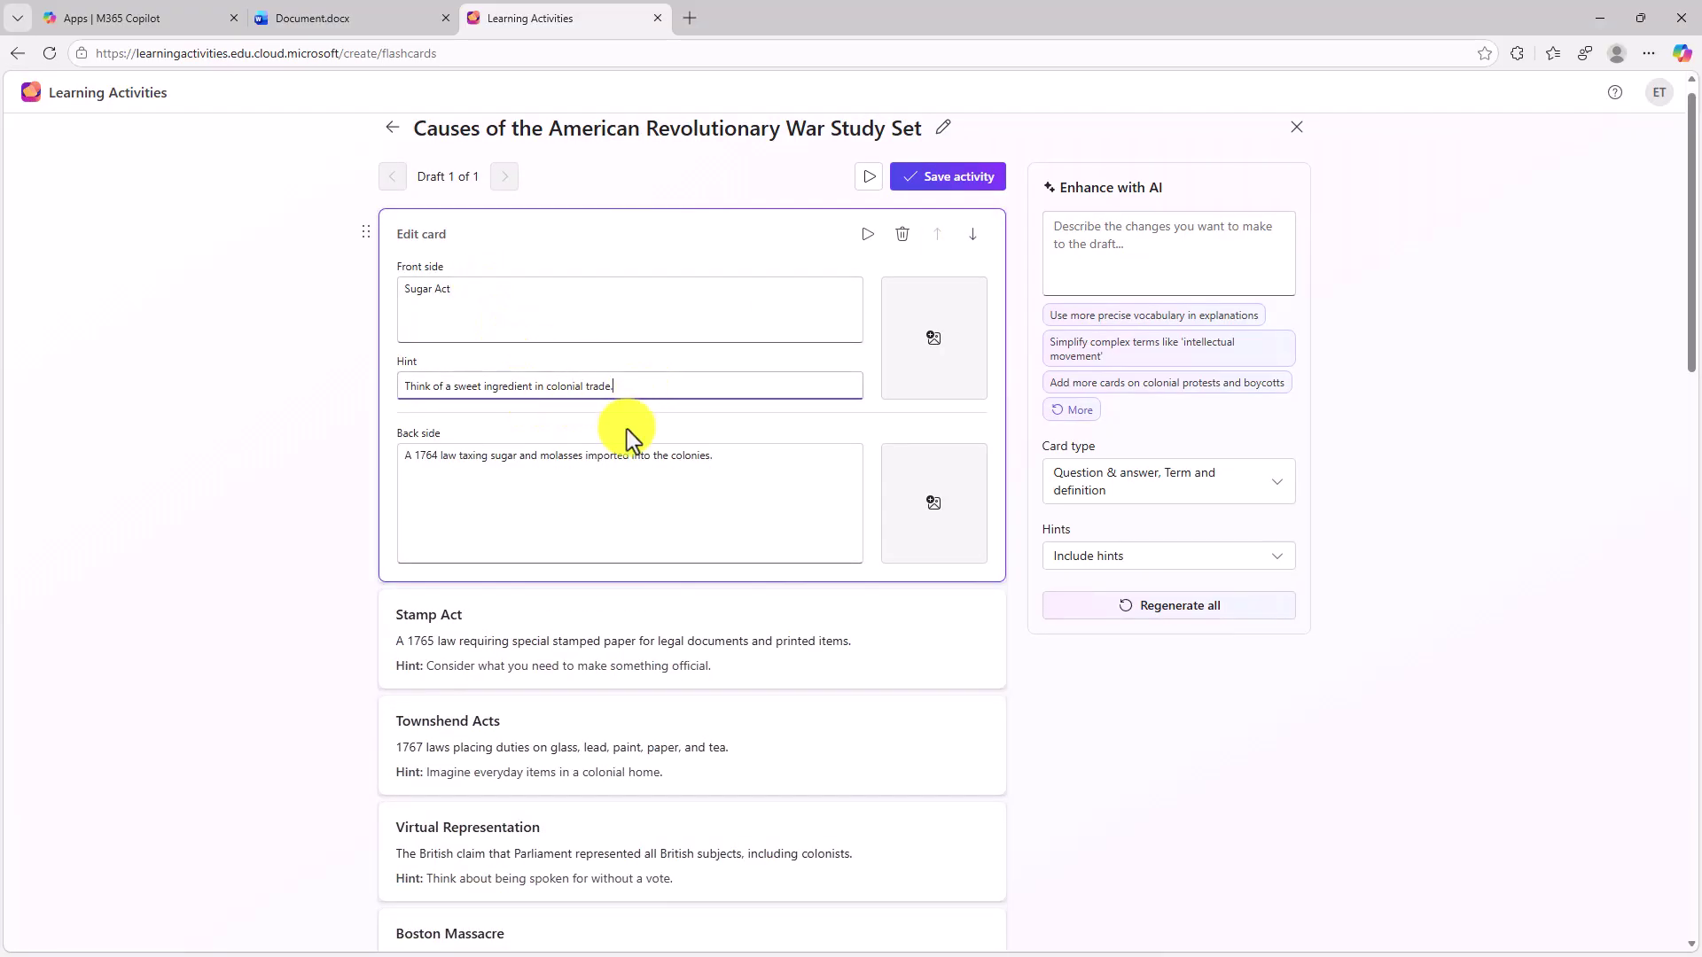
click(774, 457)
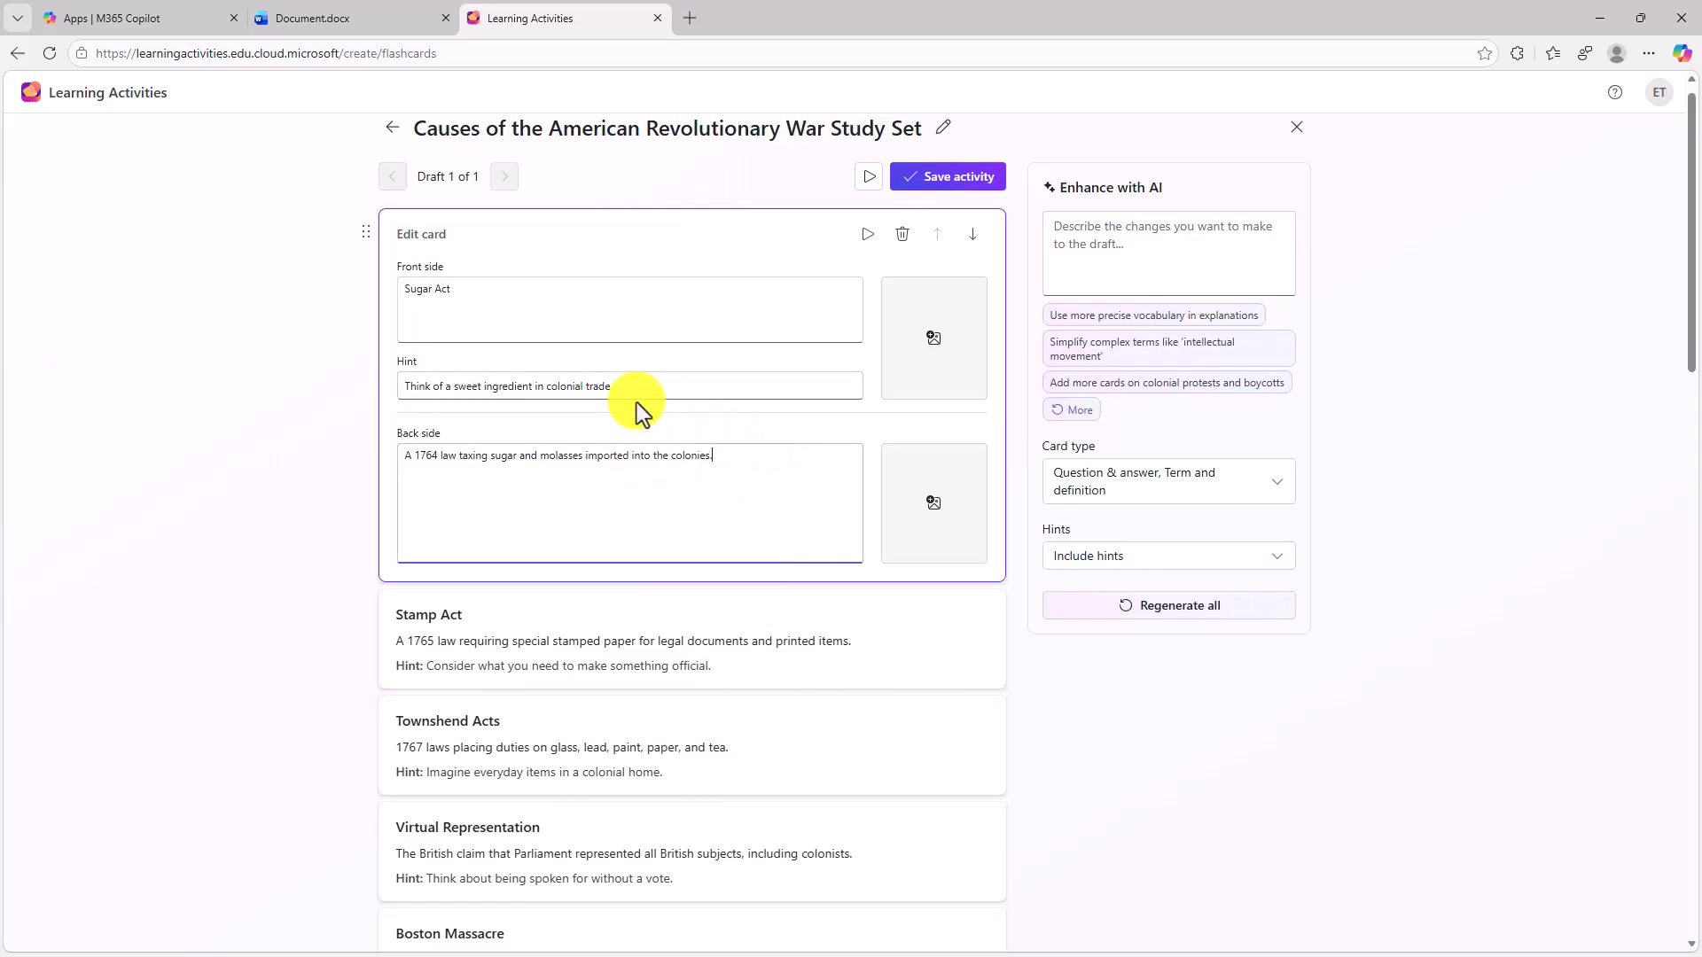
click(914, 346)
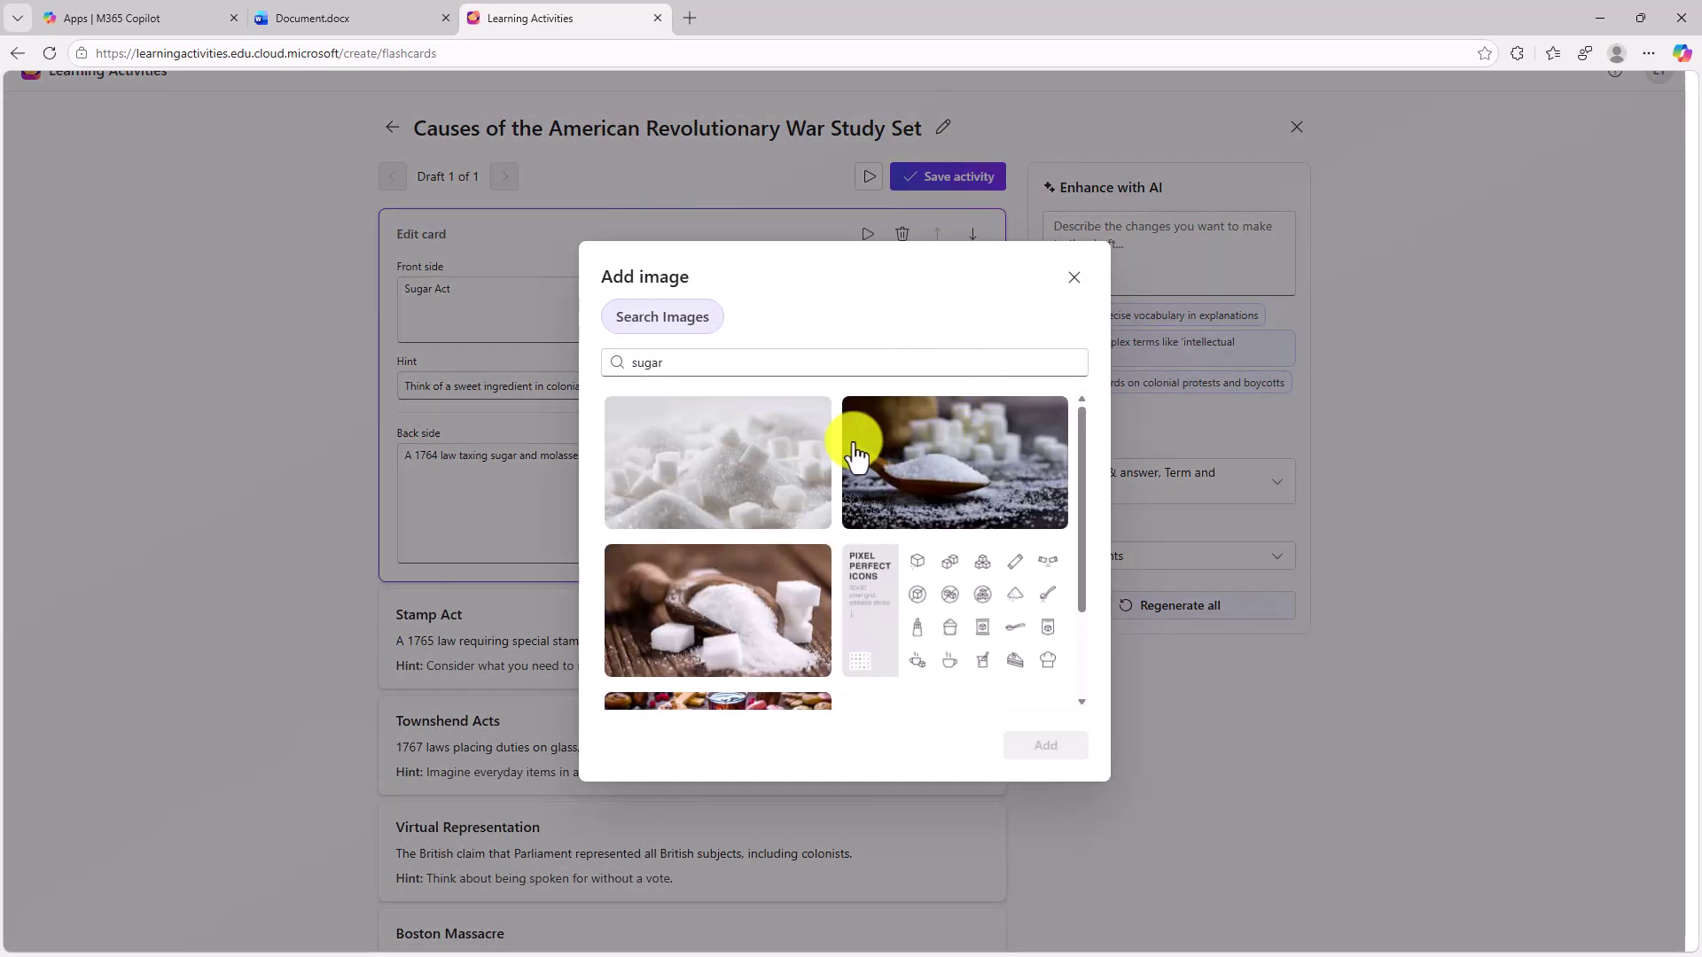
click(753, 456)
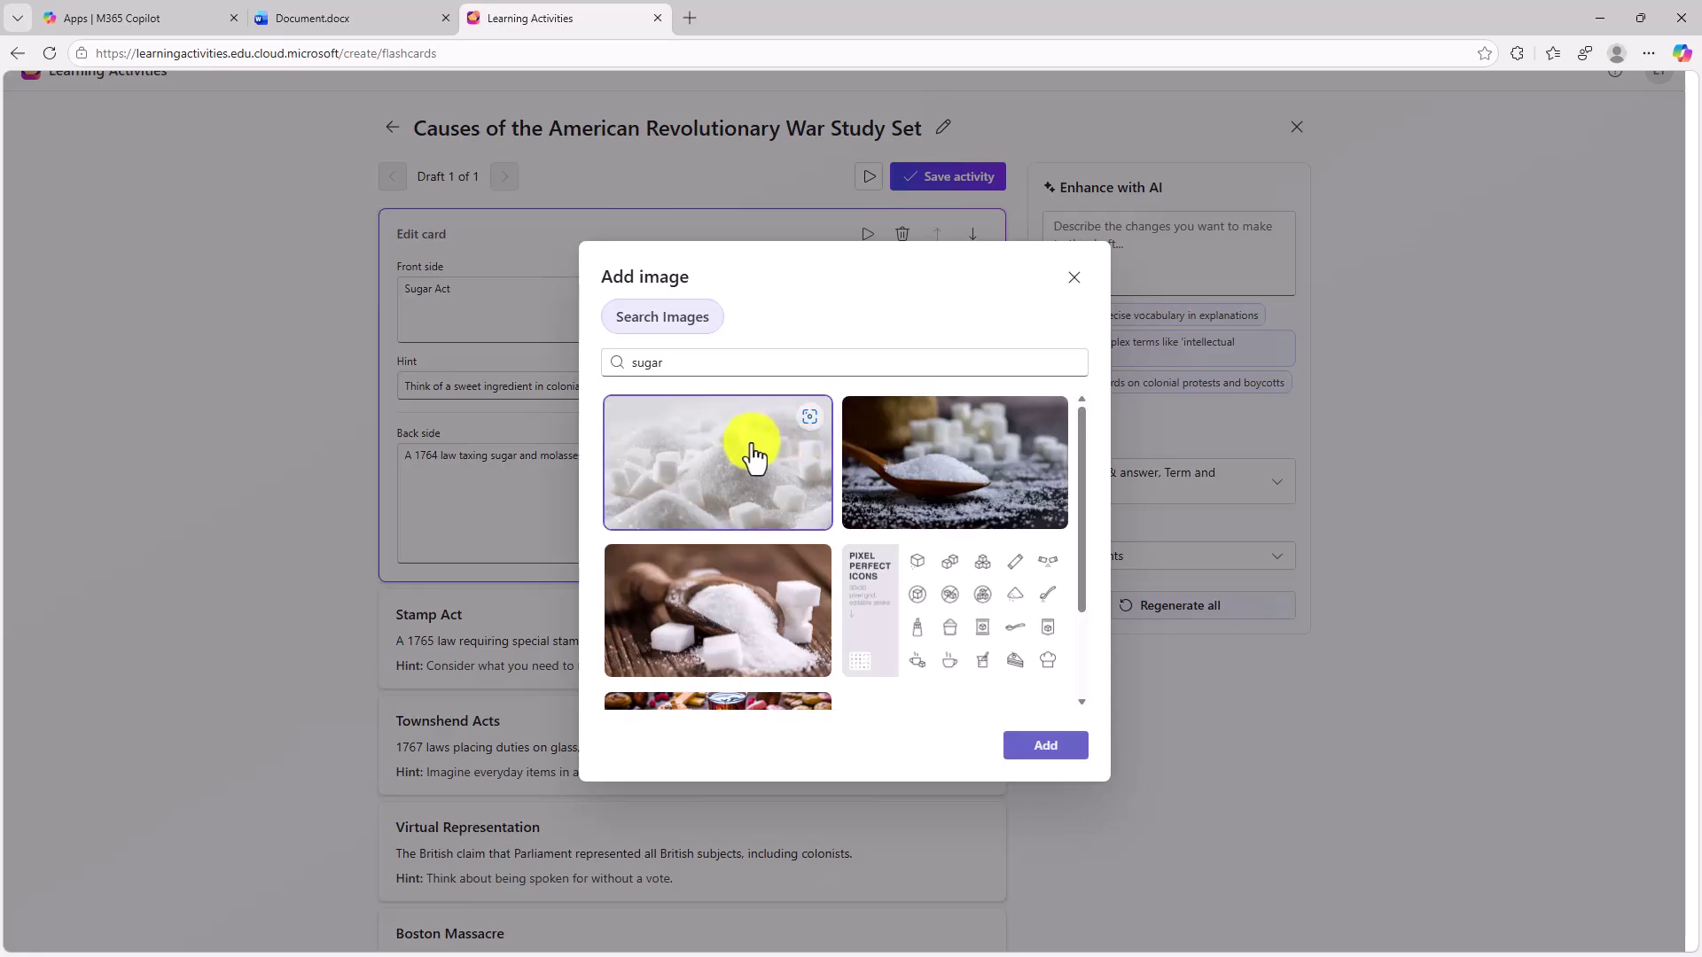
click(1047, 758)
Give the Stamp Act card a stamp collage image and drag it to the top of the set
scroll(1144, 685, down, 1)
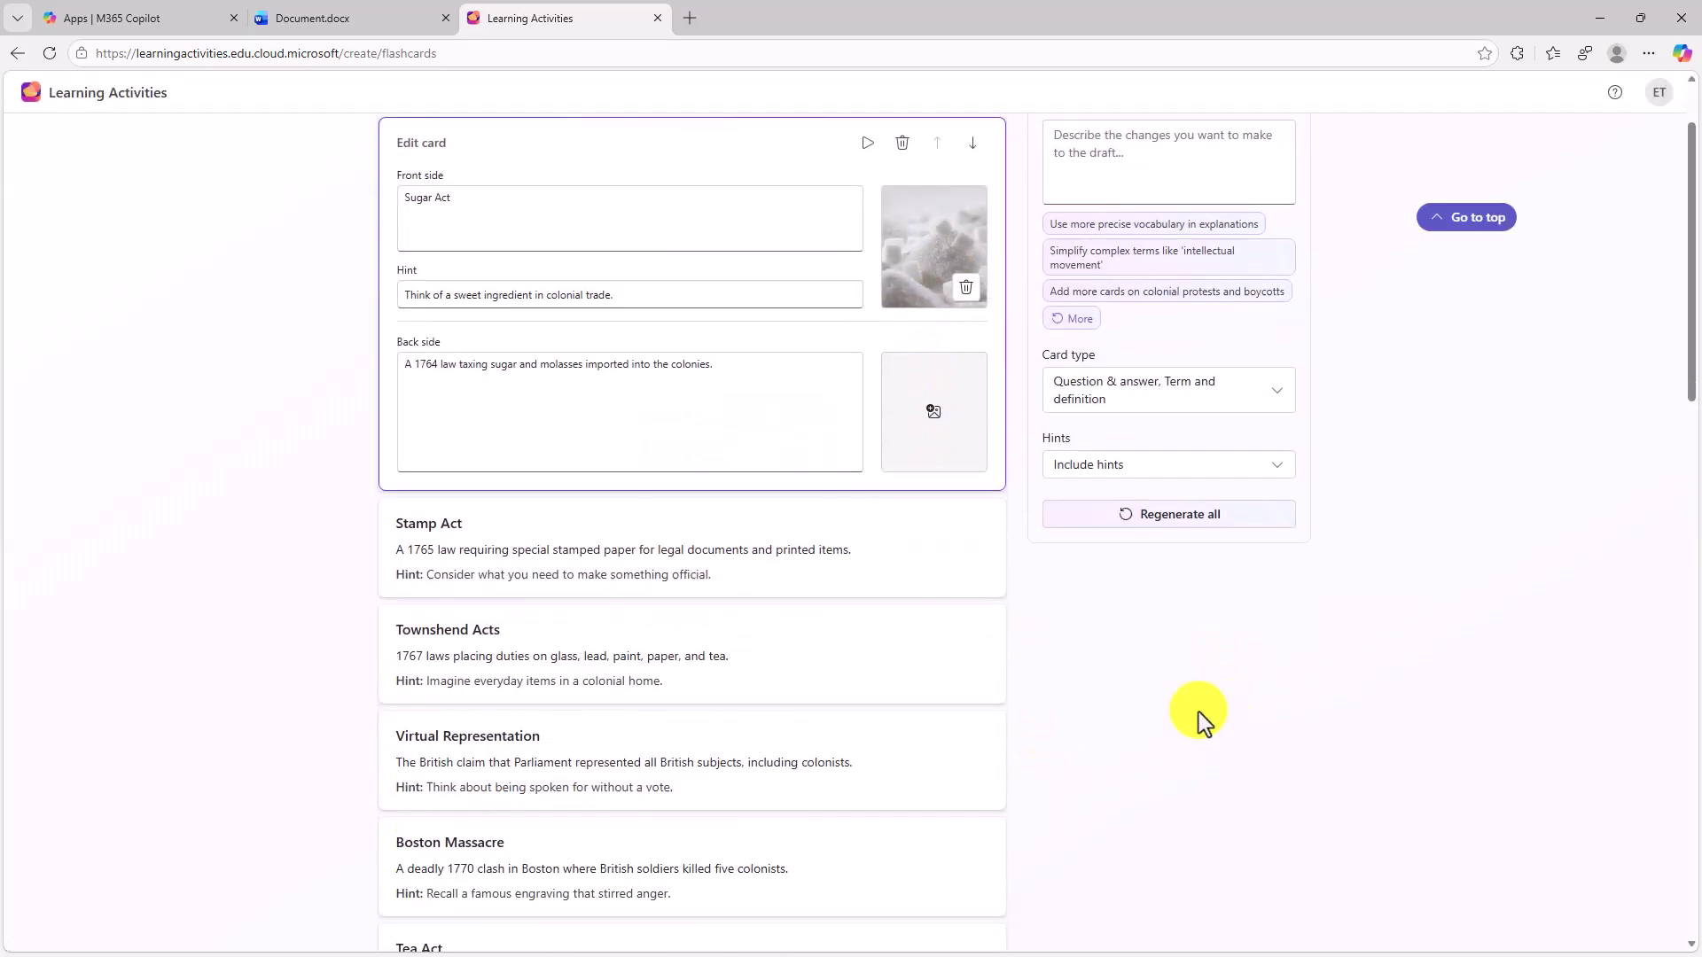
click(972, 483)
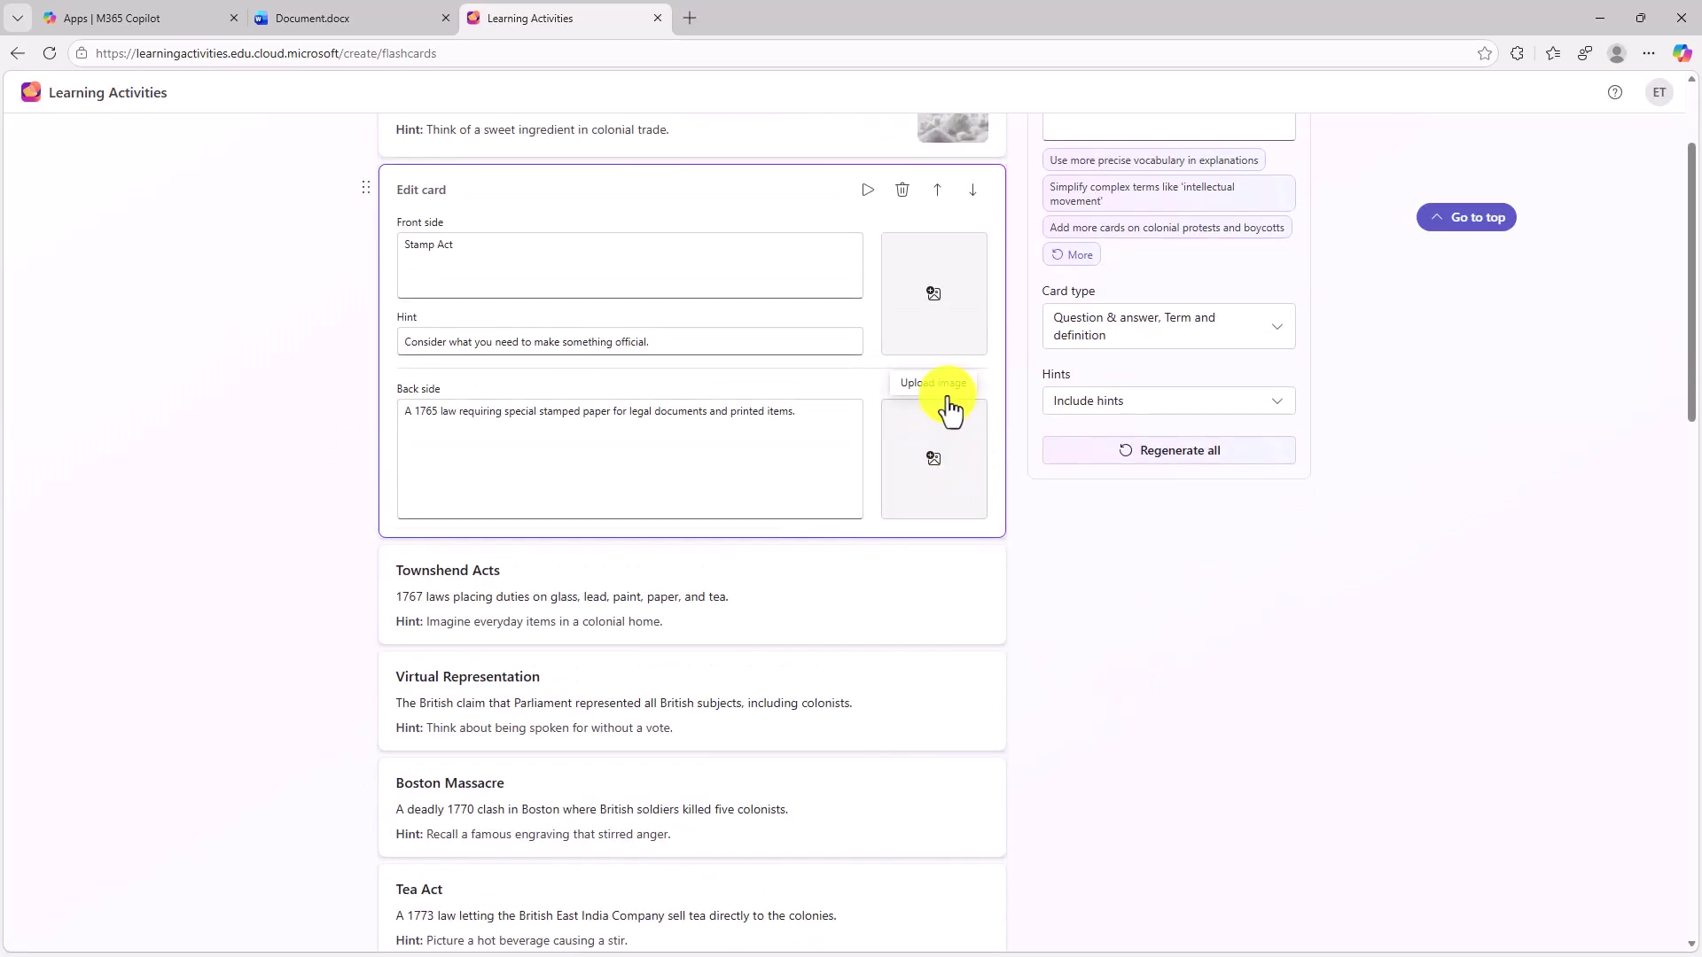
click(940, 302)
click(1047, 755)
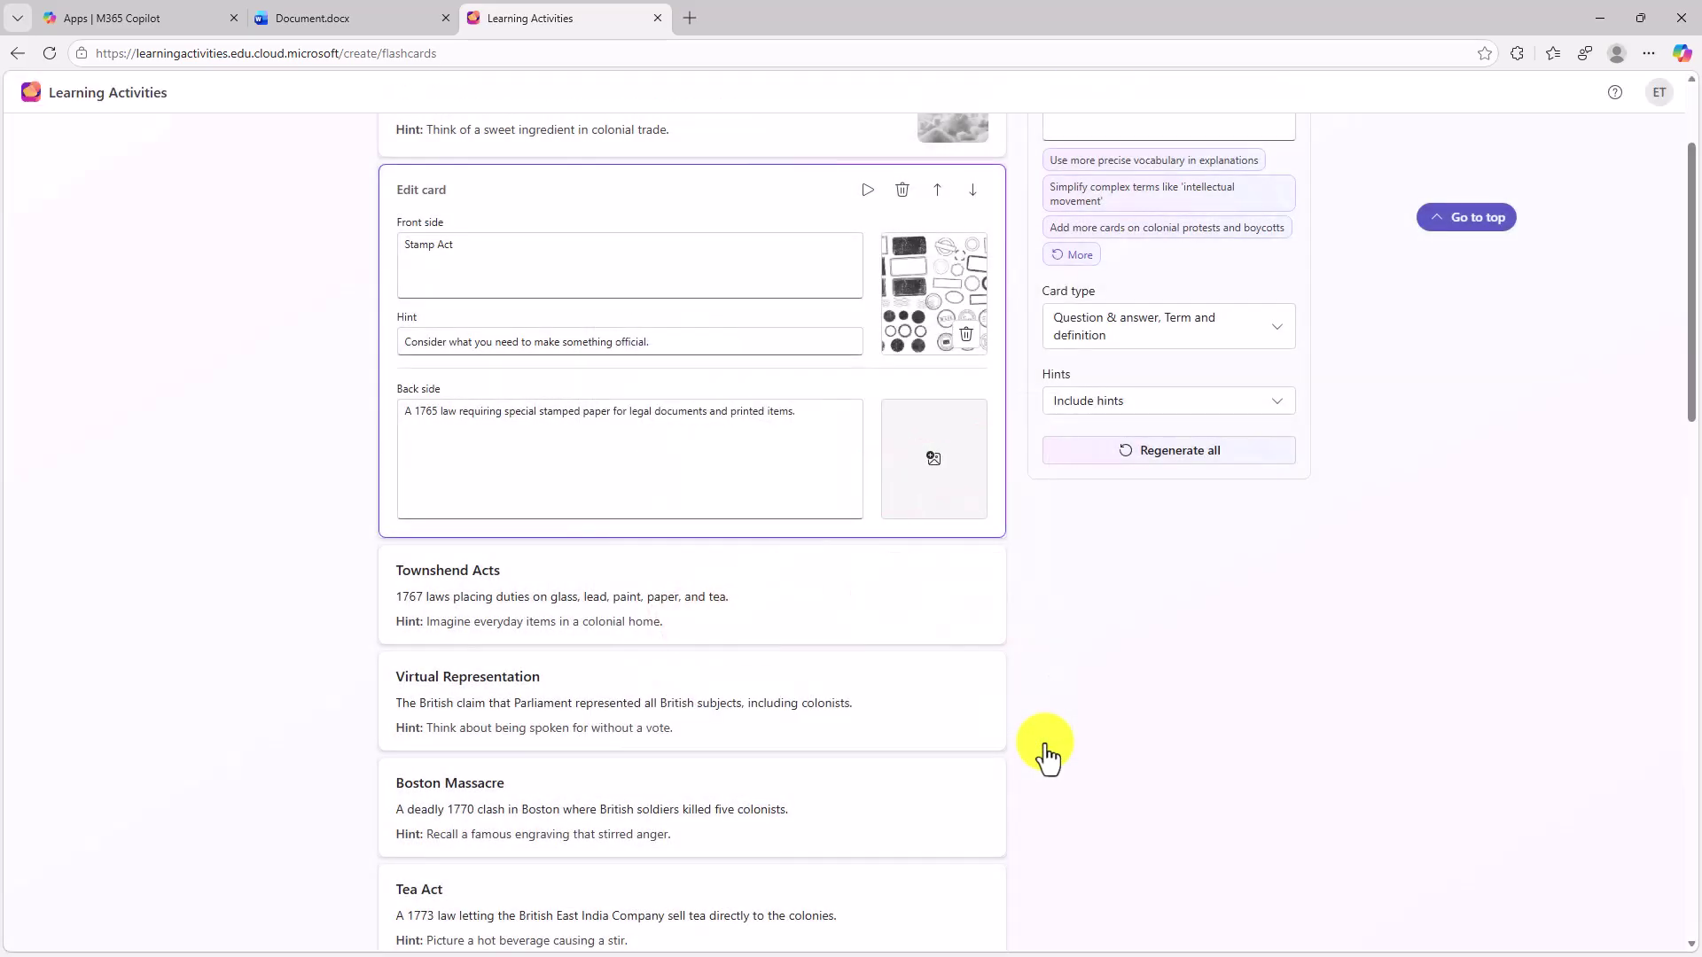
scroll(1105, 798, up, 3)
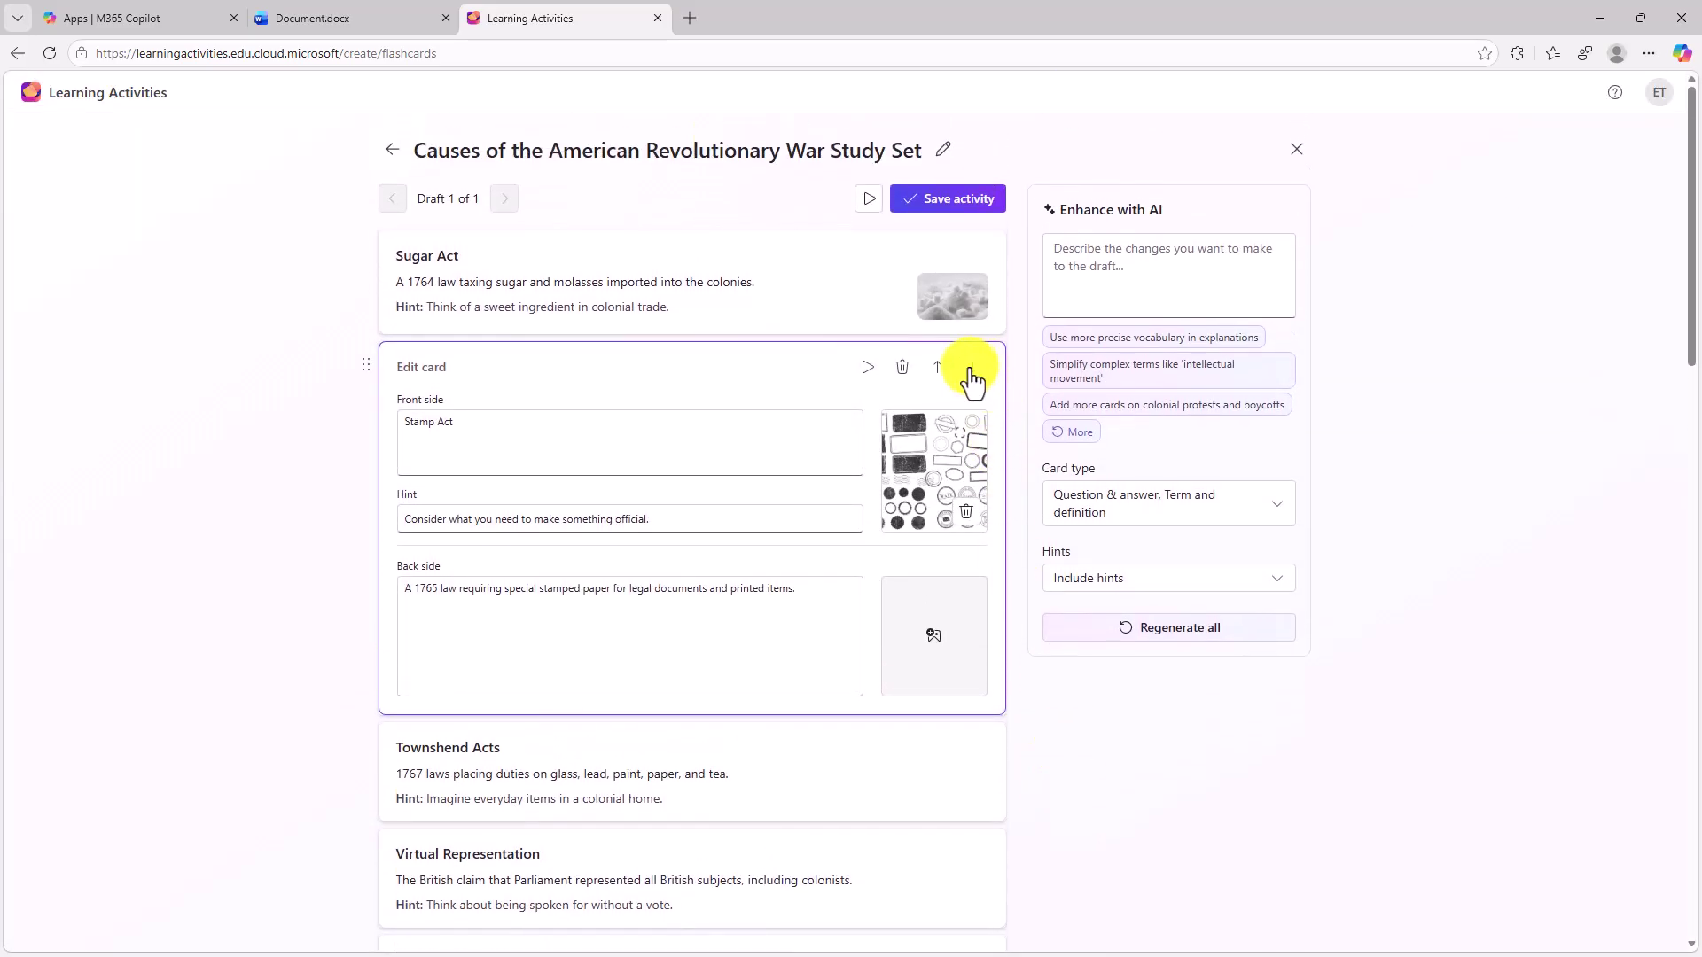
click(970, 372)
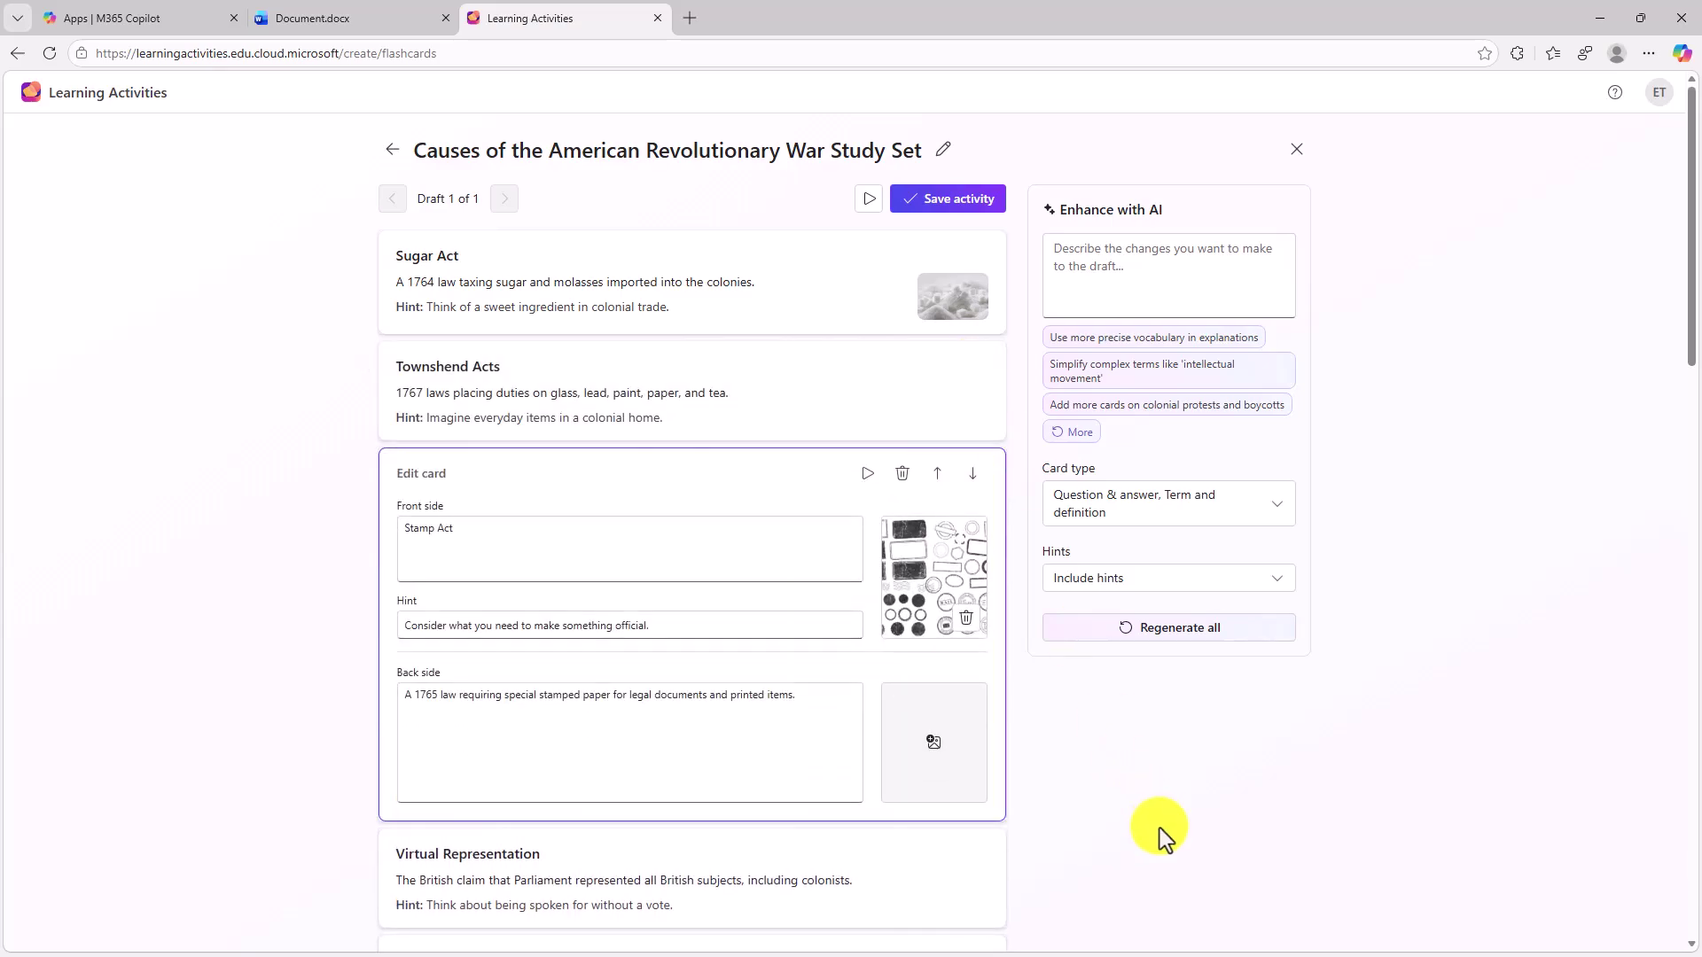
click(1159, 827)
mouse_move(946, 490)
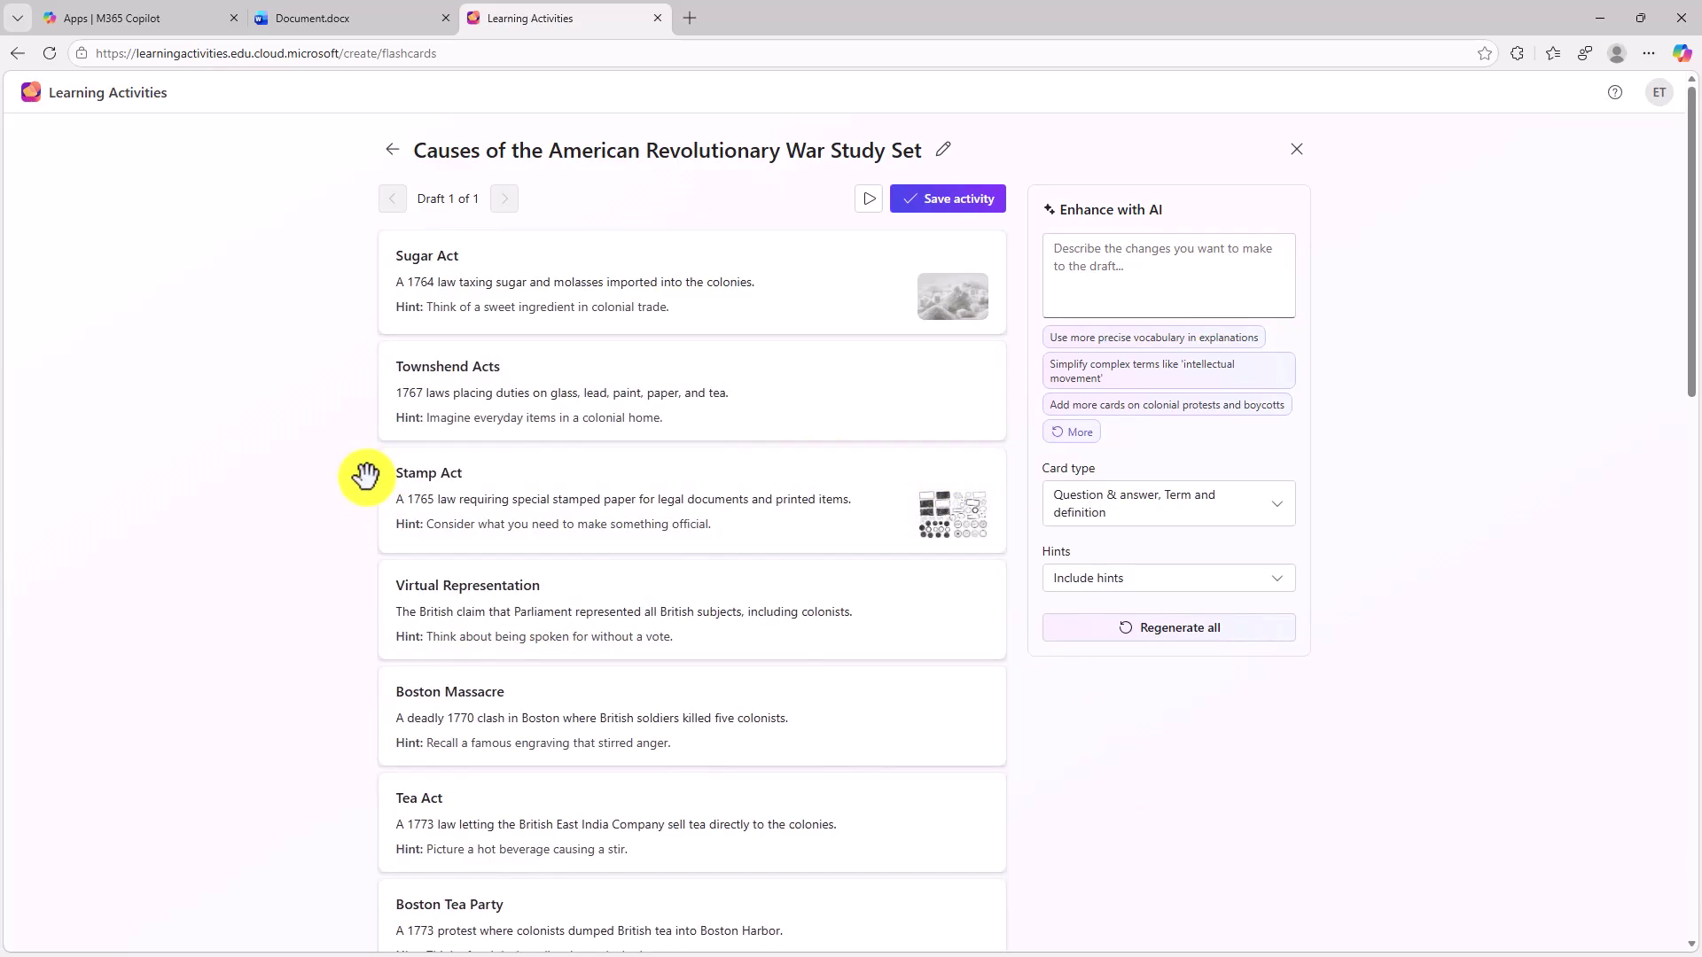
drag(365, 467, 364, 258)
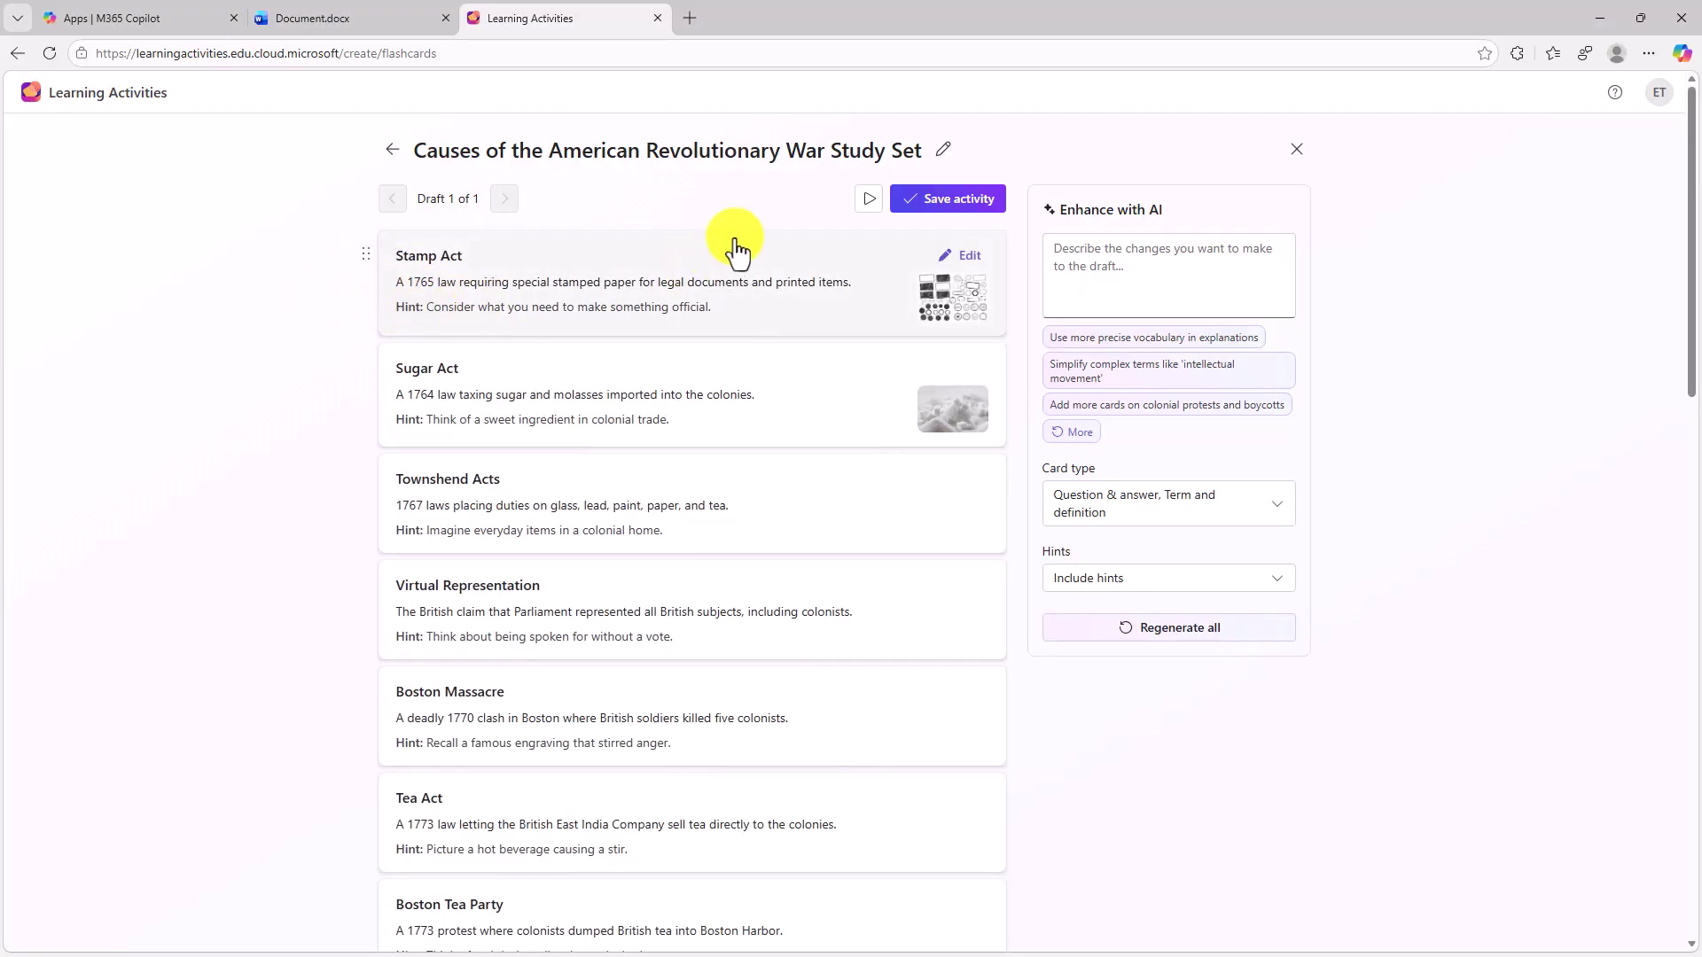
click(871, 201)
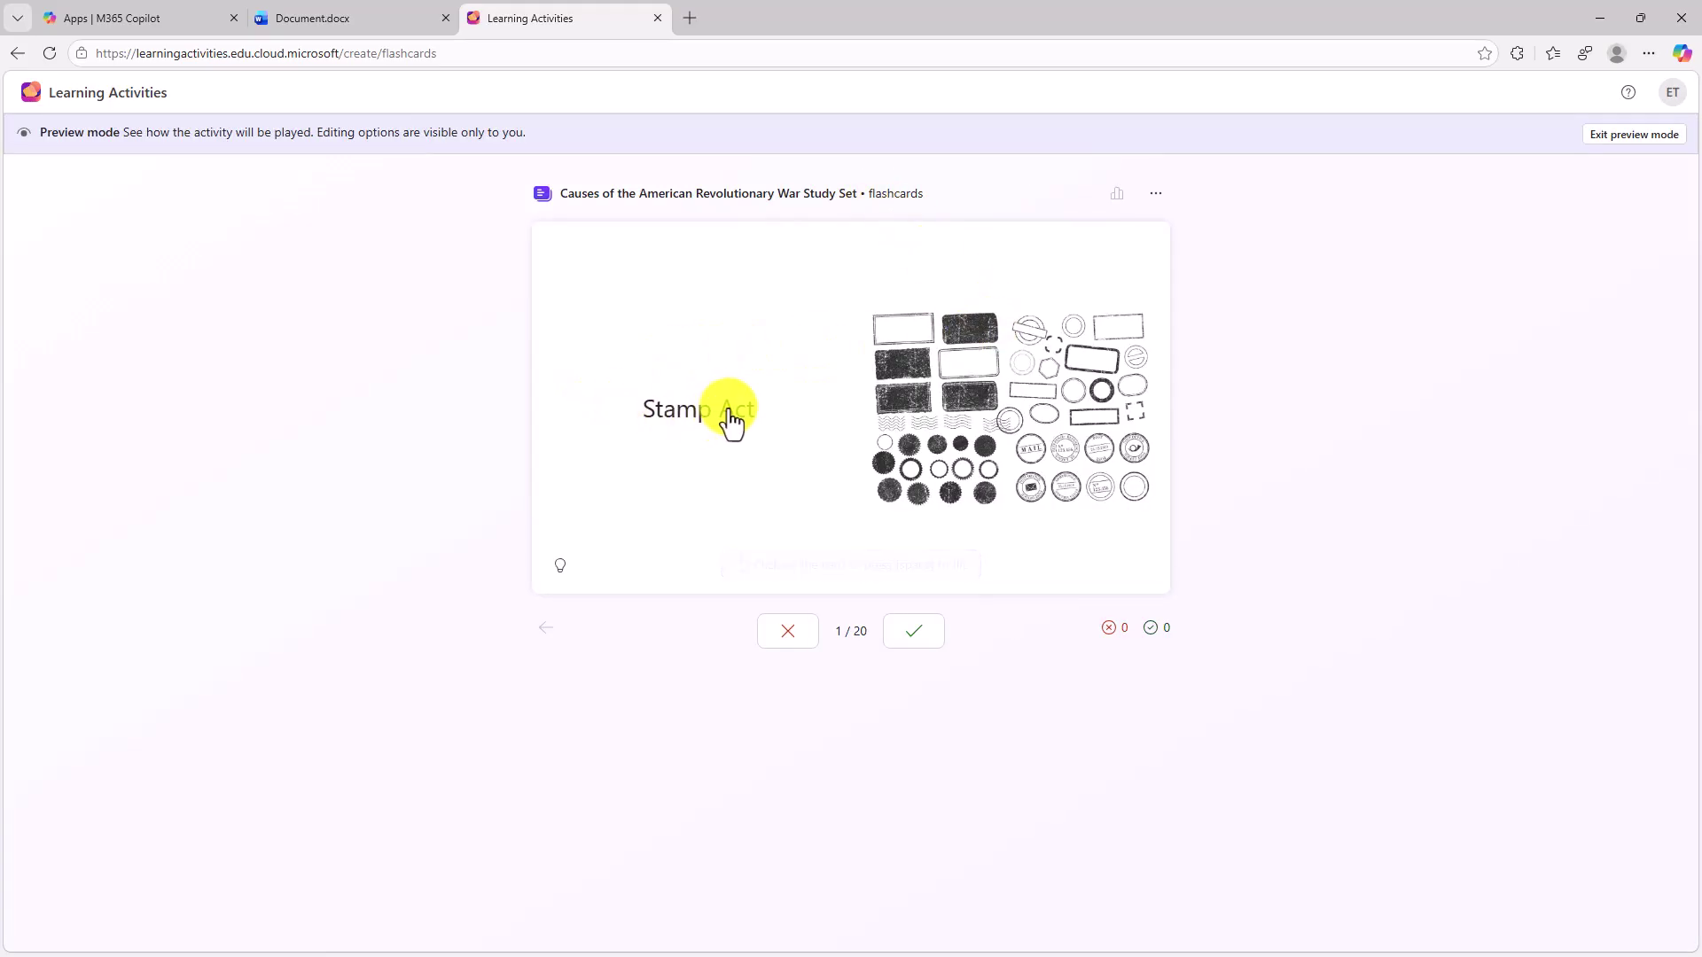
click(888, 378)
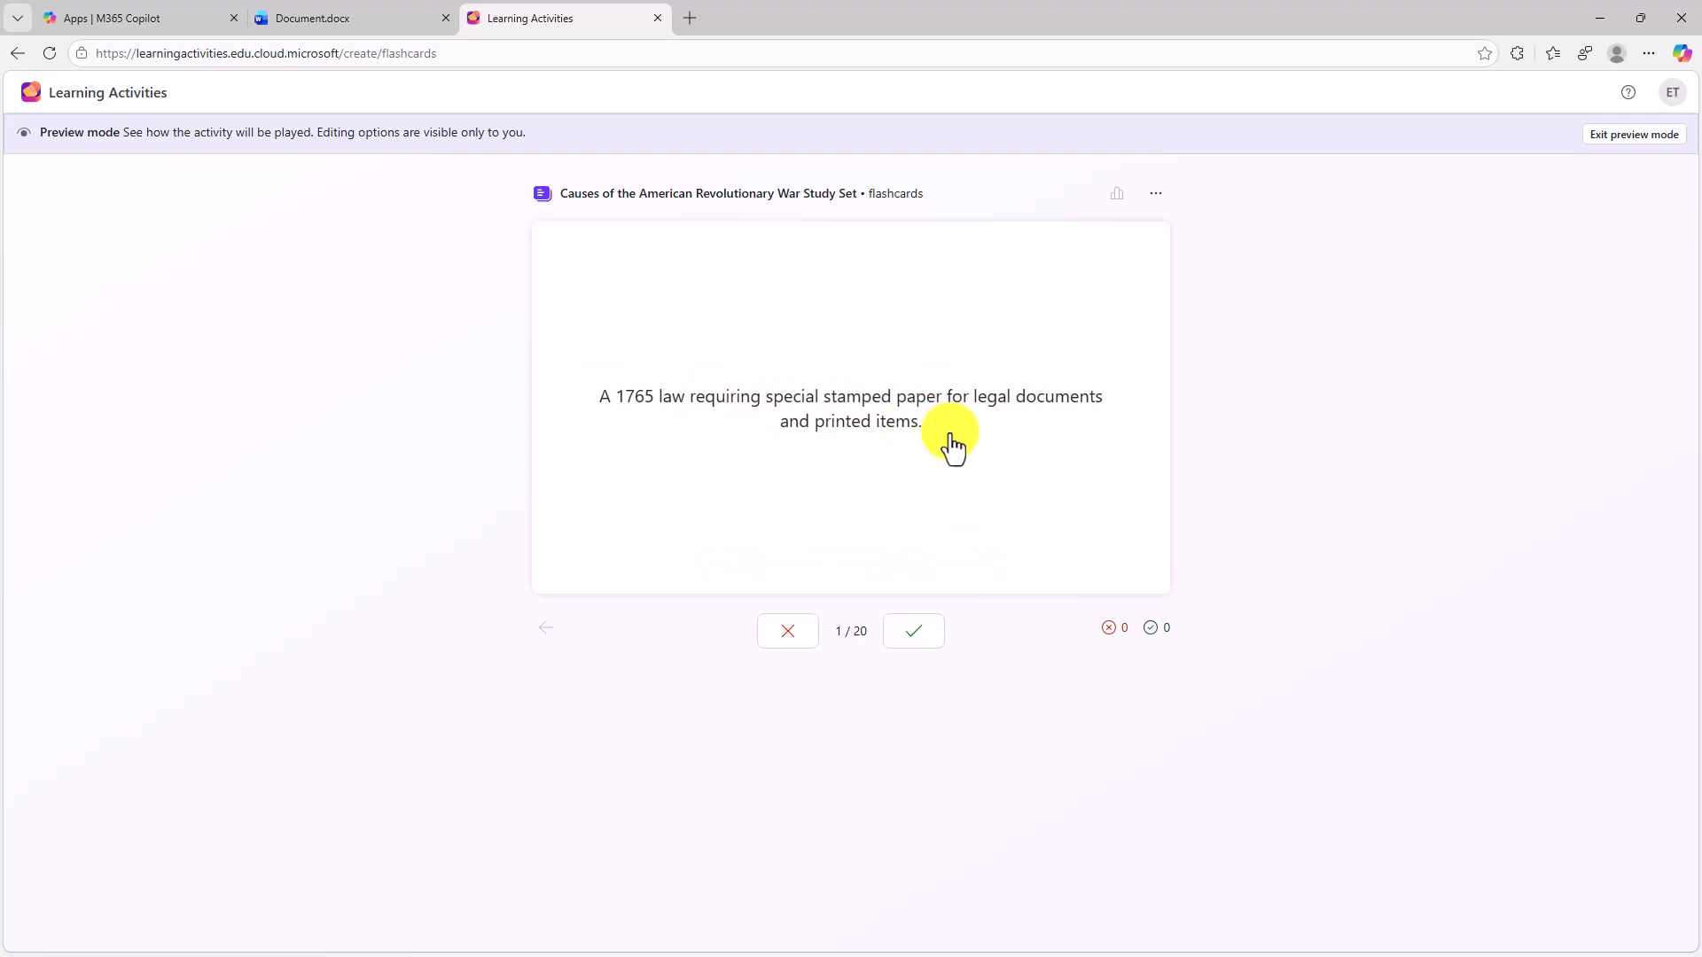
click(915, 638)
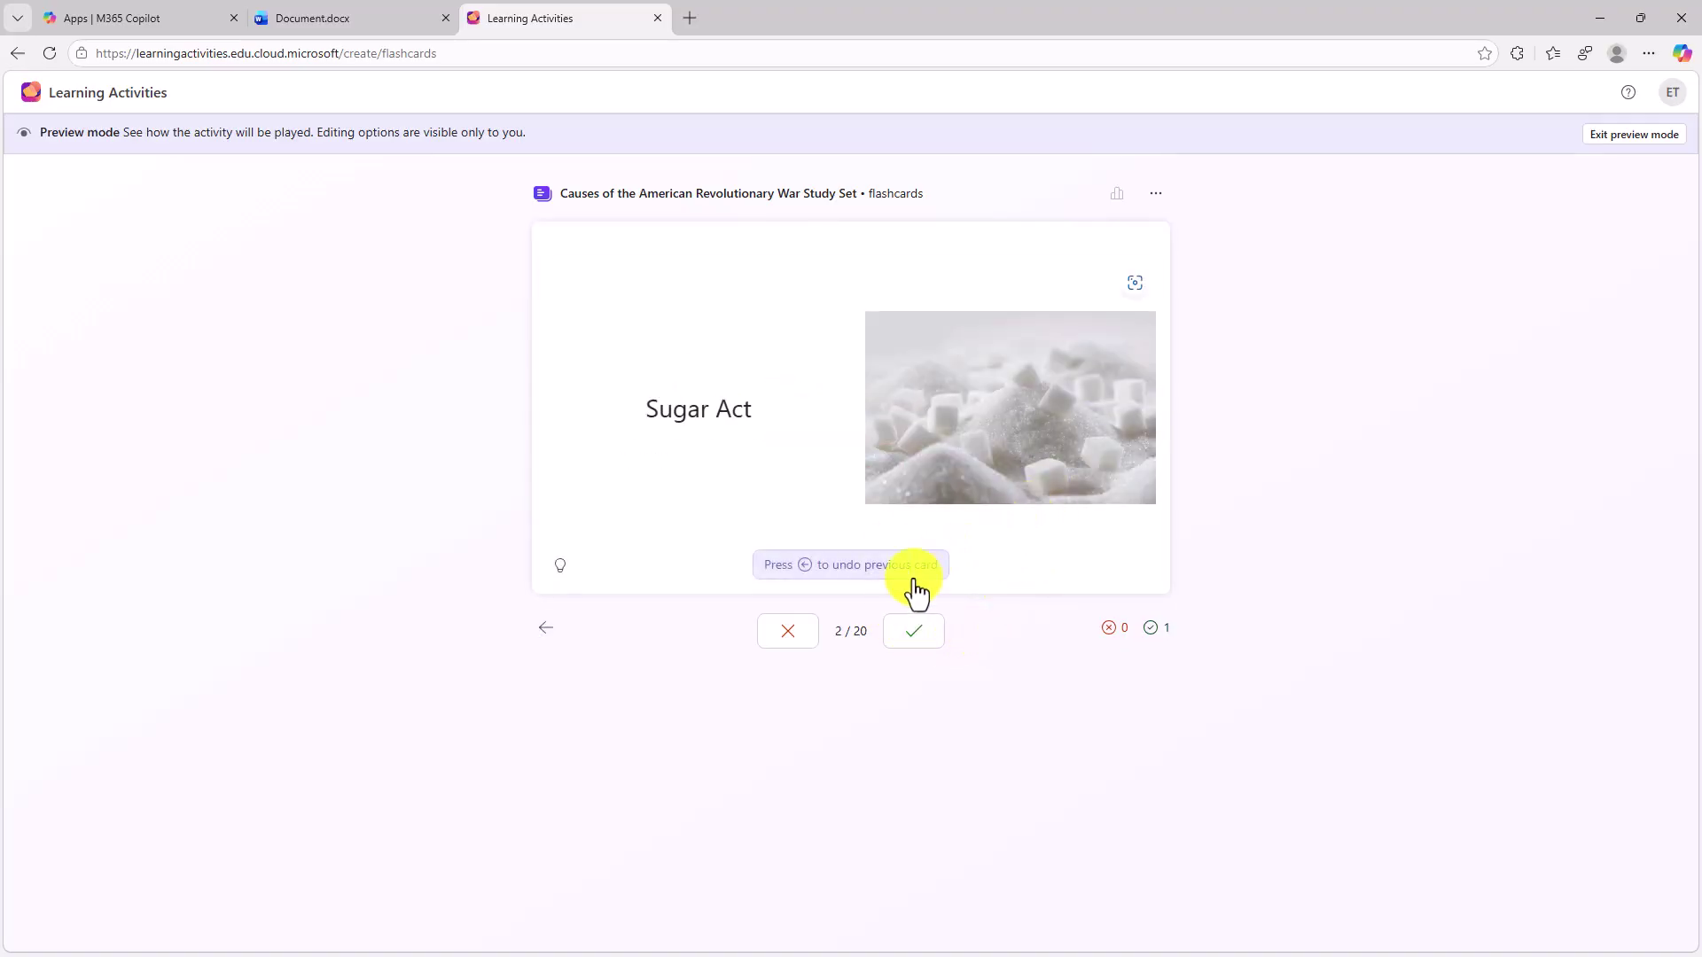
click(791, 637)
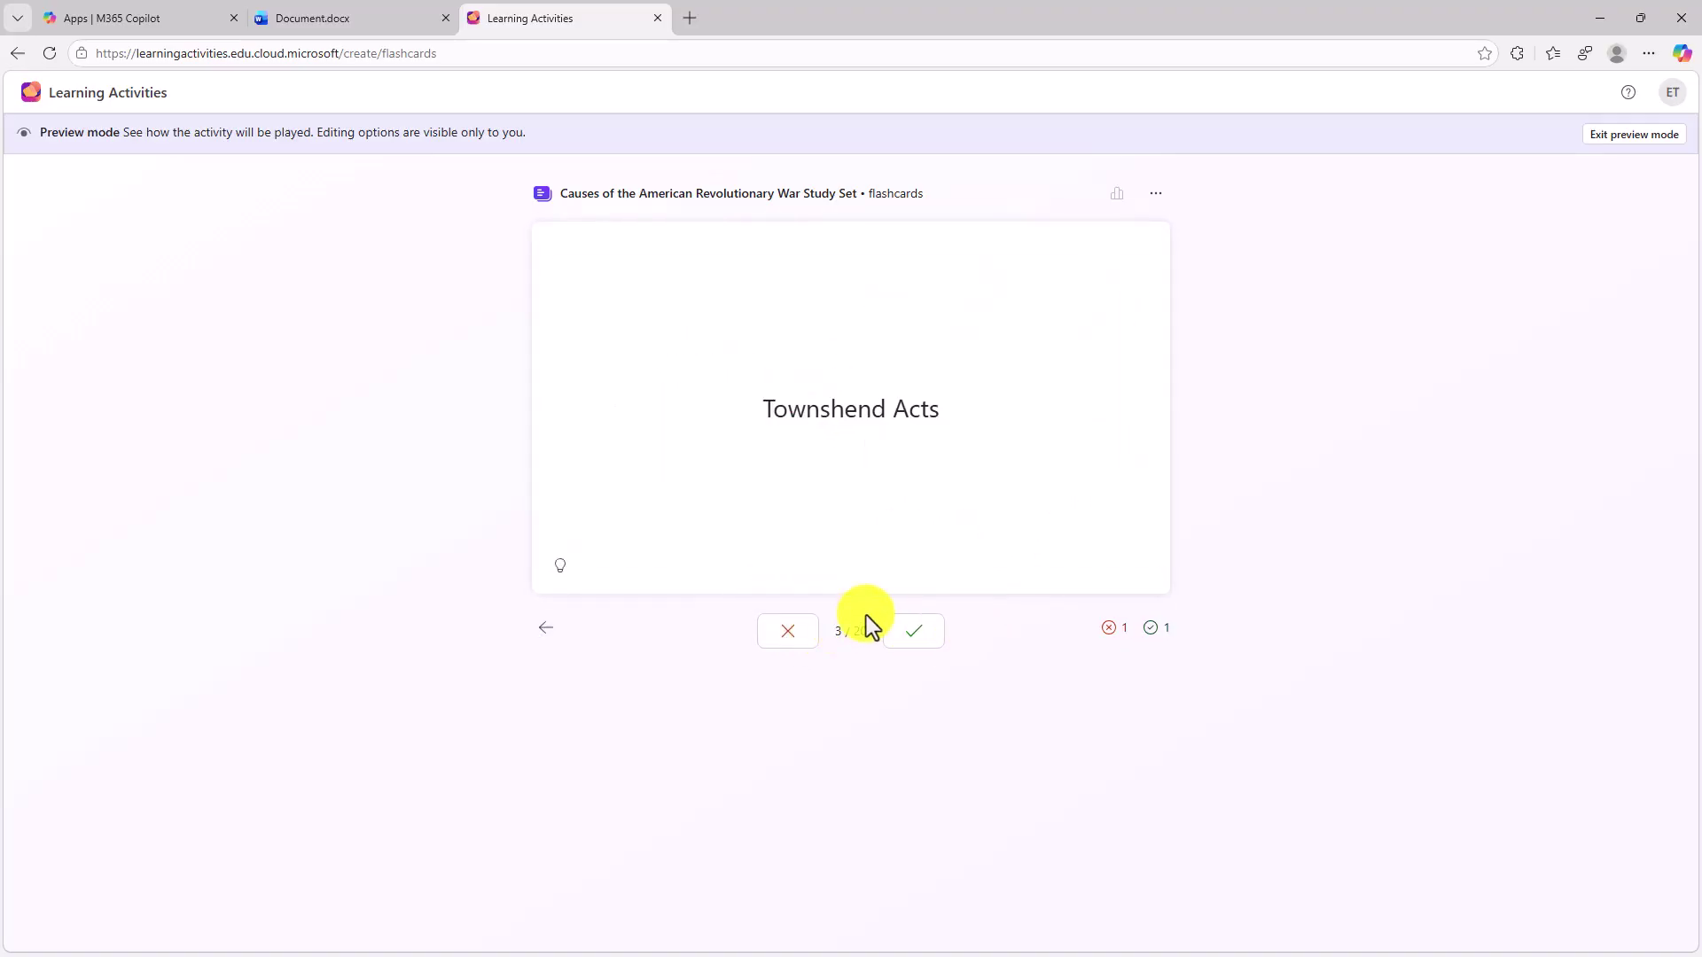
click(915, 642)
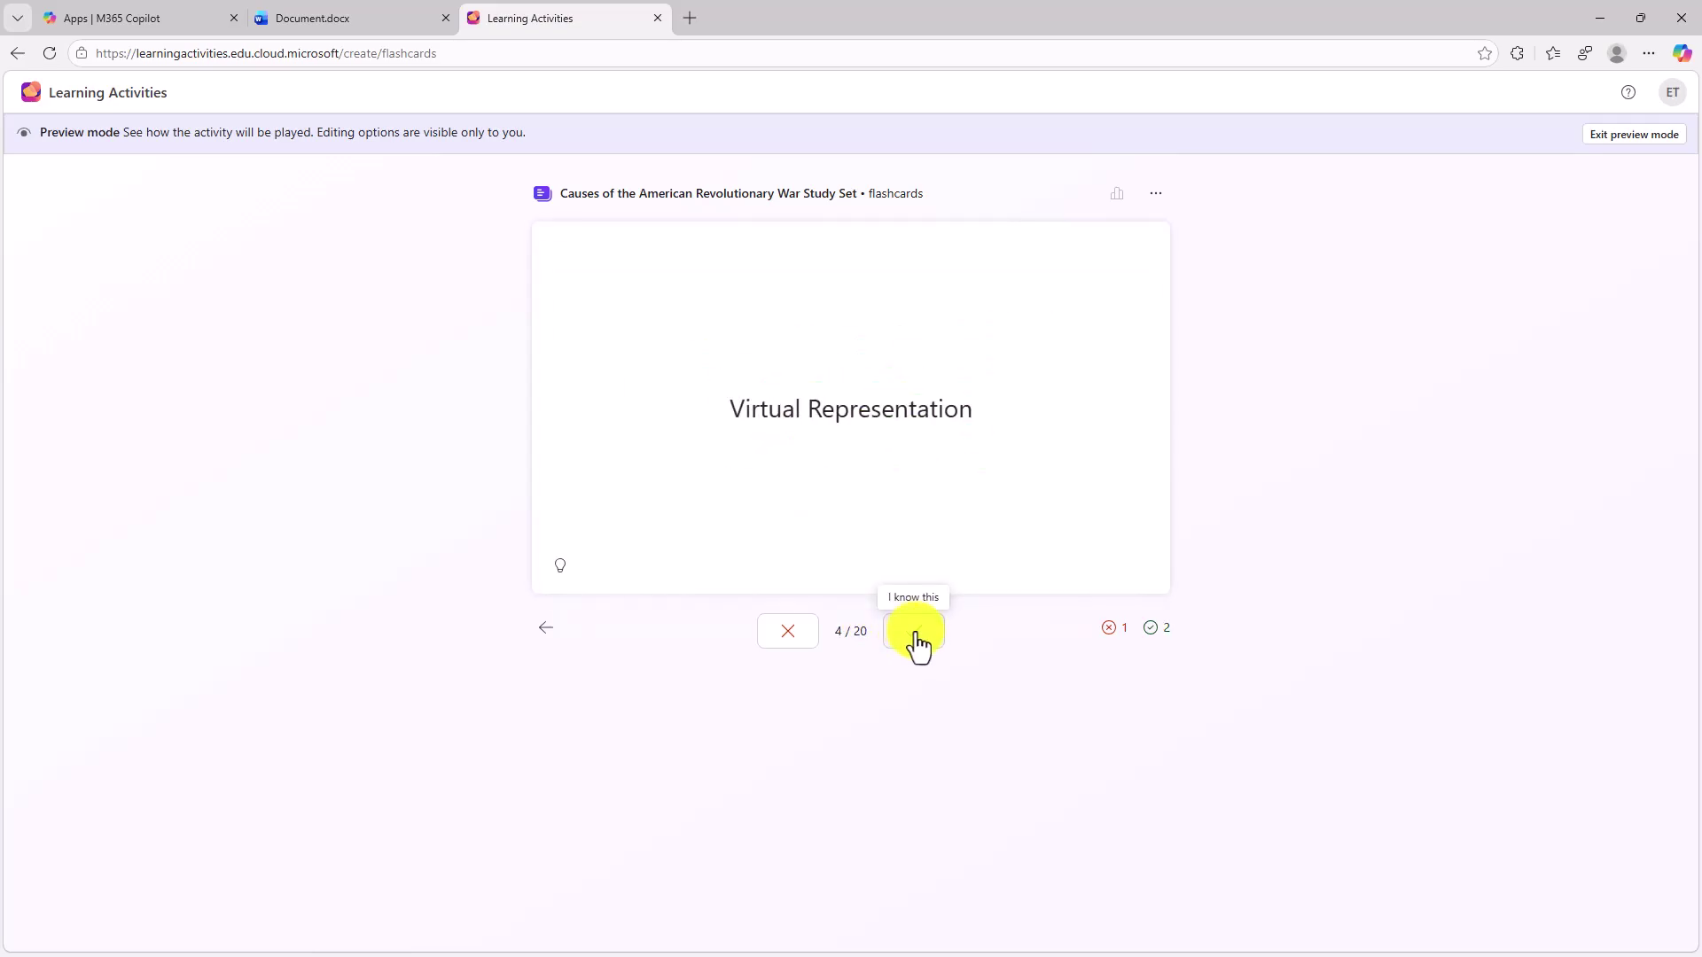
click(917, 640)
click(955, 435)
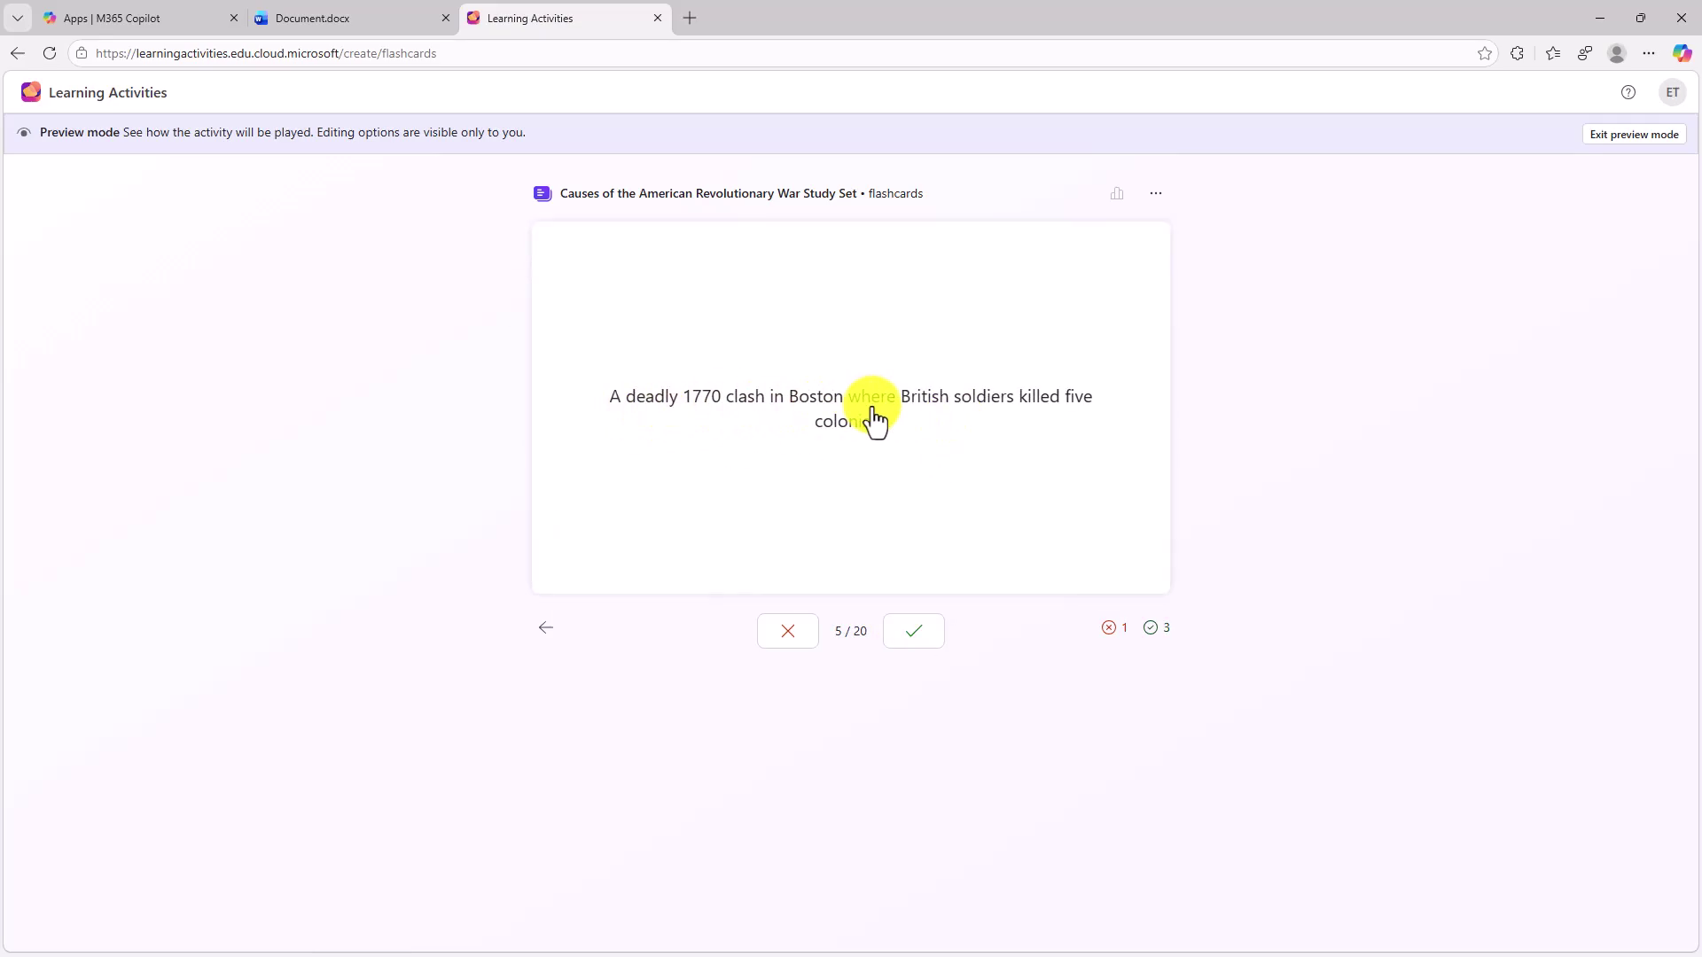
click(915, 639)
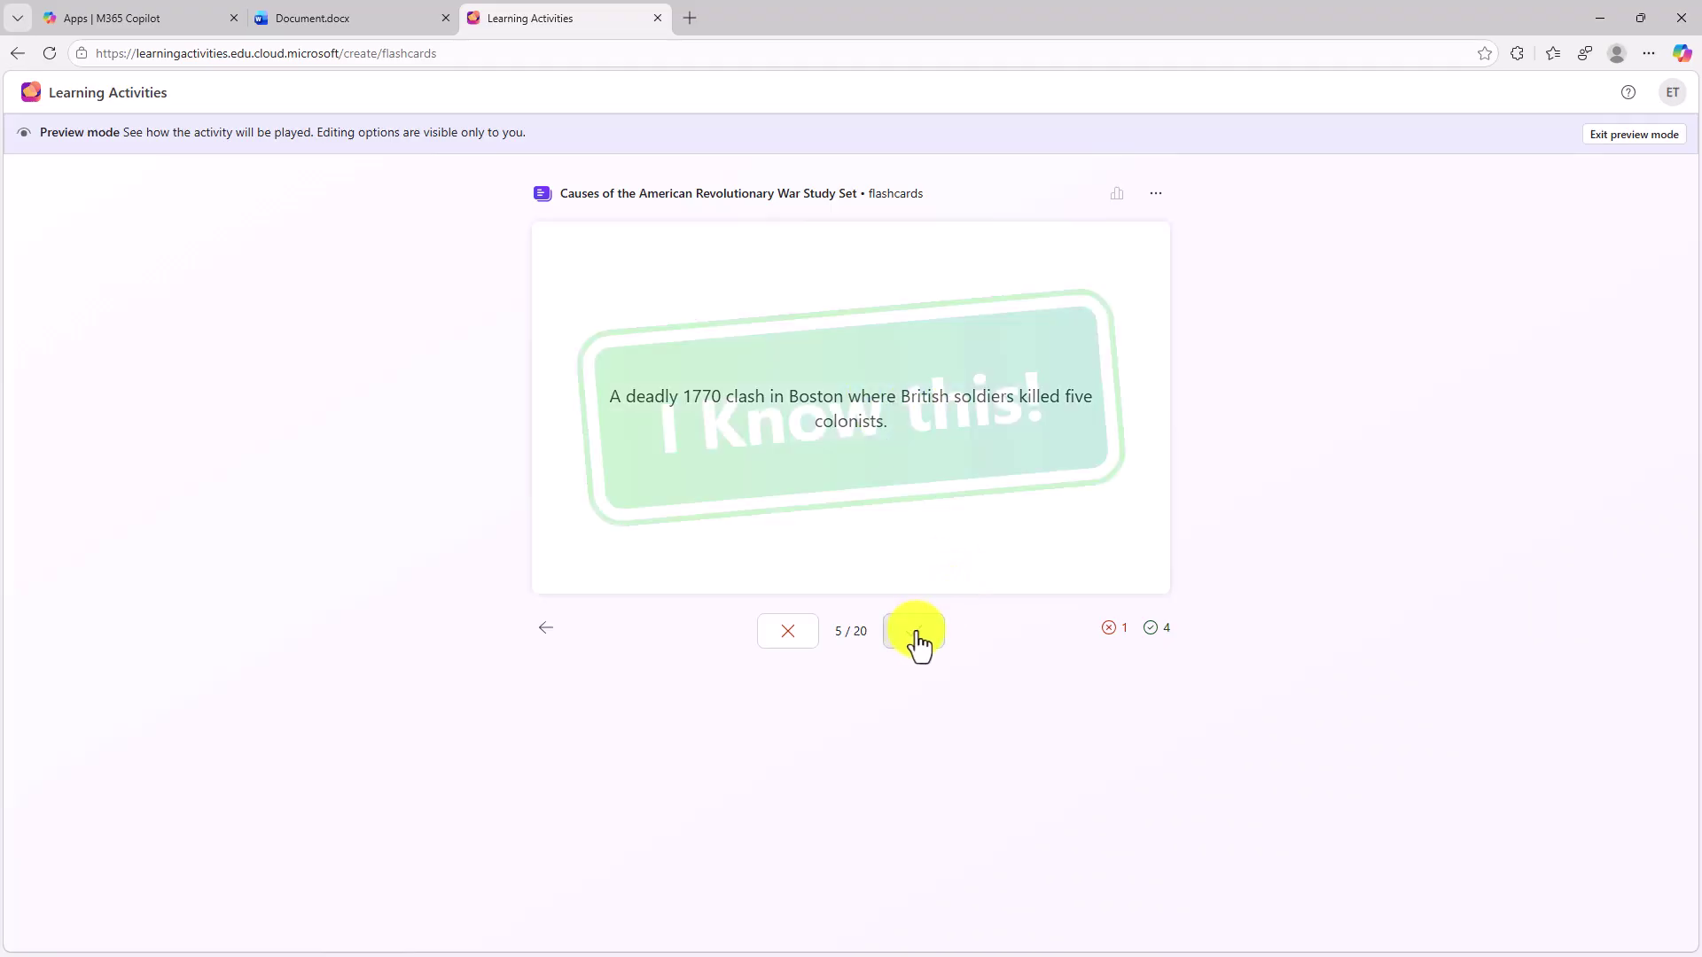
click(917, 639)
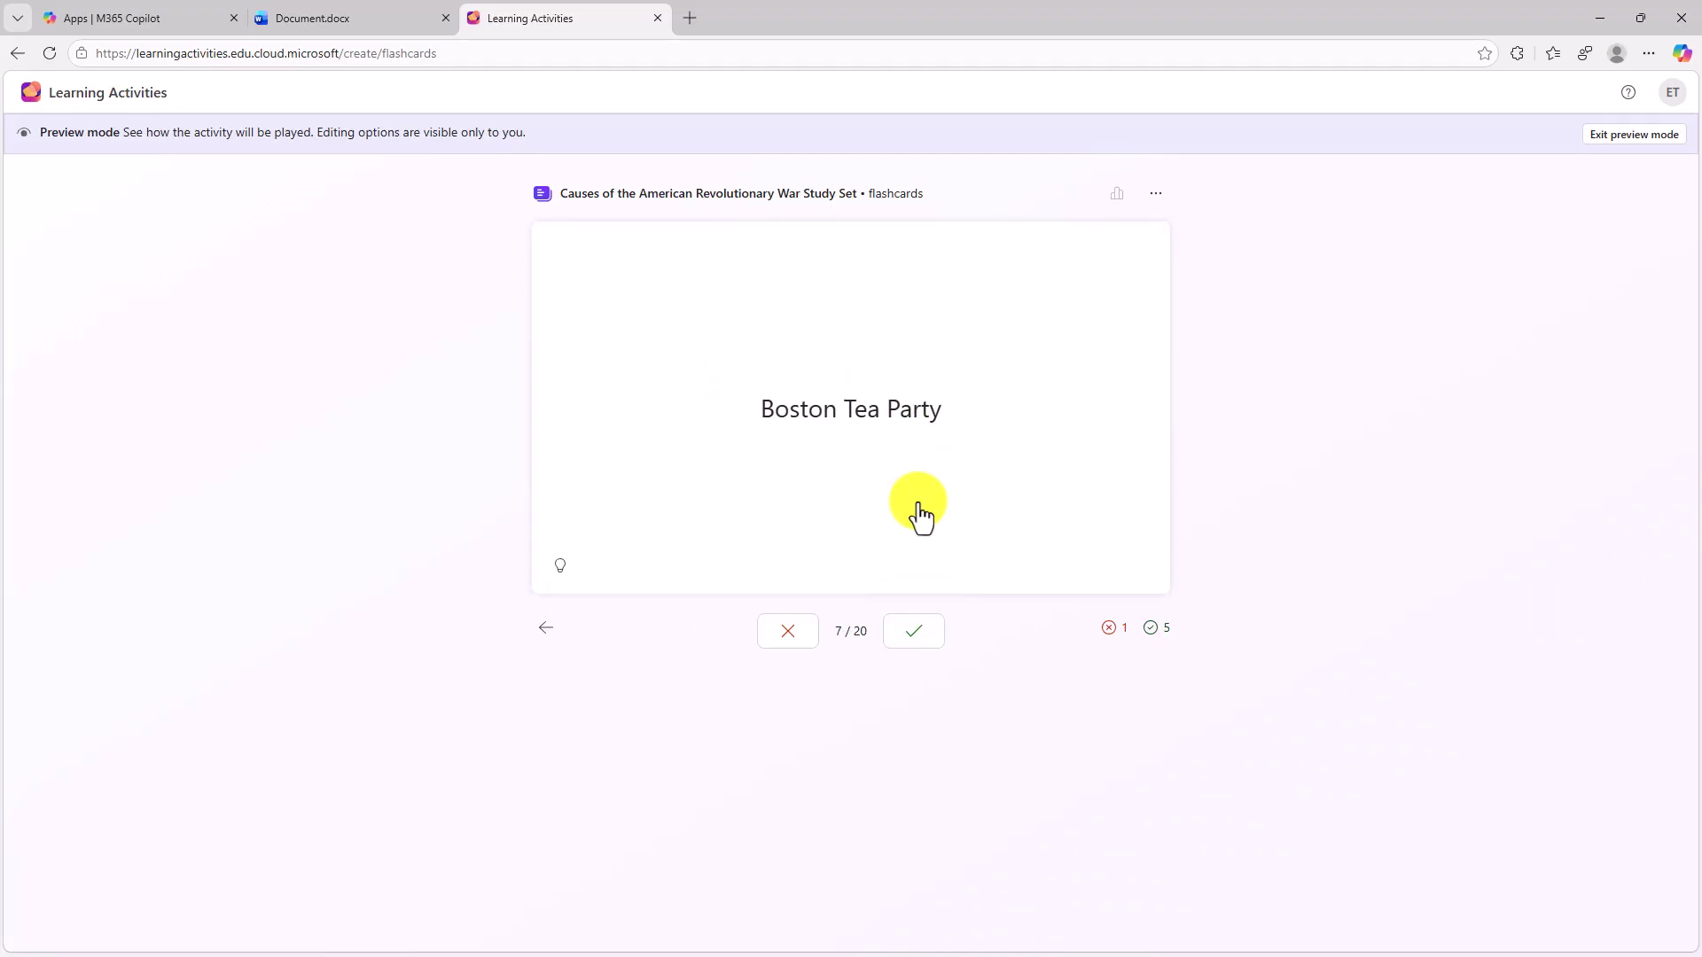
click(1645, 136)
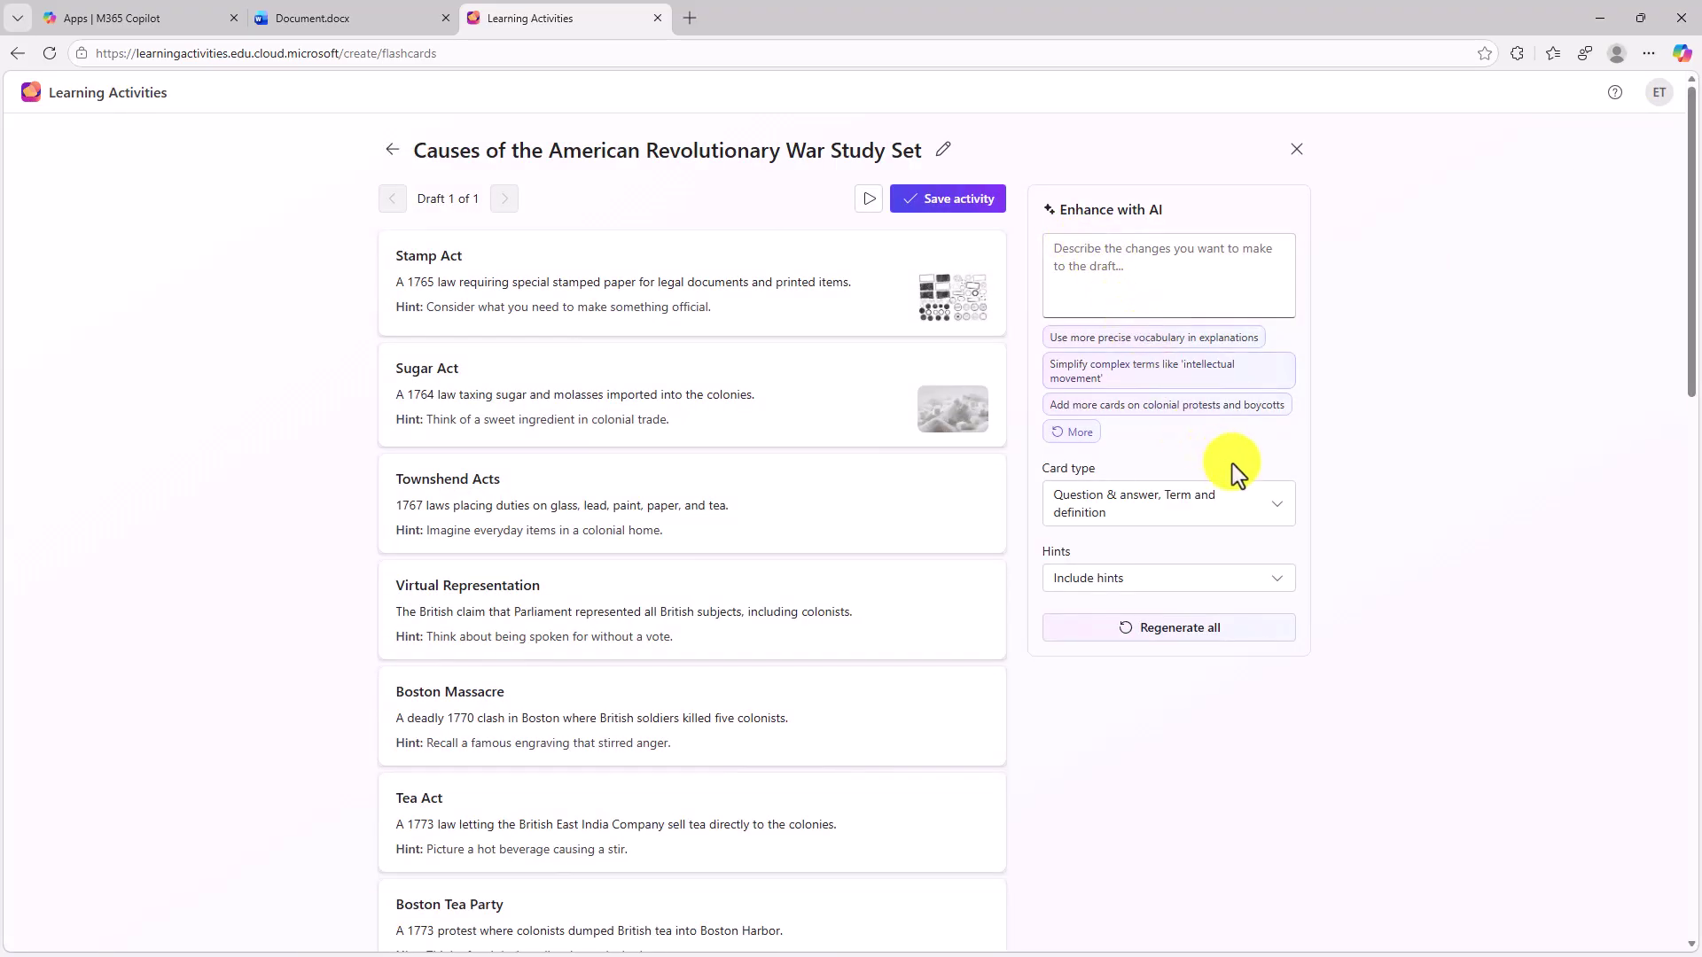
Request more precise vocabulary, add Multiple choice cards, turn hints off, and regenerate all cards
click(1142, 338)
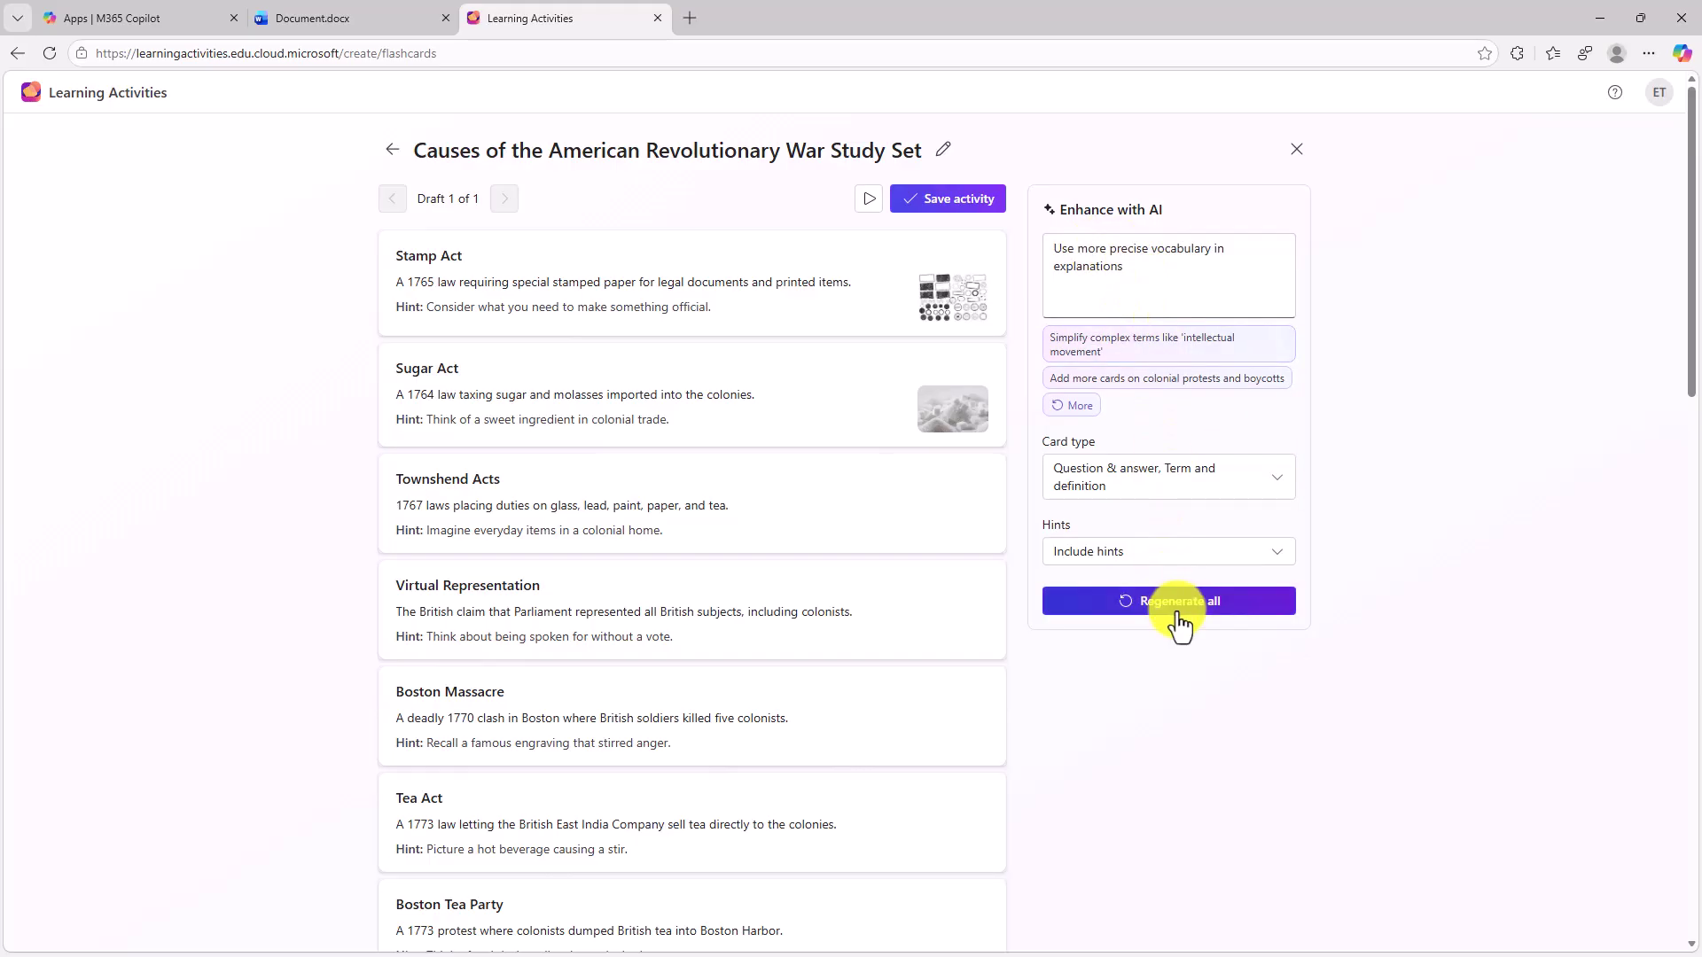
click(1192, 487)
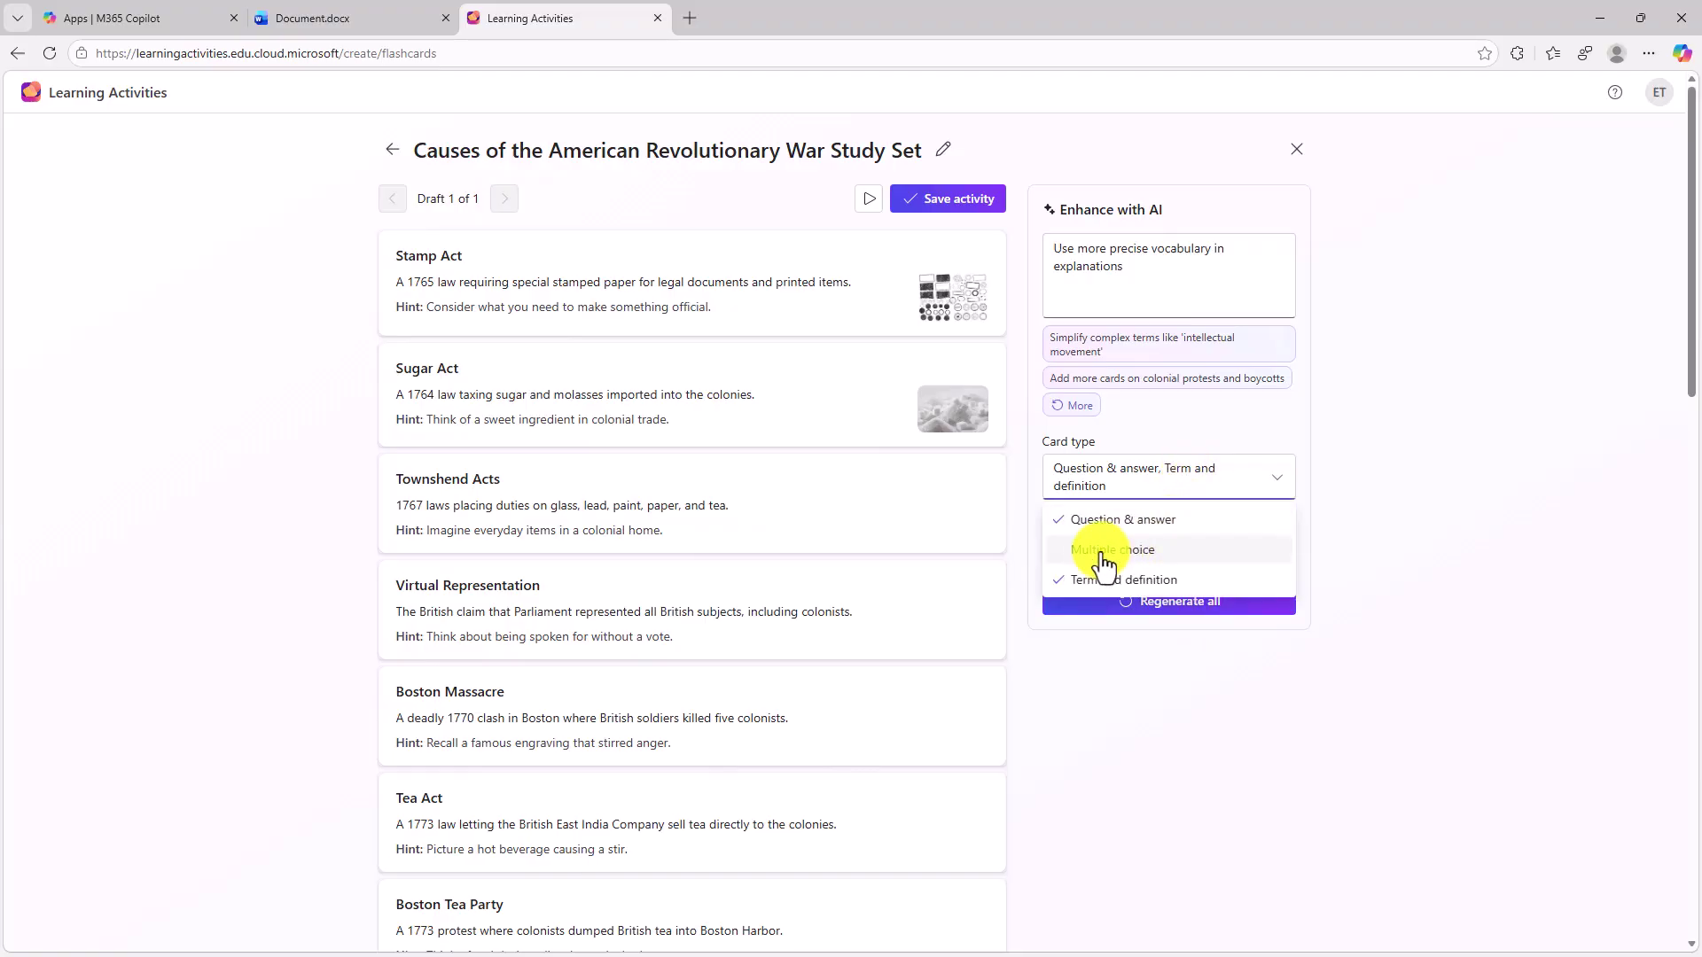
click(1137, 553)
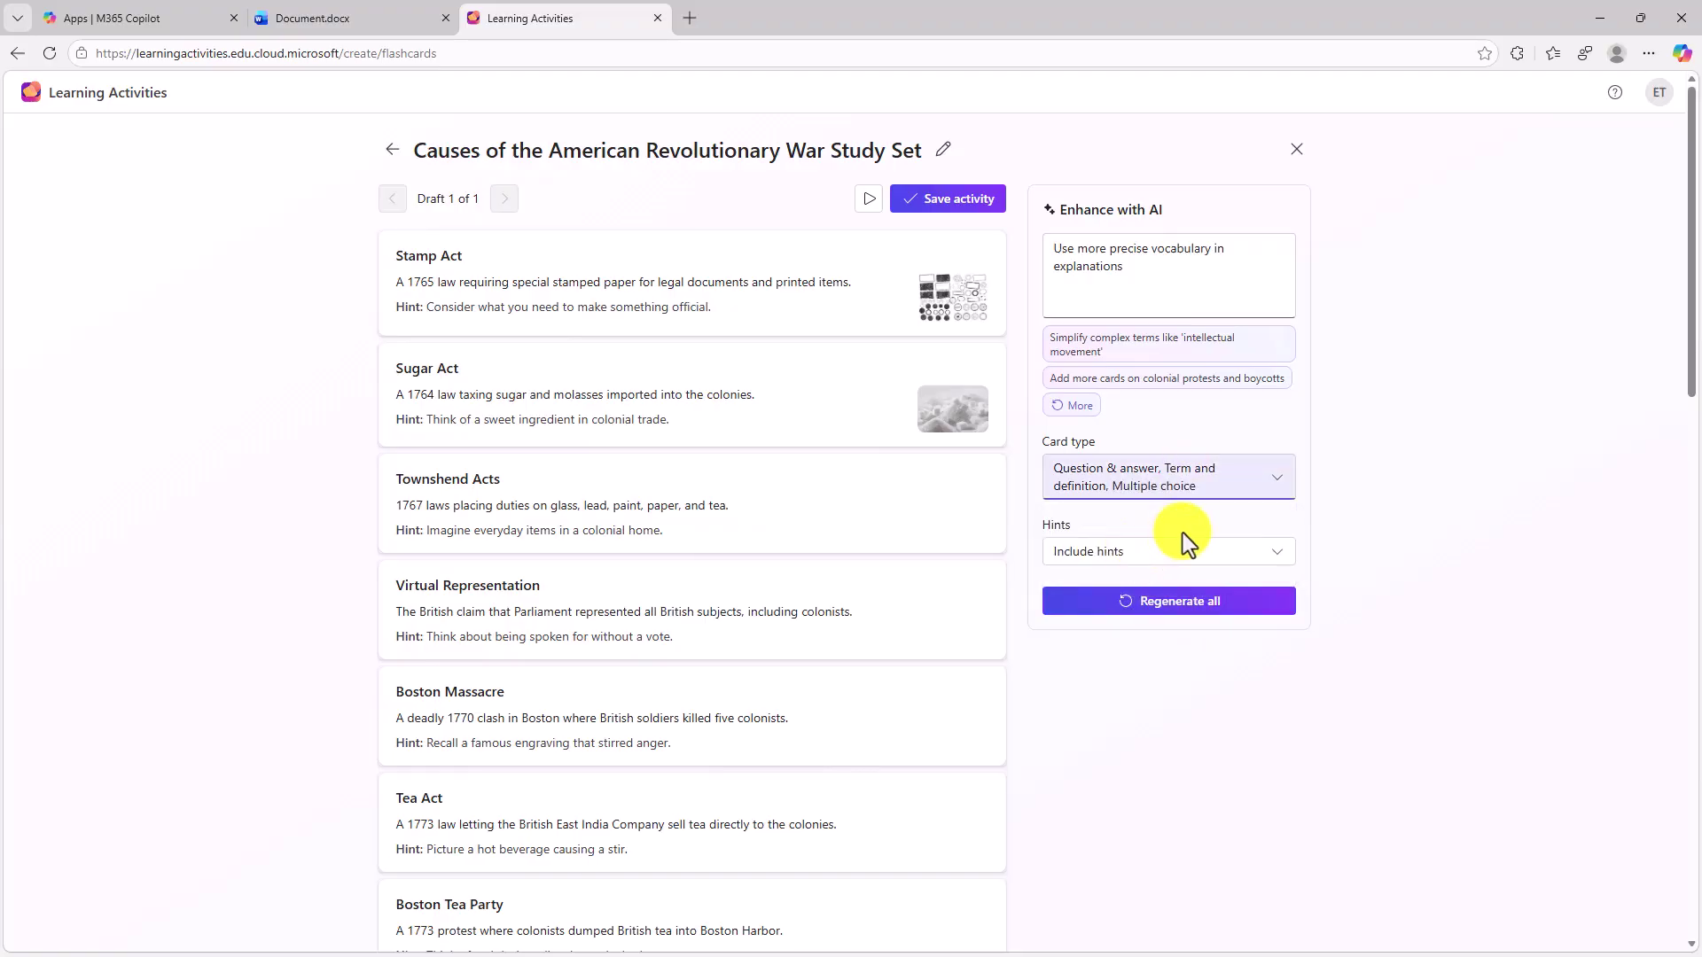
click(1205, 558)
click(1152, 621)
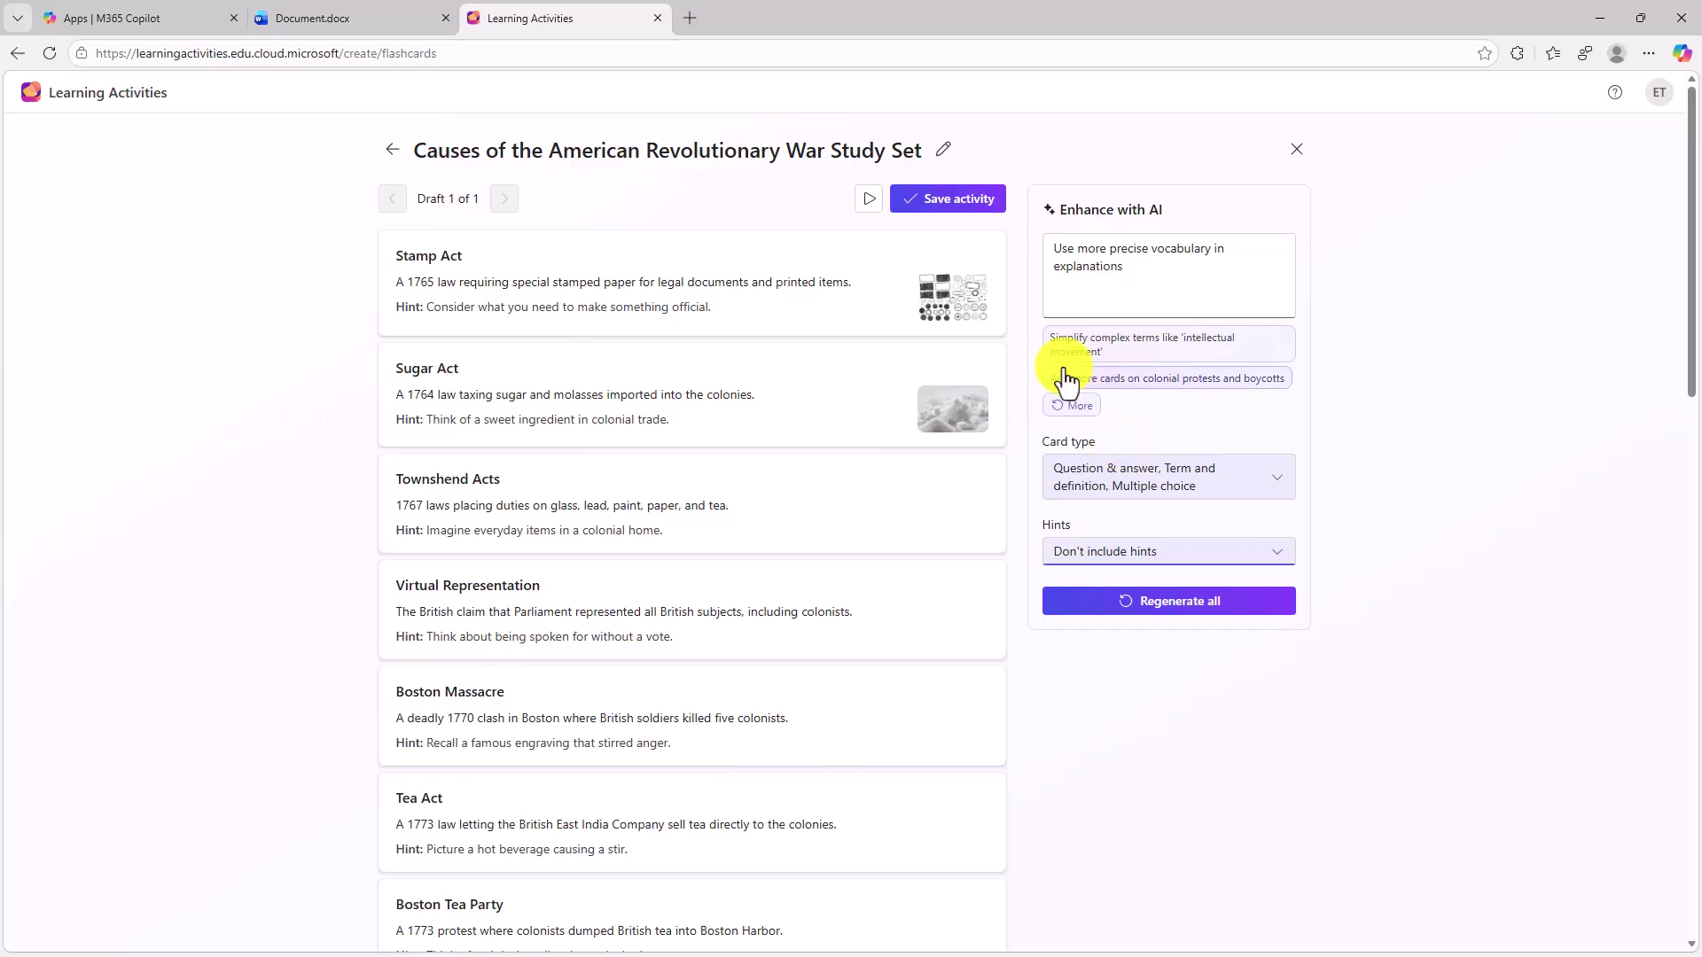
click(1192, 608)
Confirm the regeneration, compare the multiple-choice Draft 2 with Draft 1, and settle on Draft 1
click(977, 560)
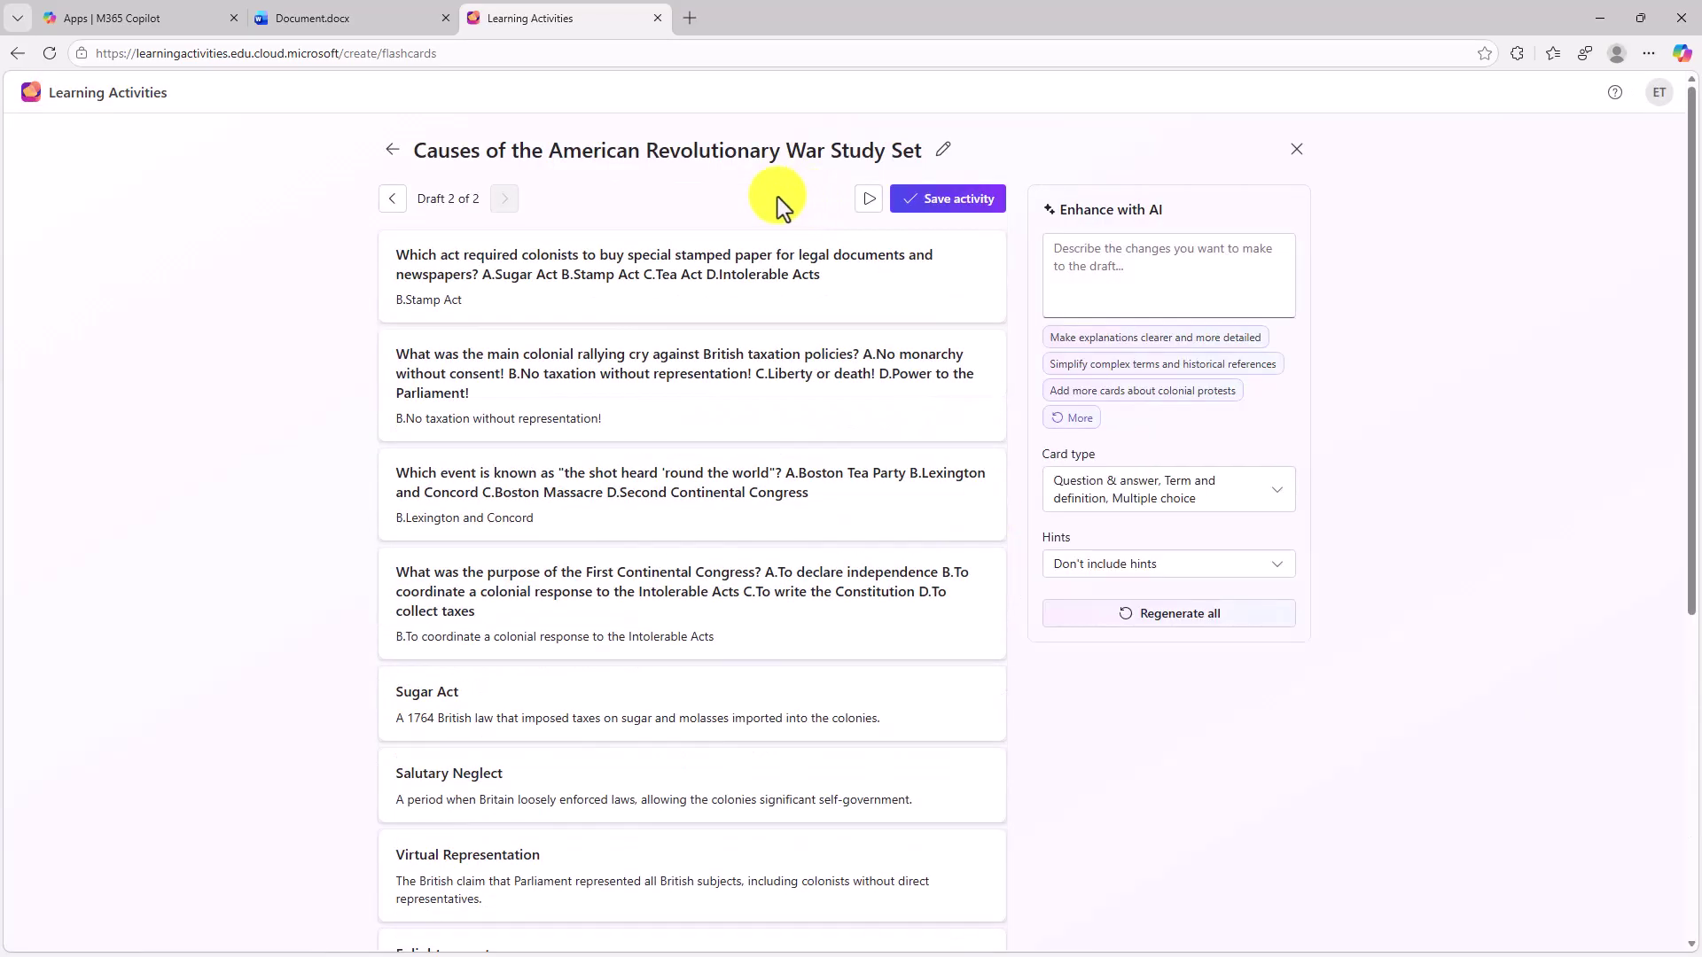
click(390, 201)
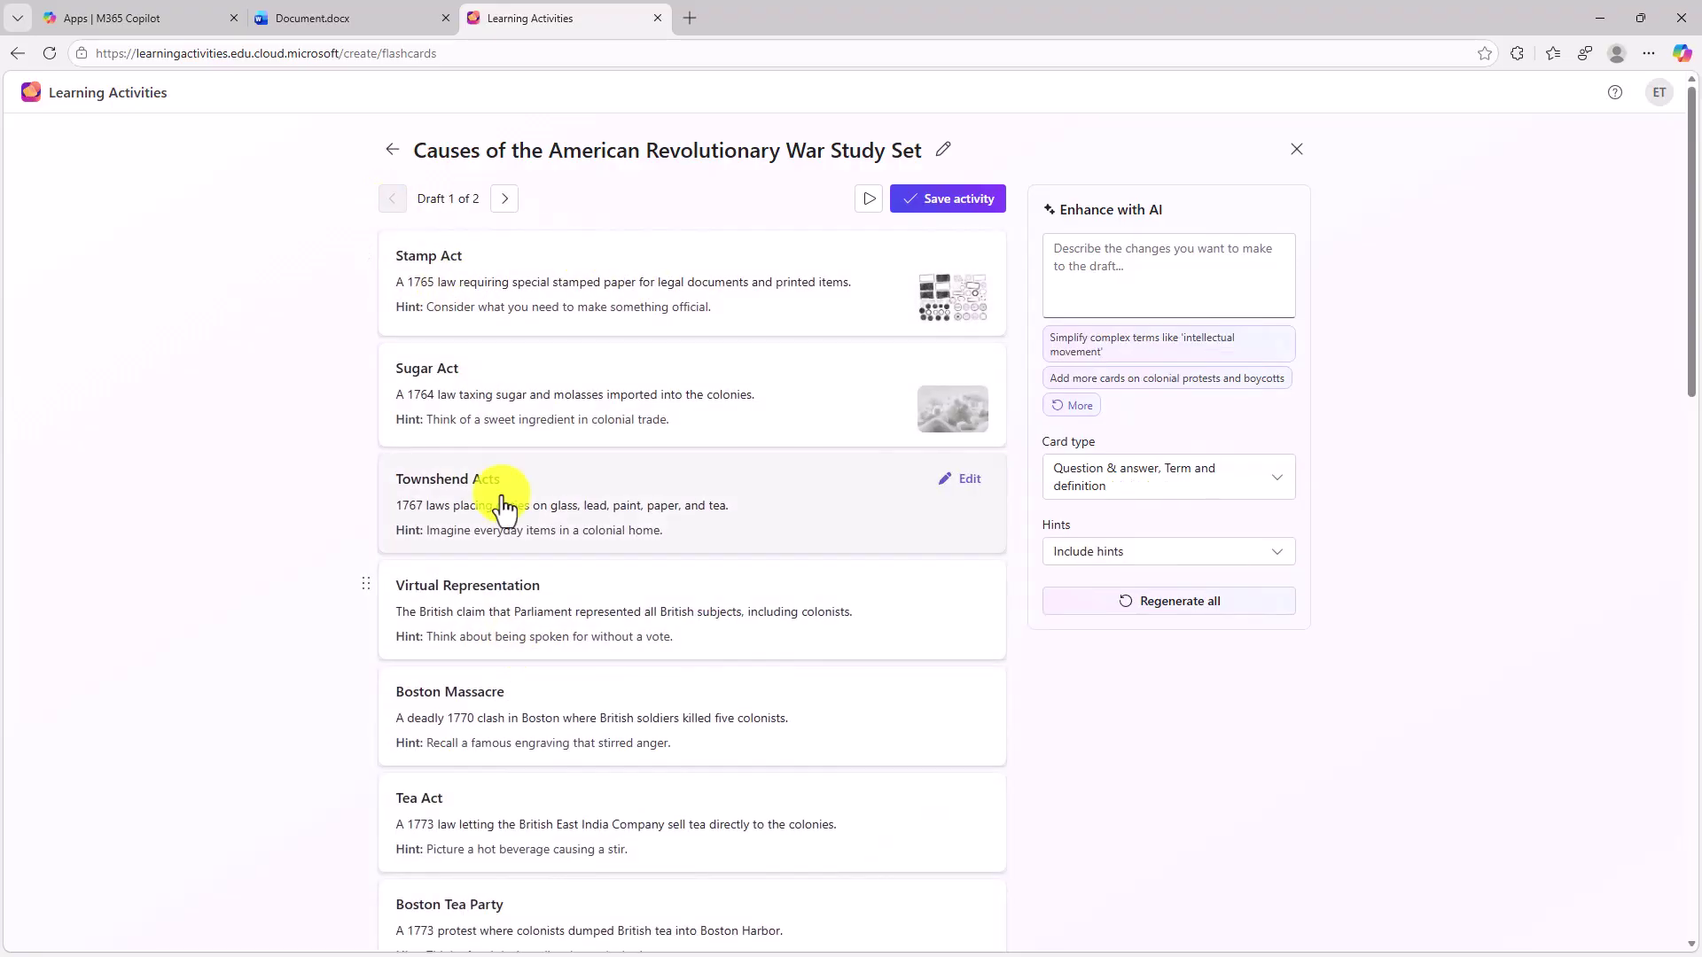
click(505, 201)
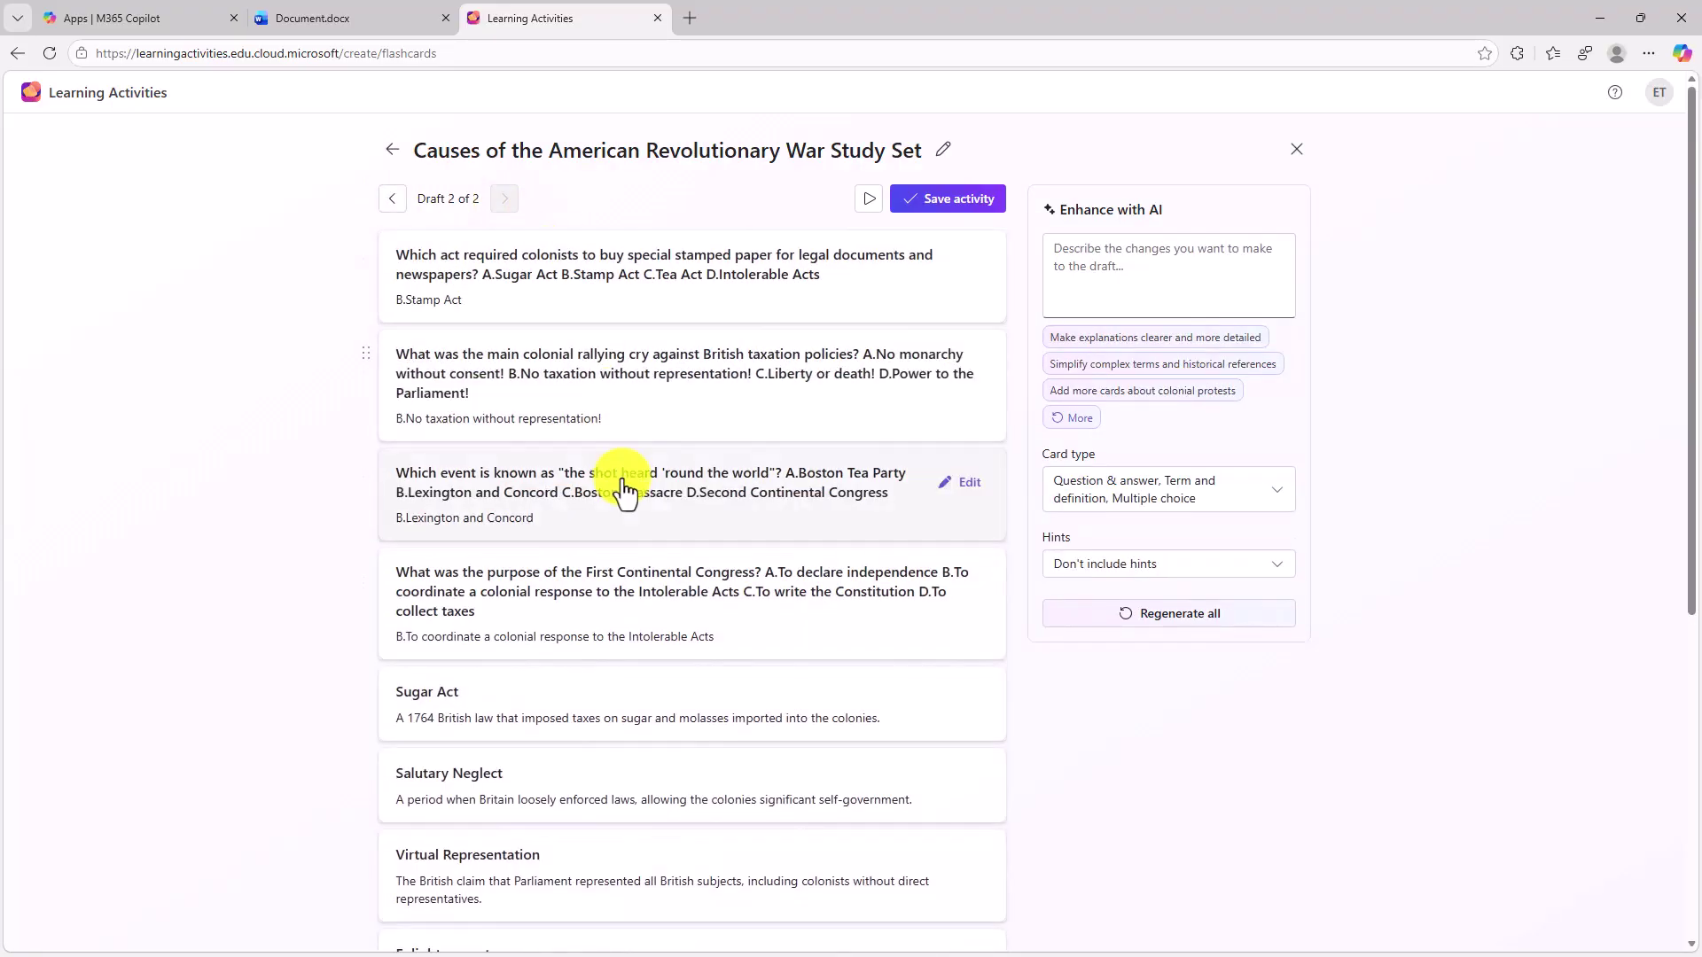
scroll(620, 549, down, 3)
scroll(625, 571, up, 3)
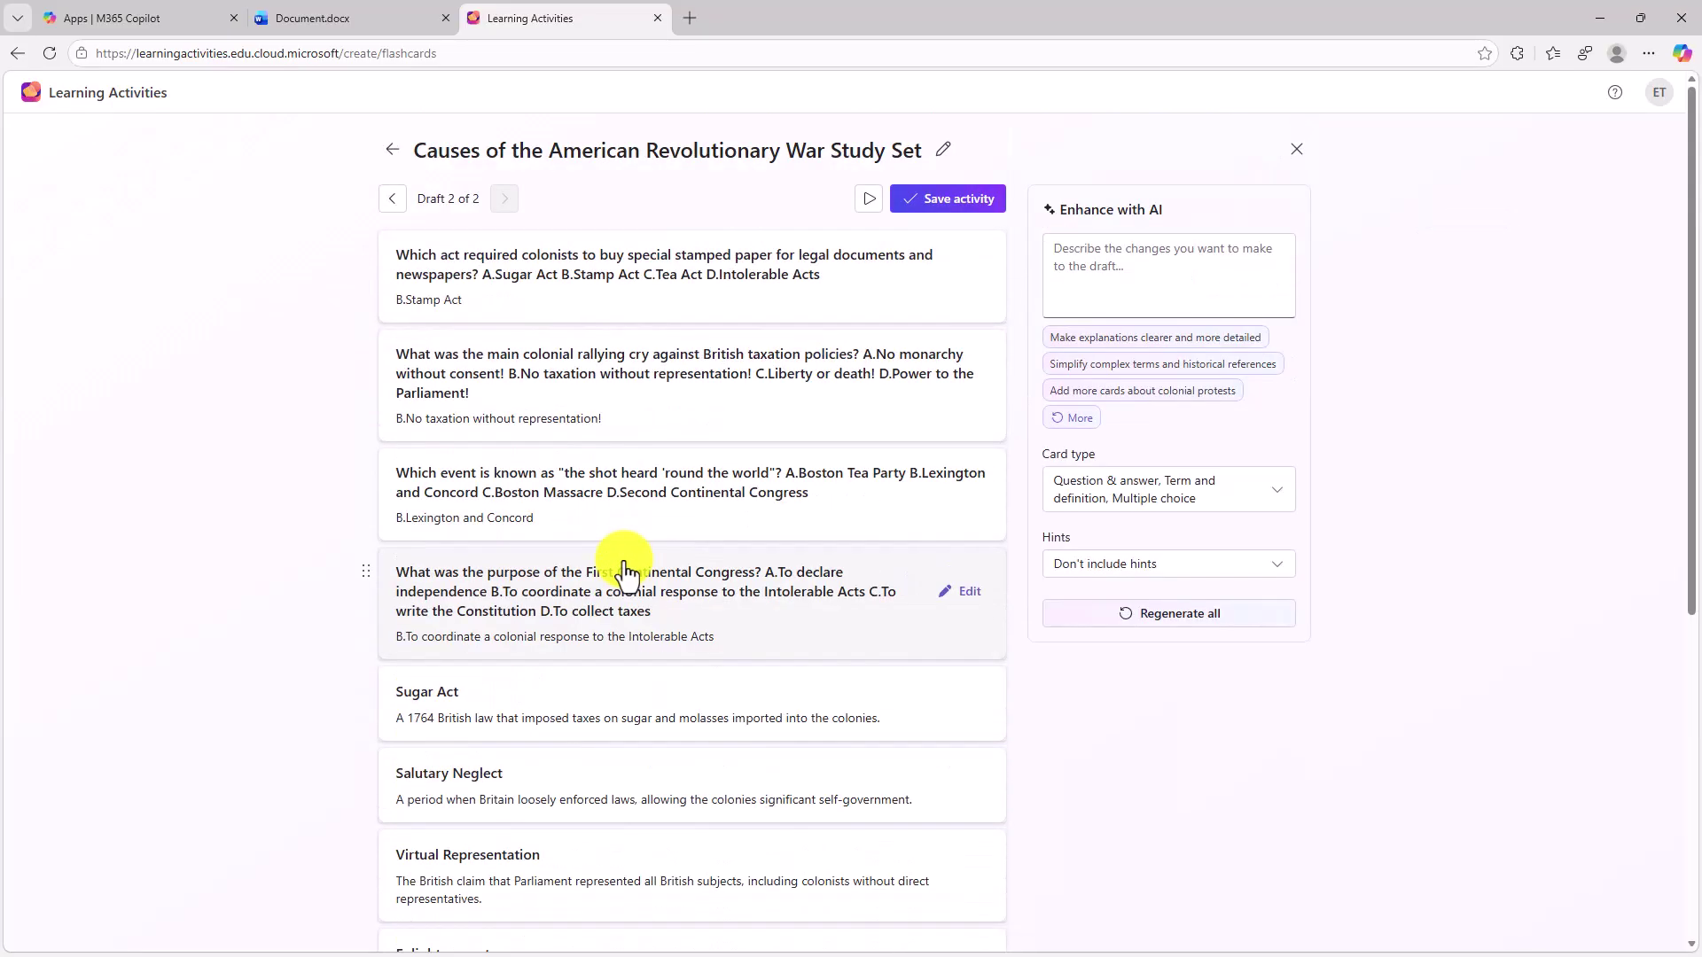
click(391, 201)
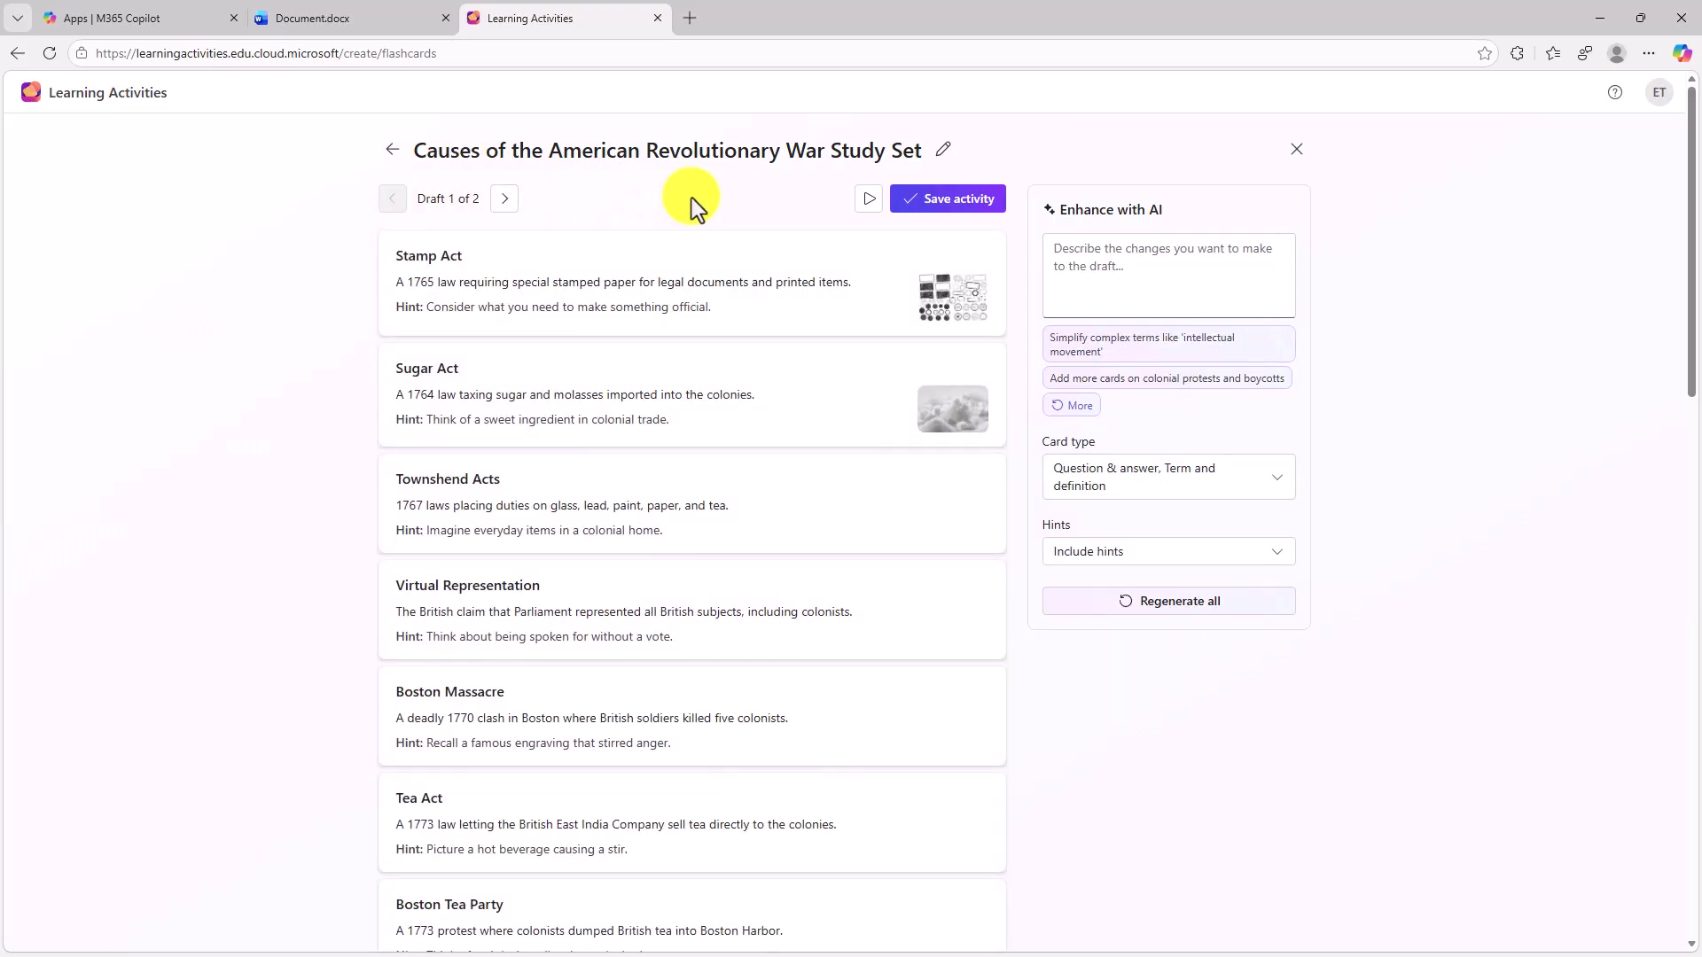
Save the Draft 1 cards as a 20-card activity, turn on Shuffle cards, and review keyboard shortcuts
click(952, 205)
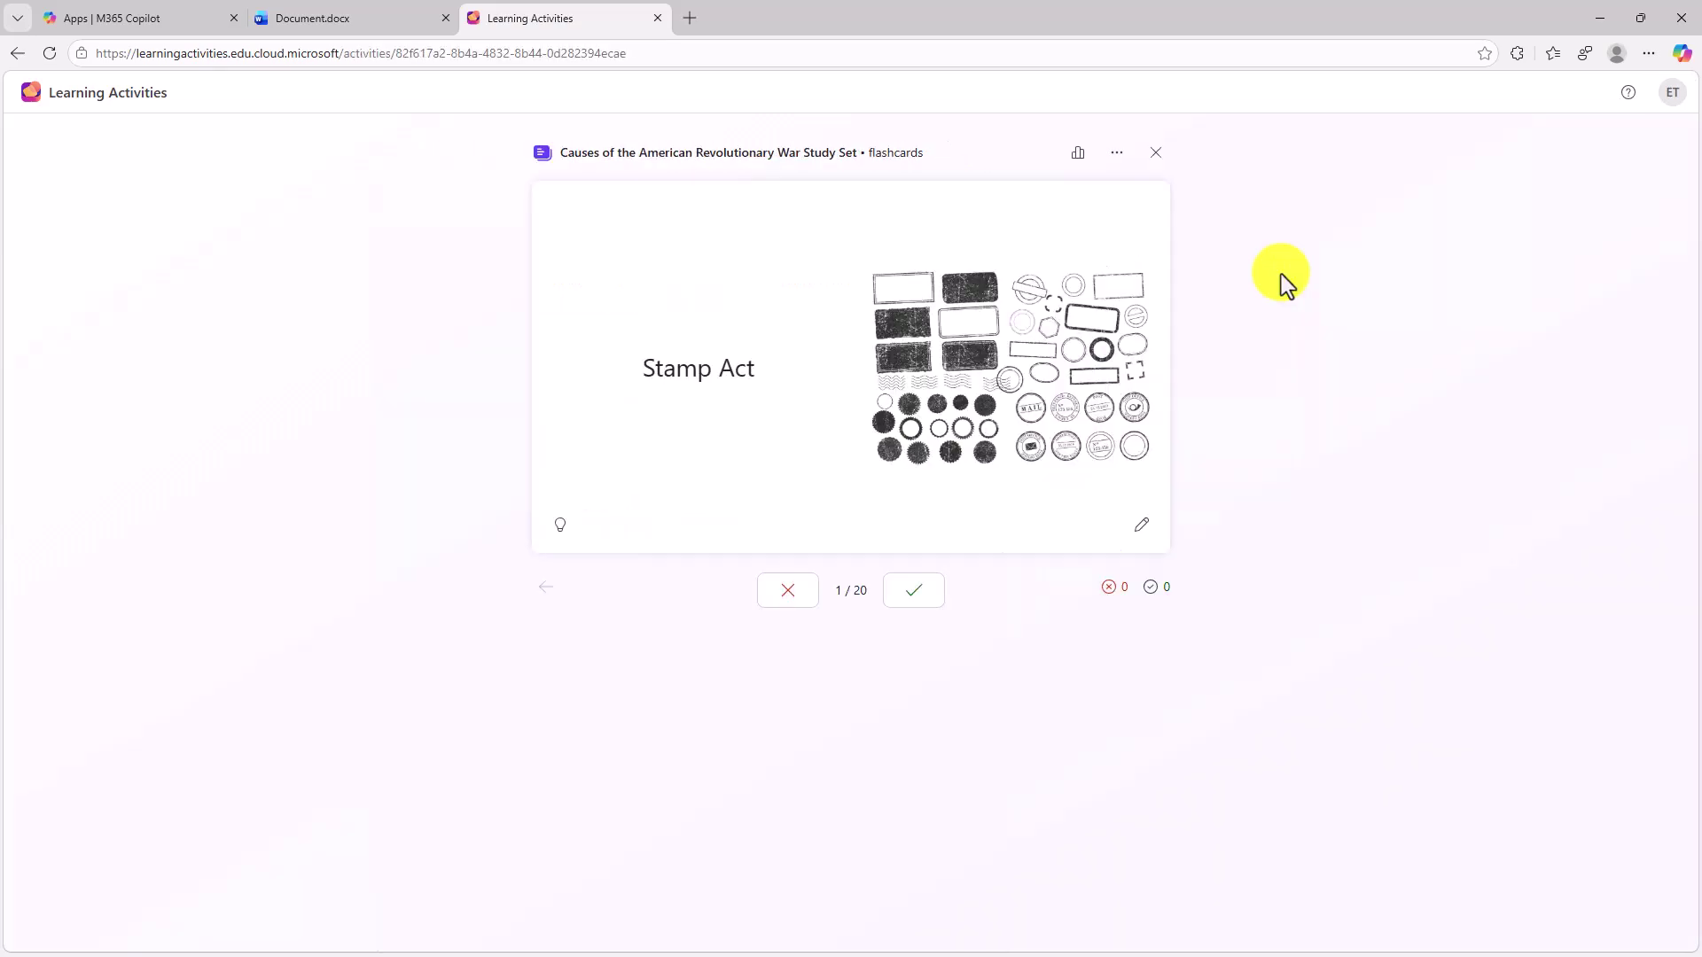
click(1119, 156)
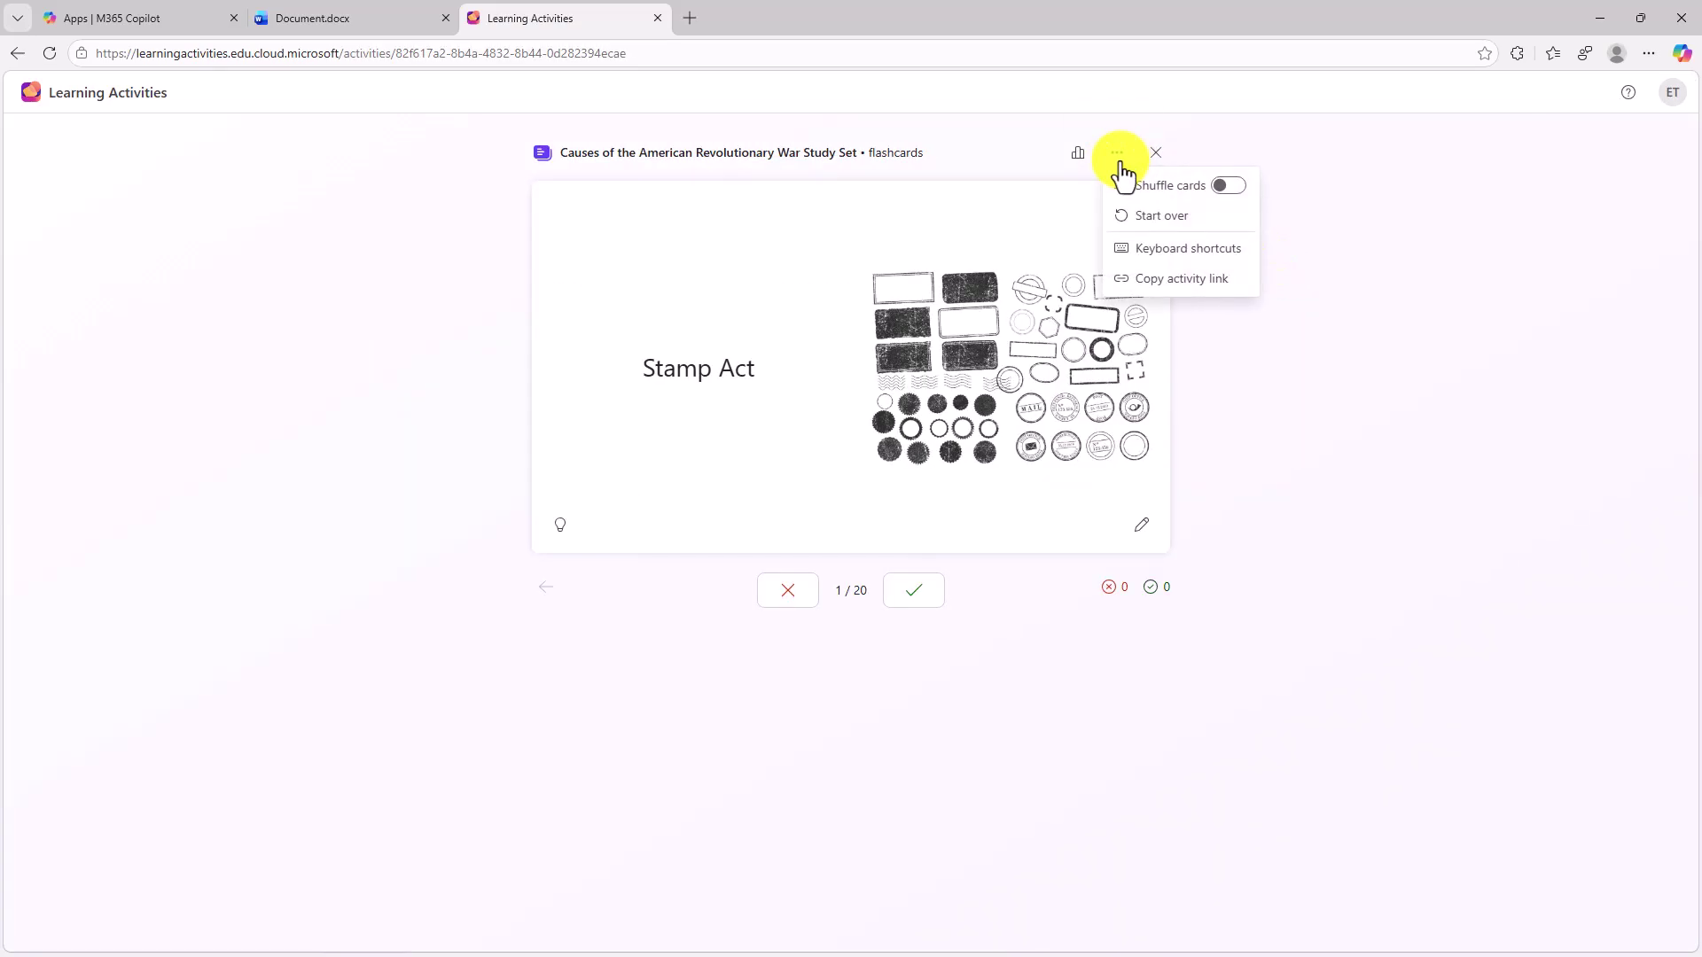
click(1230, 187)
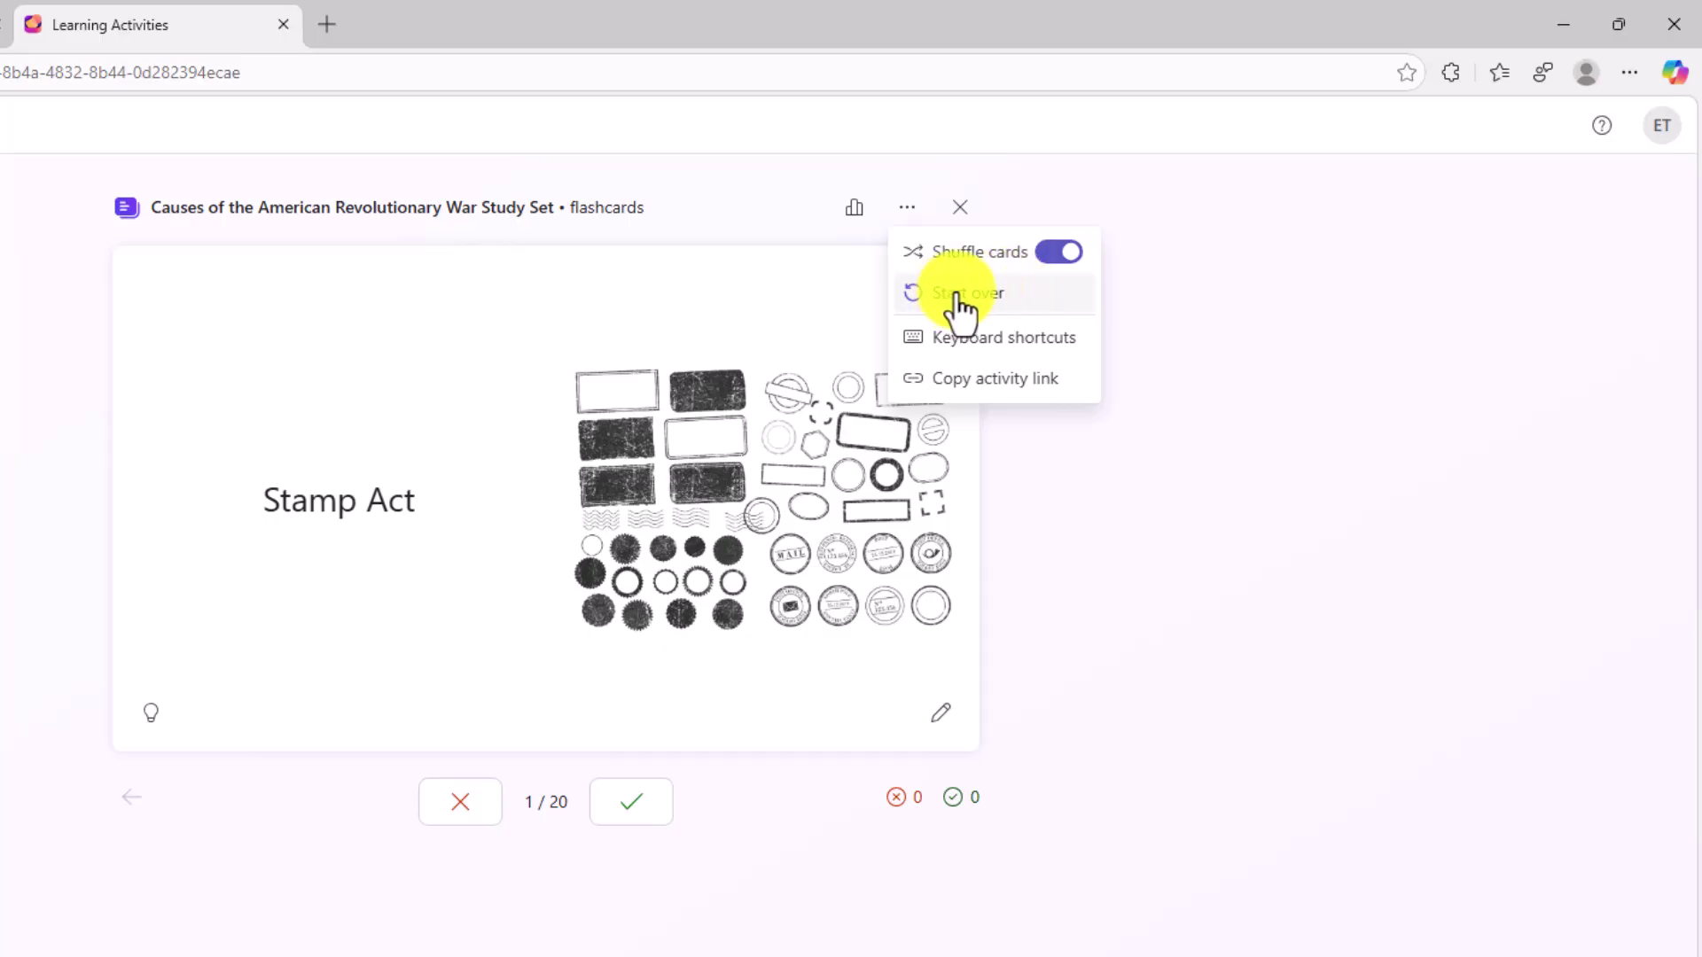
click(1021, 341)
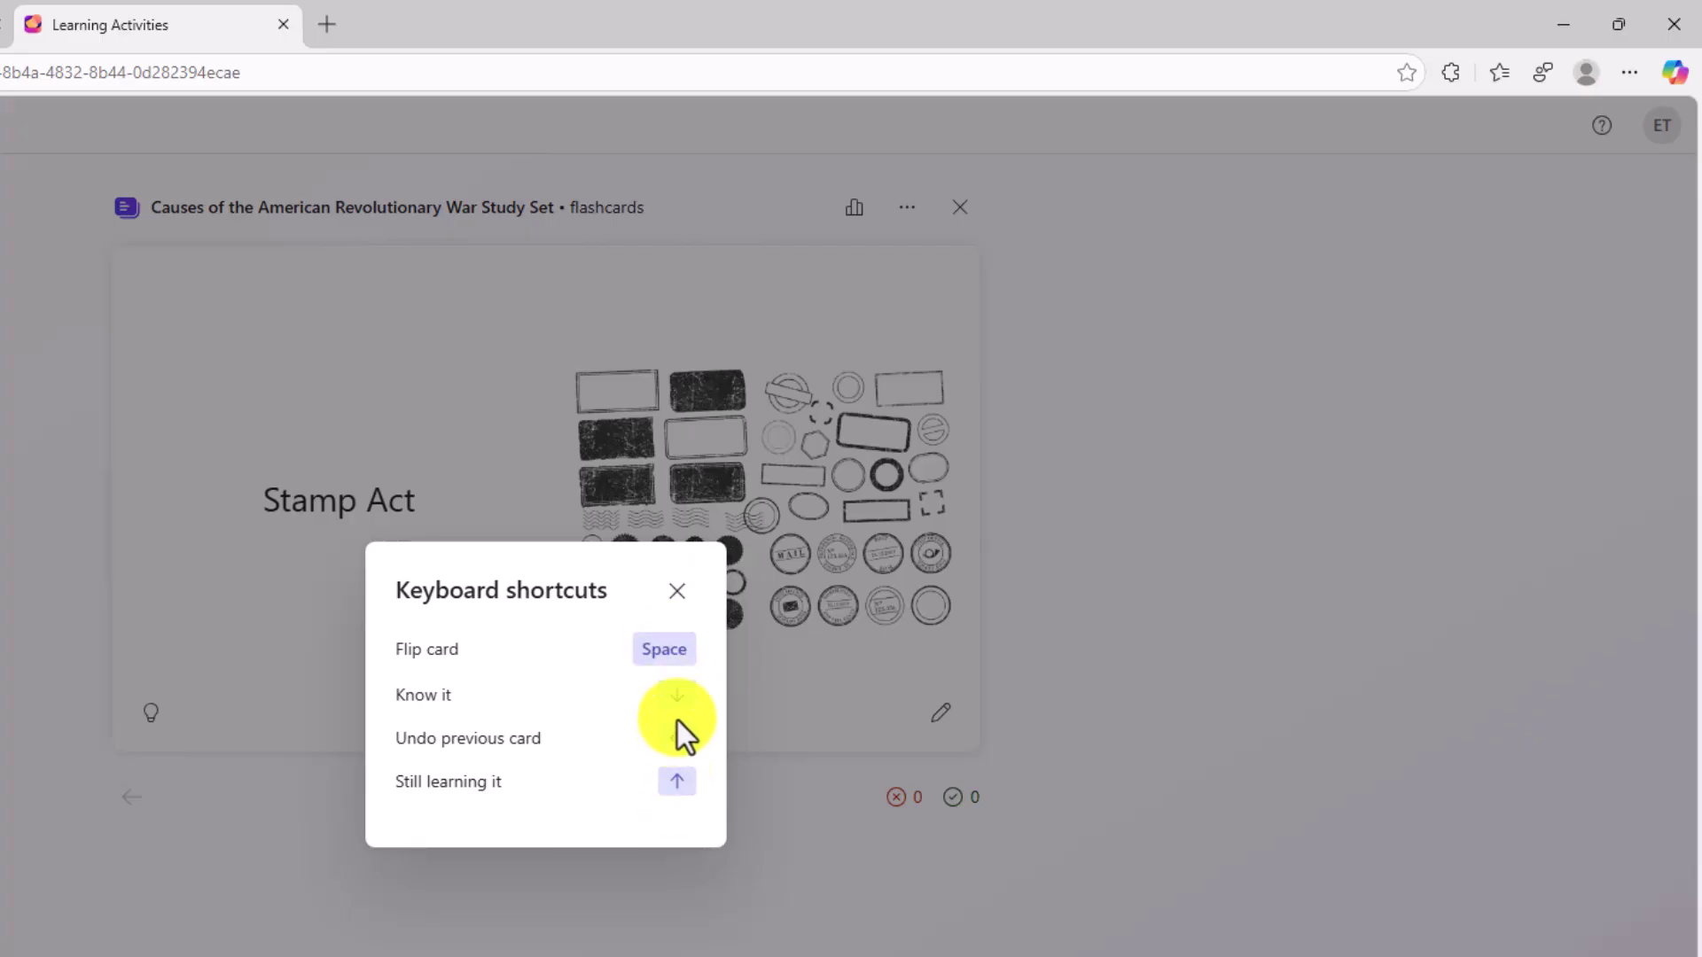
click(675, 592)
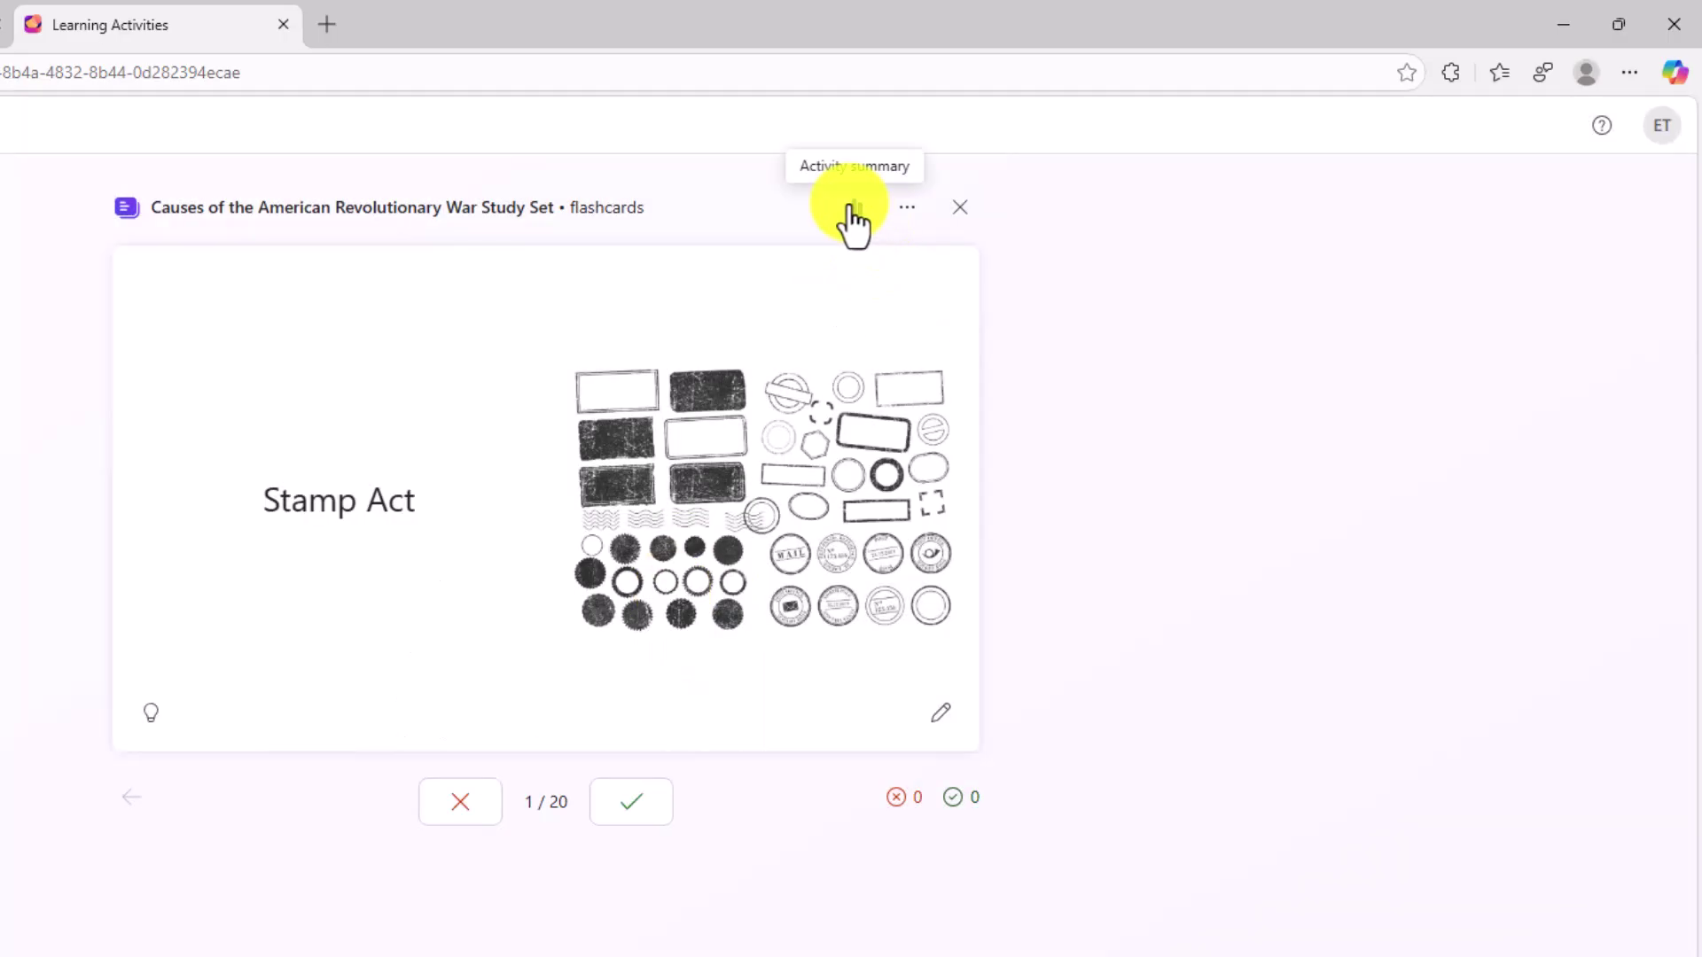
Open the study set summary, return to practice, and mark the Stamp Act card known
click(853, 213)
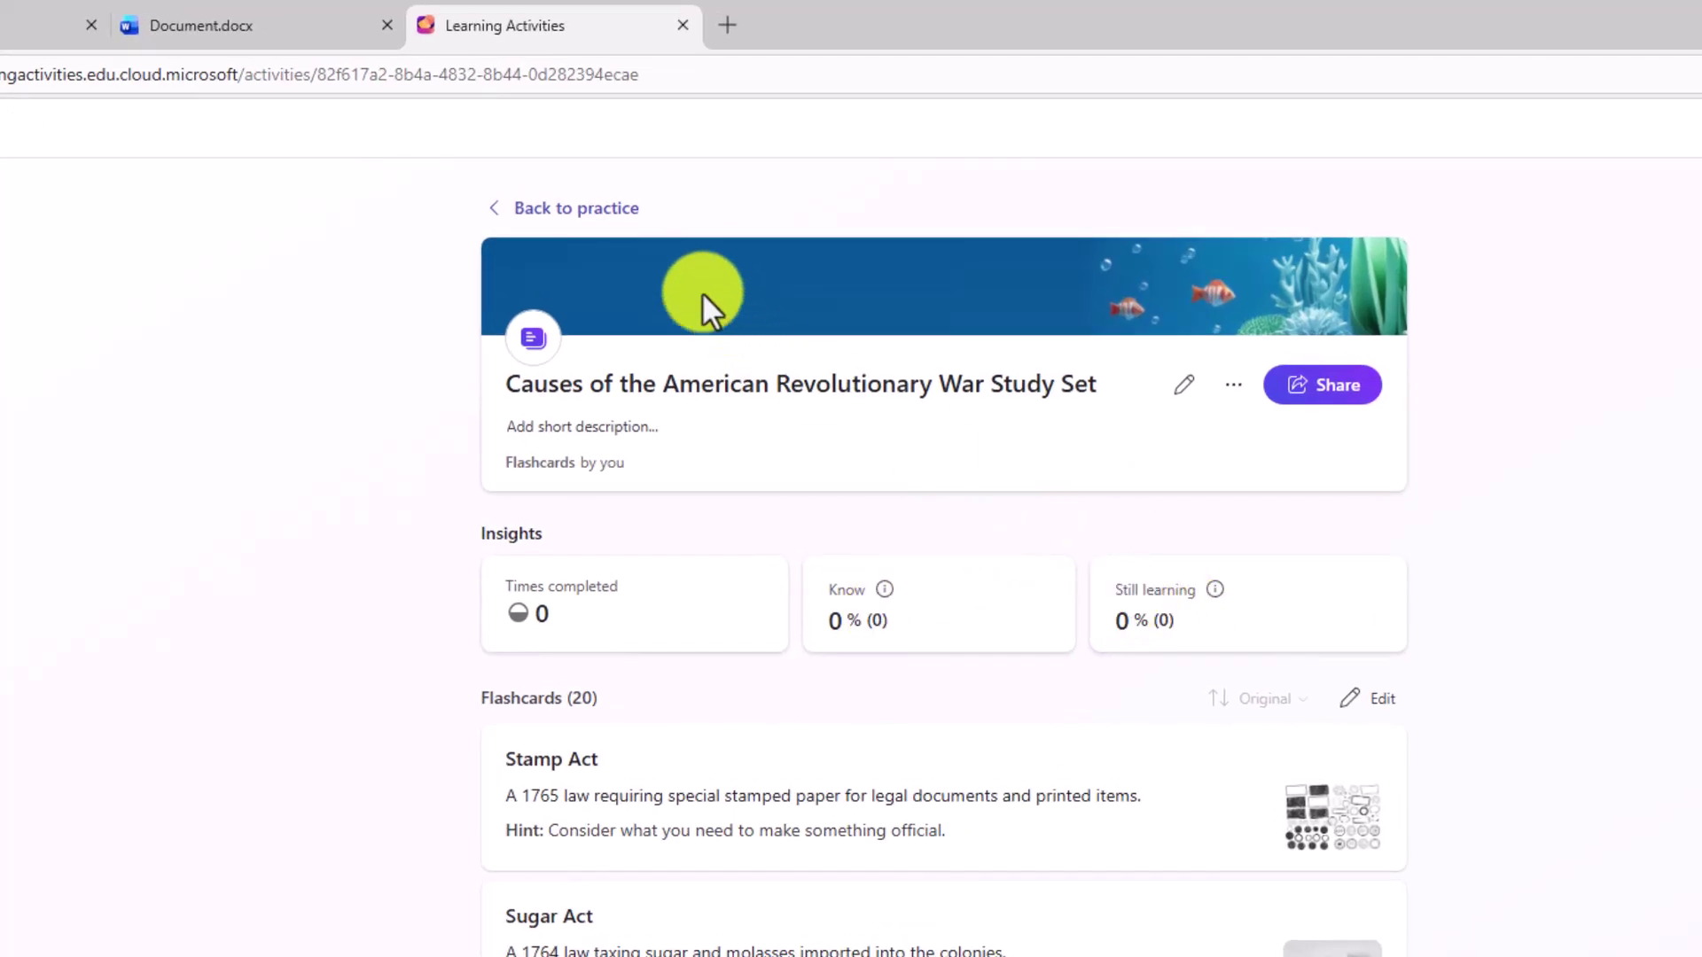
click(573, 226)
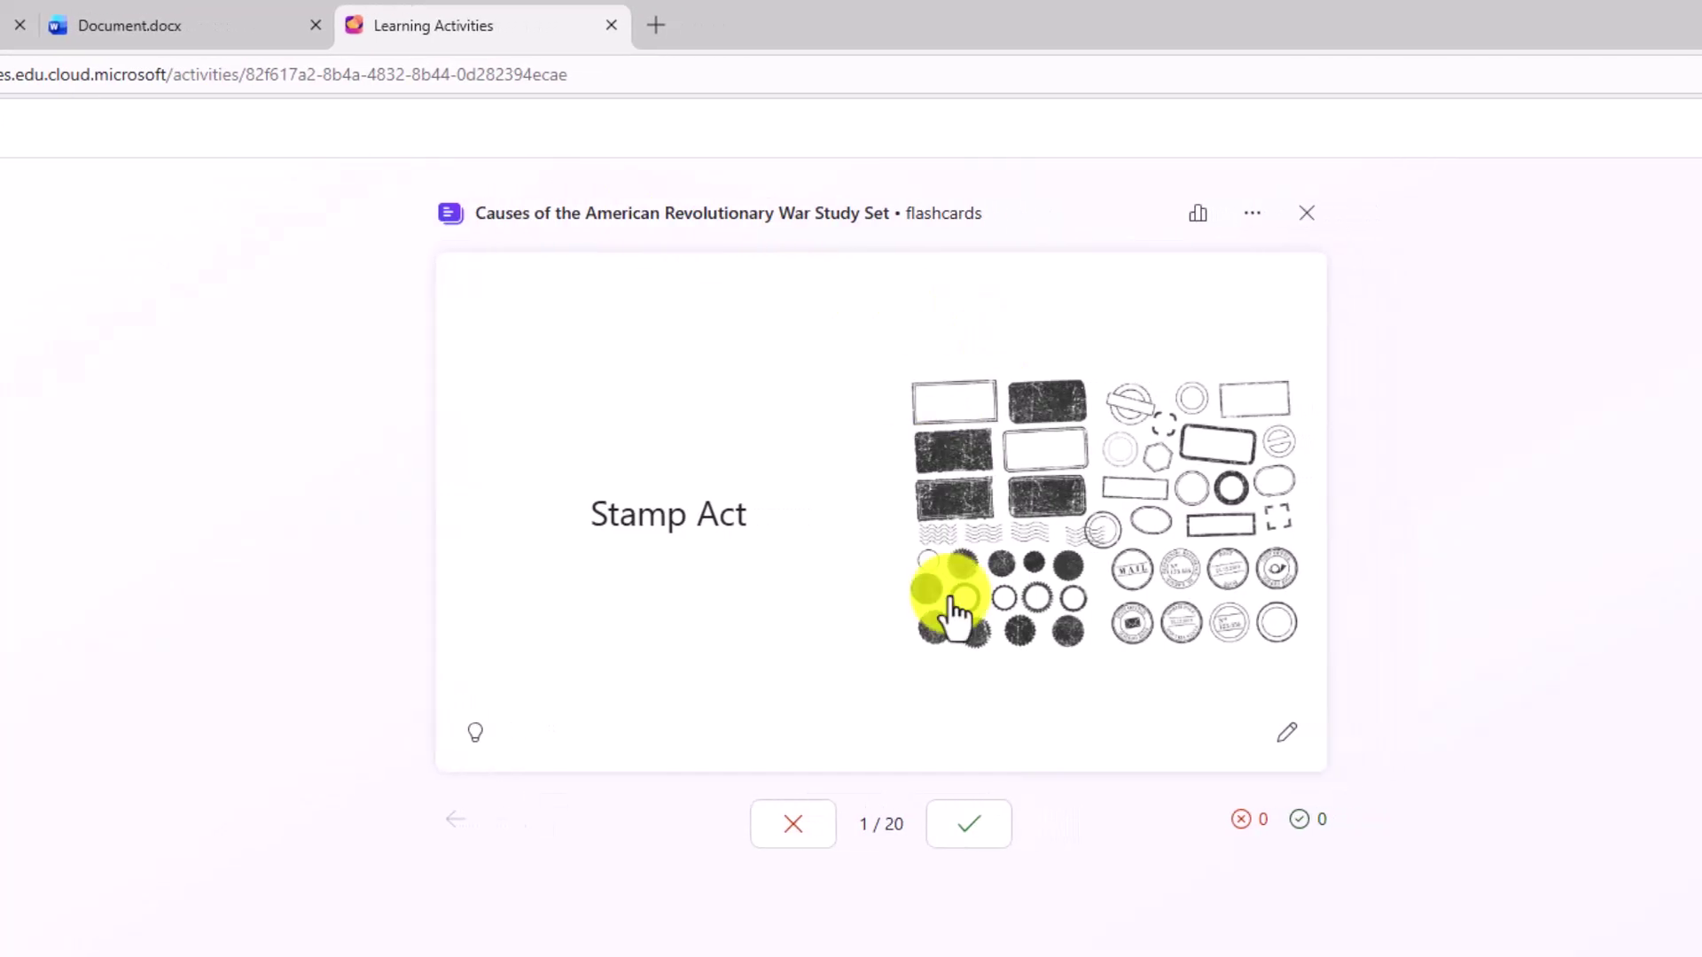
click(1038, 823)
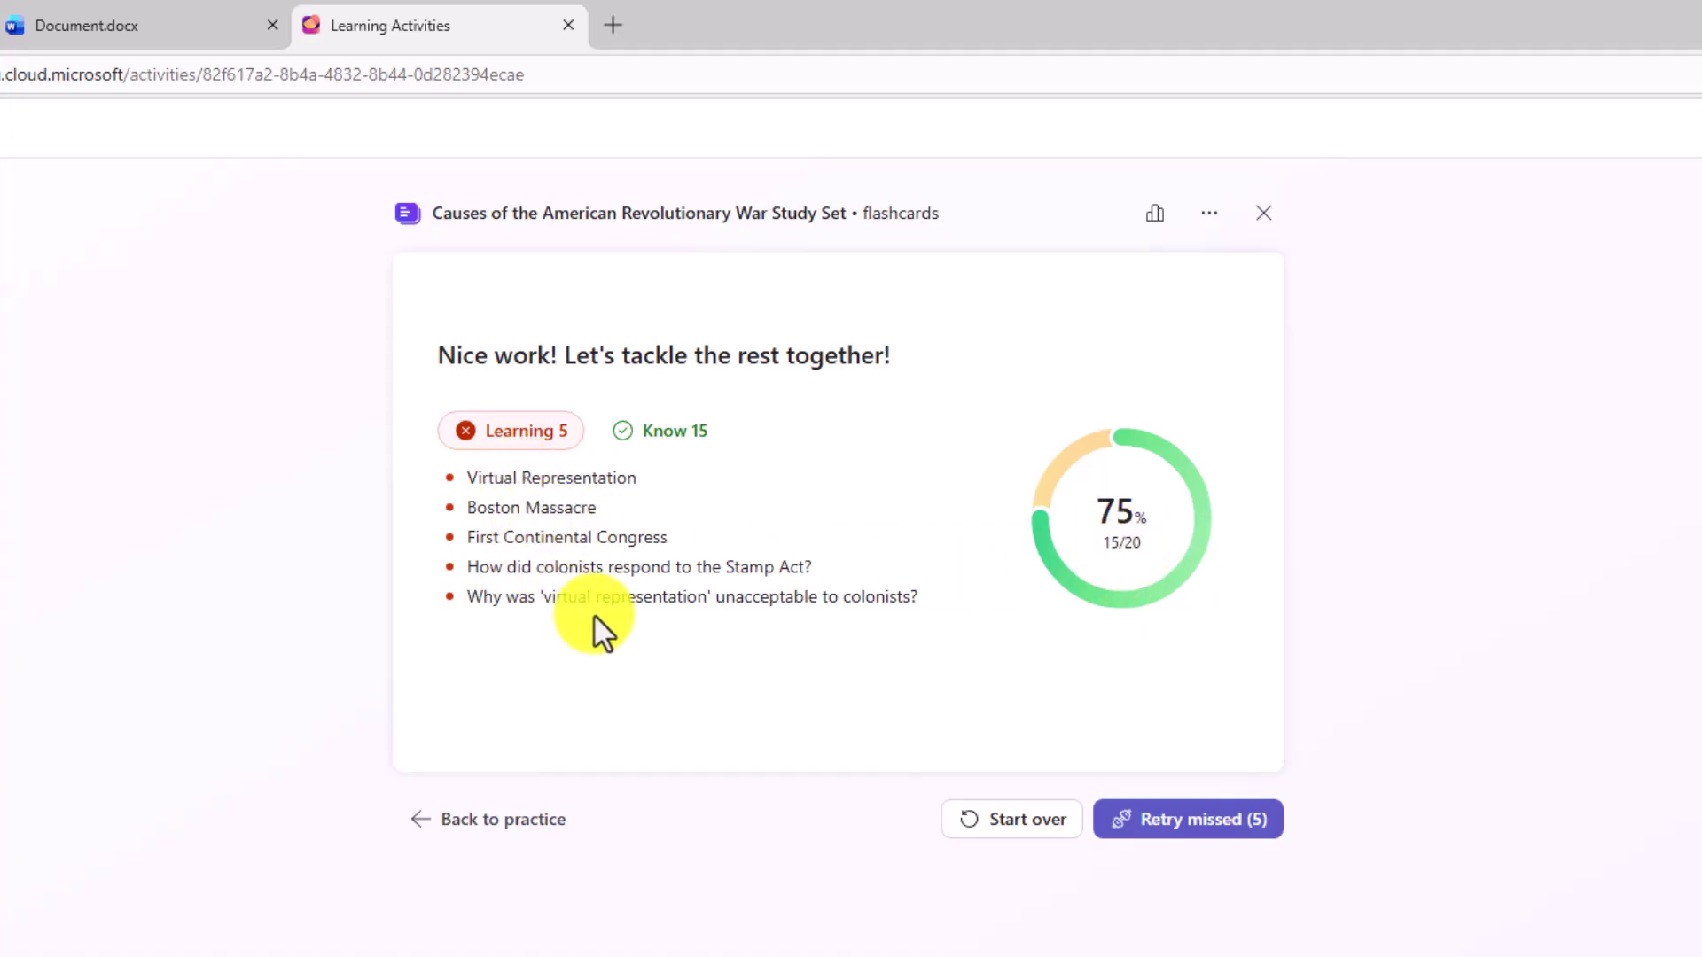
Retry the five missed cards, starting with Virtual Representation, and mark each one known
click(1208, 842)
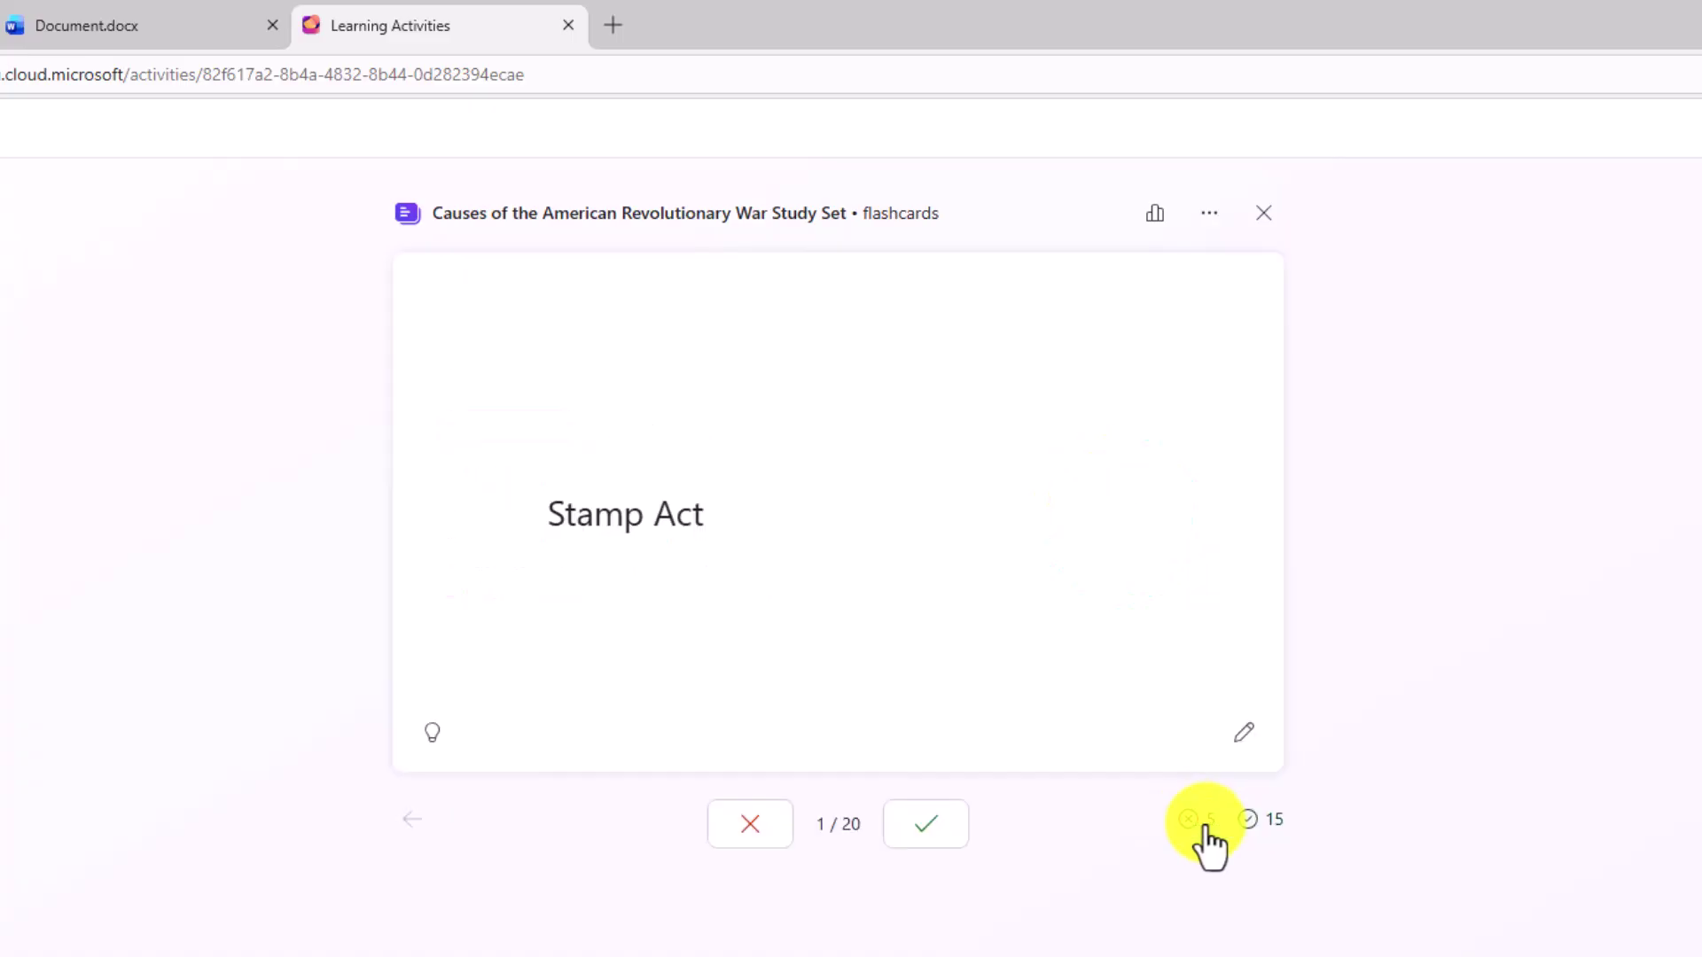
click(917, 849)
click(917, 849)
click(918, 849)
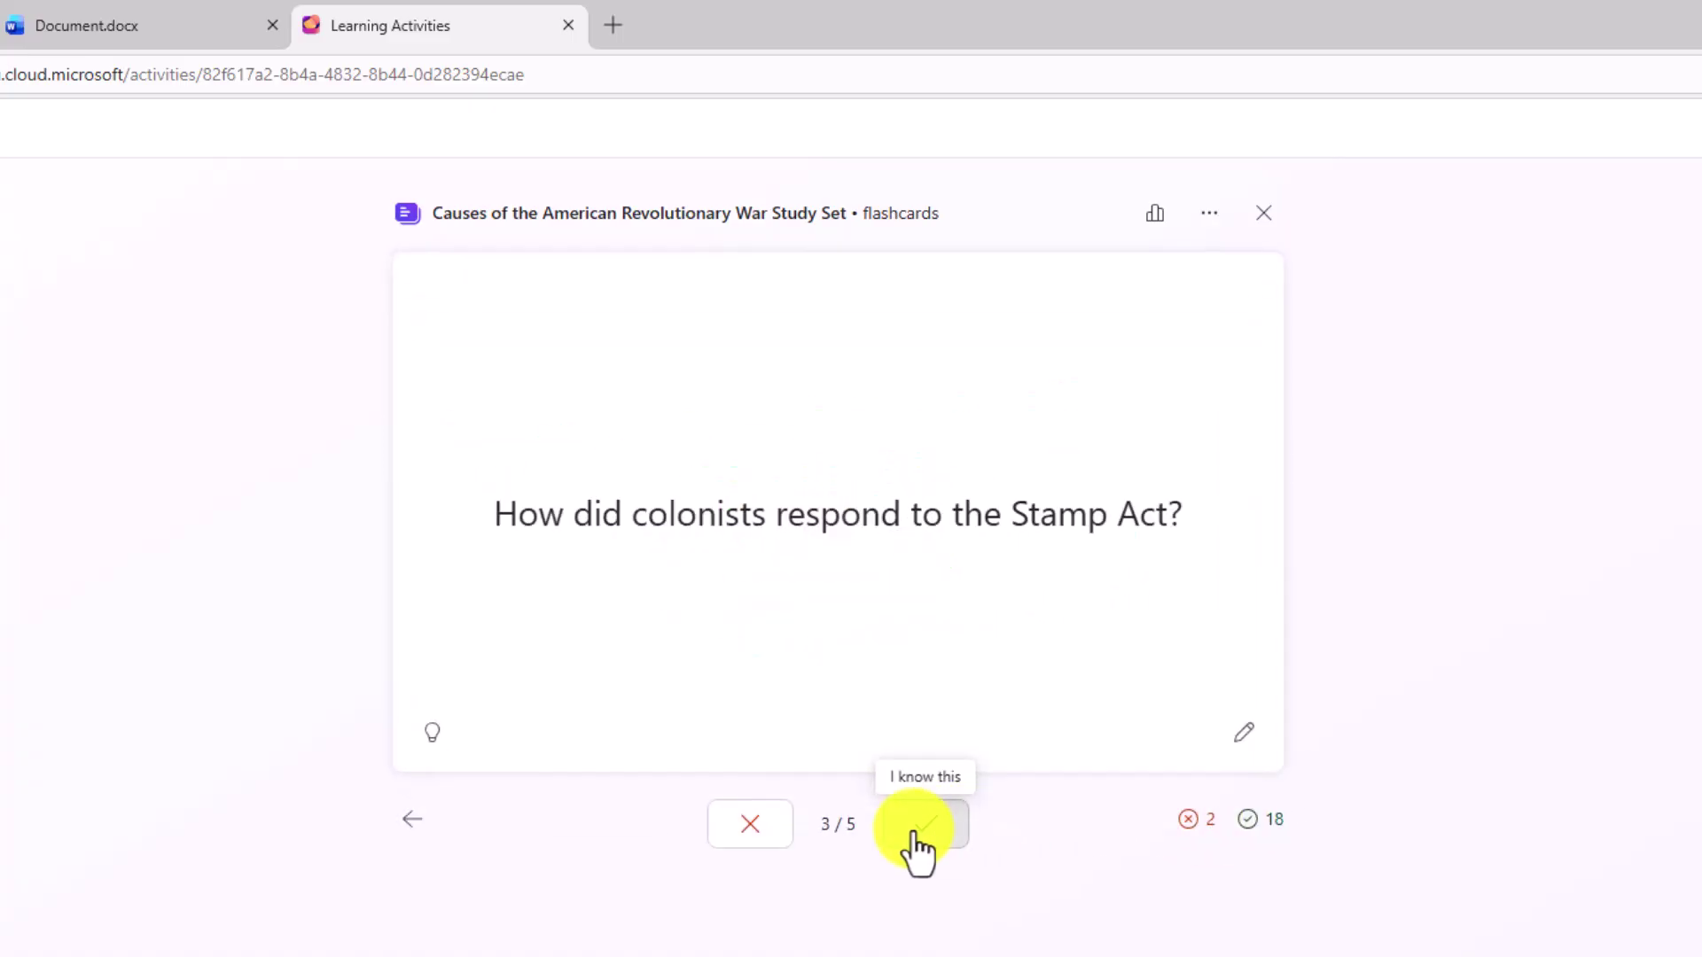
click(917, 849)
click(917, 849)
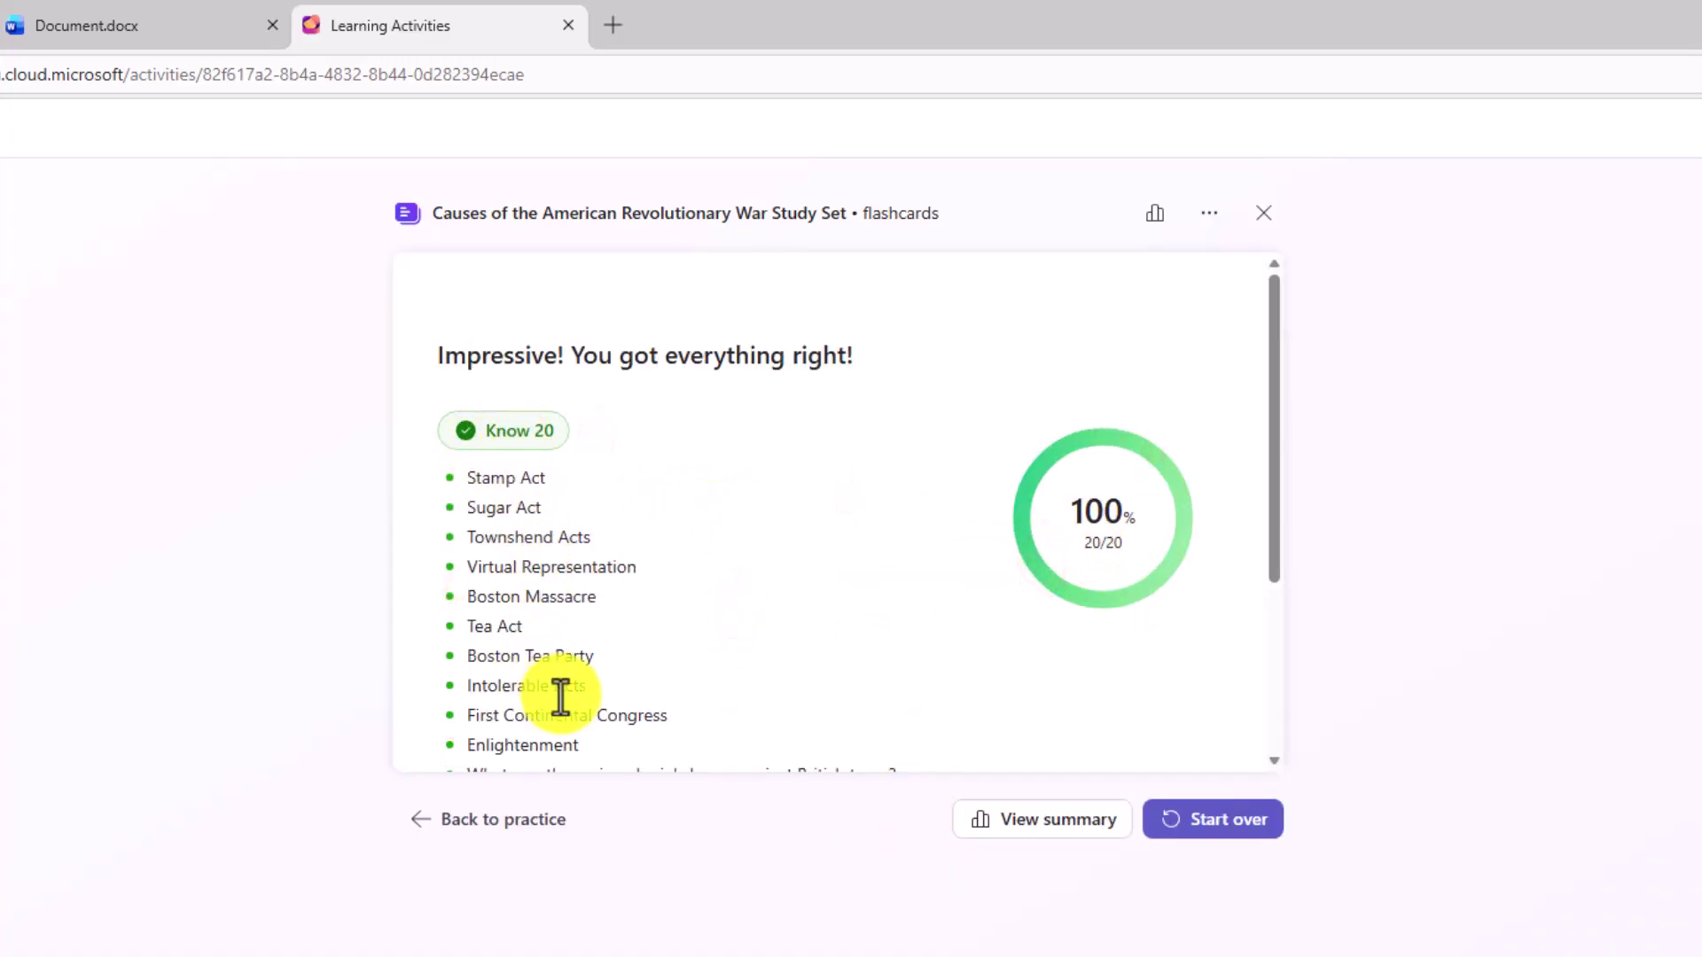
Review the study set insights showing 1 completion and 100% Know (20)
click(1032, 820)
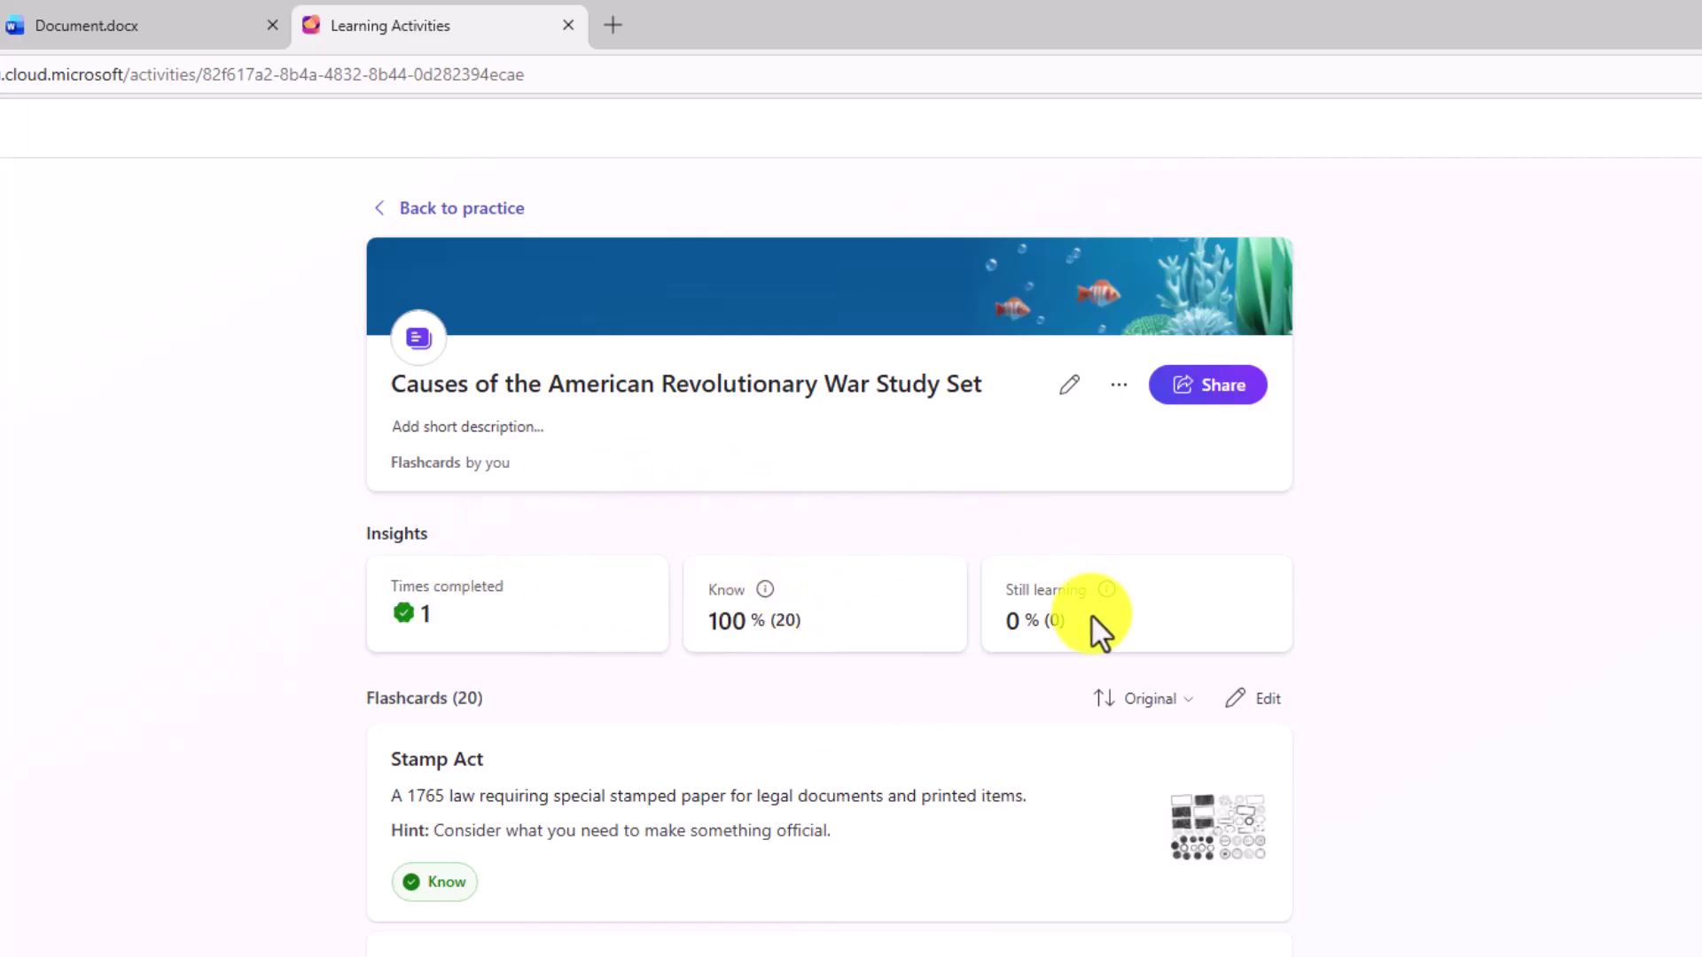
scroll(934, 775, down, 10)
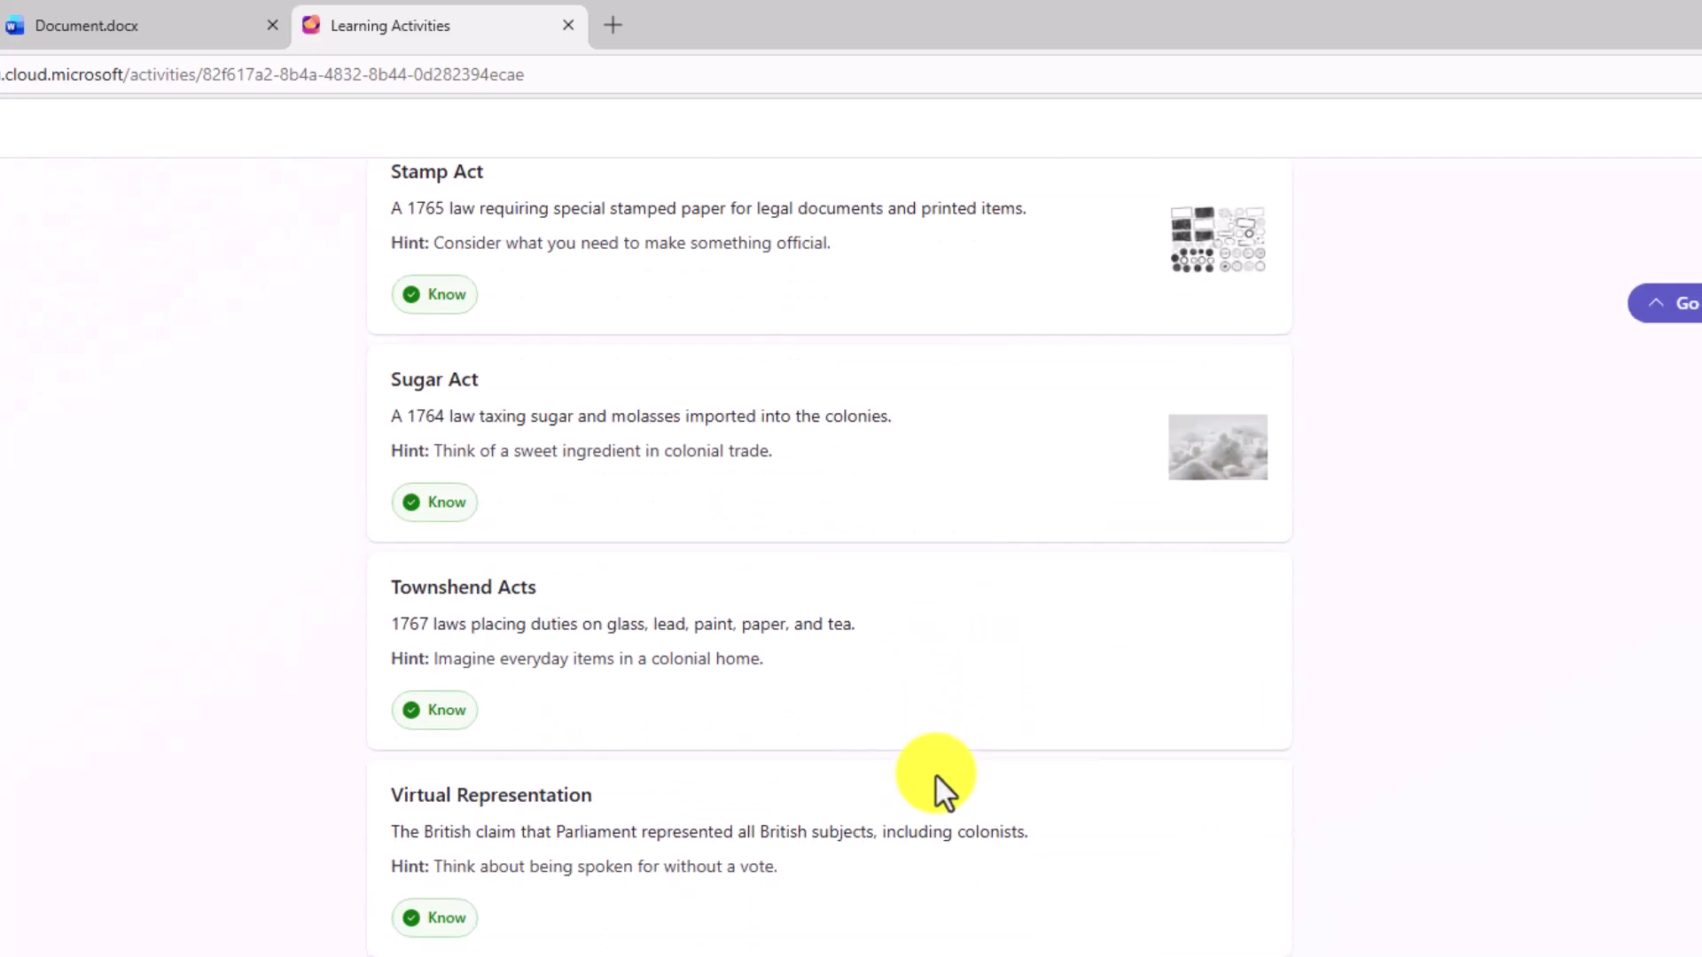
scroll(934, 774, down, 2)
scroll(934, 774, up, 15)
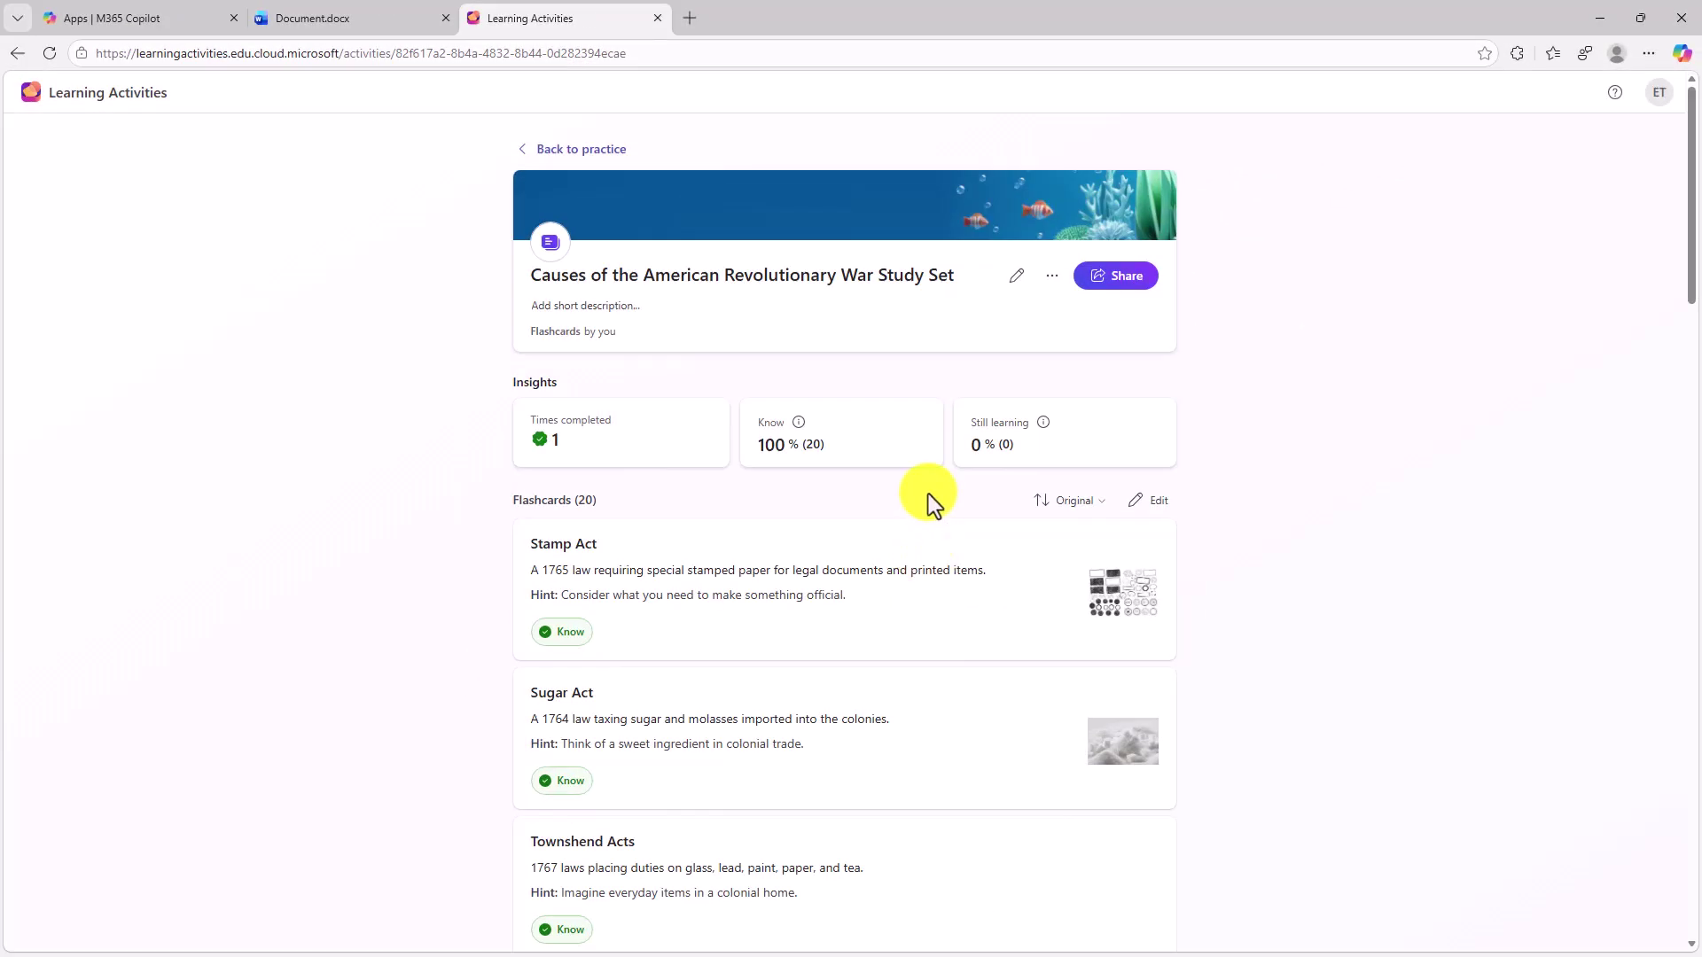
Copy the activity's share link, close the Share dialog, and return to the home page
click(1115, 282)
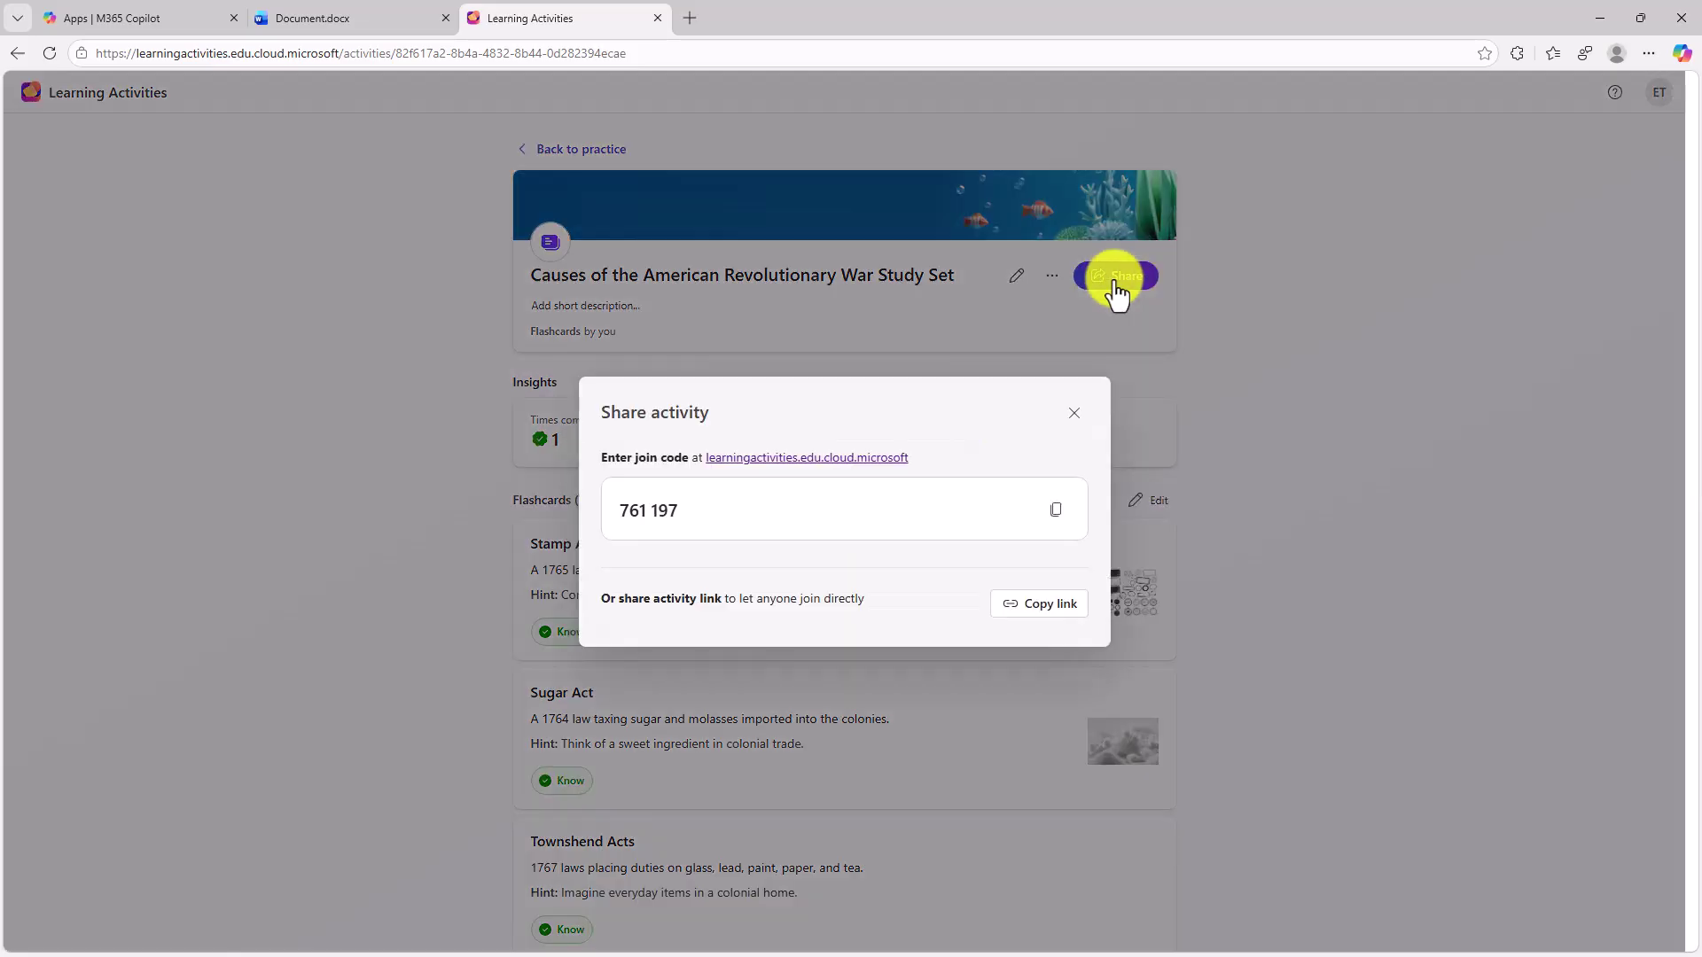
click(1049, 611)
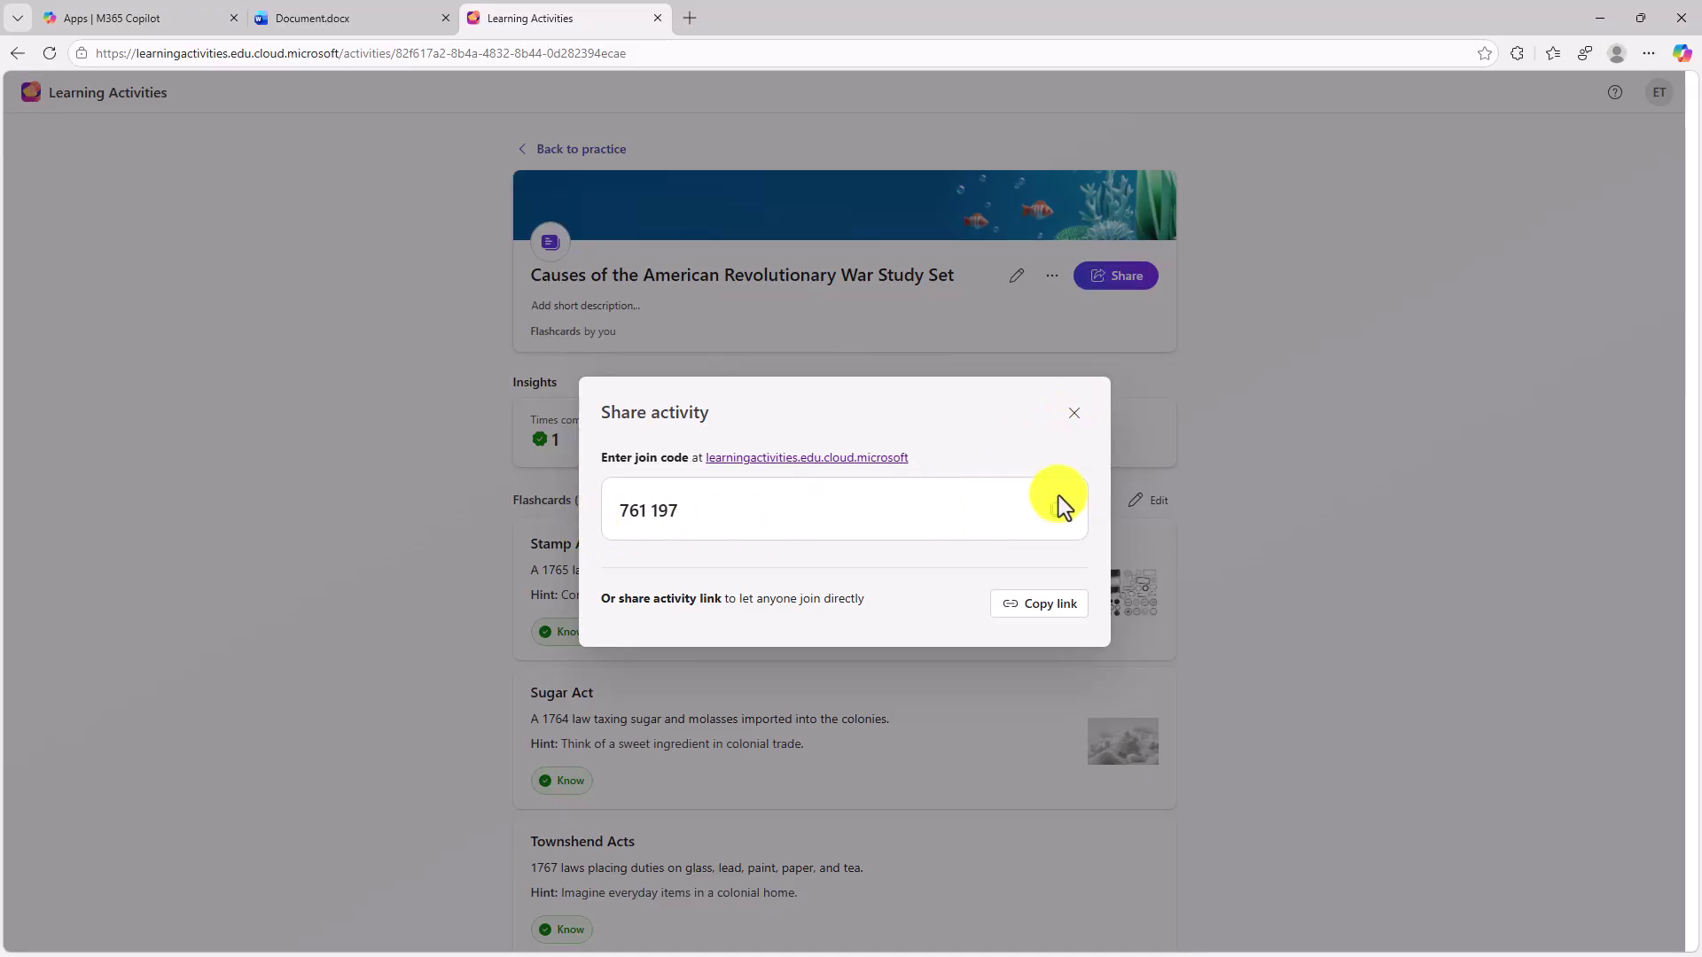
click(1073, 413)
click(104, 106)
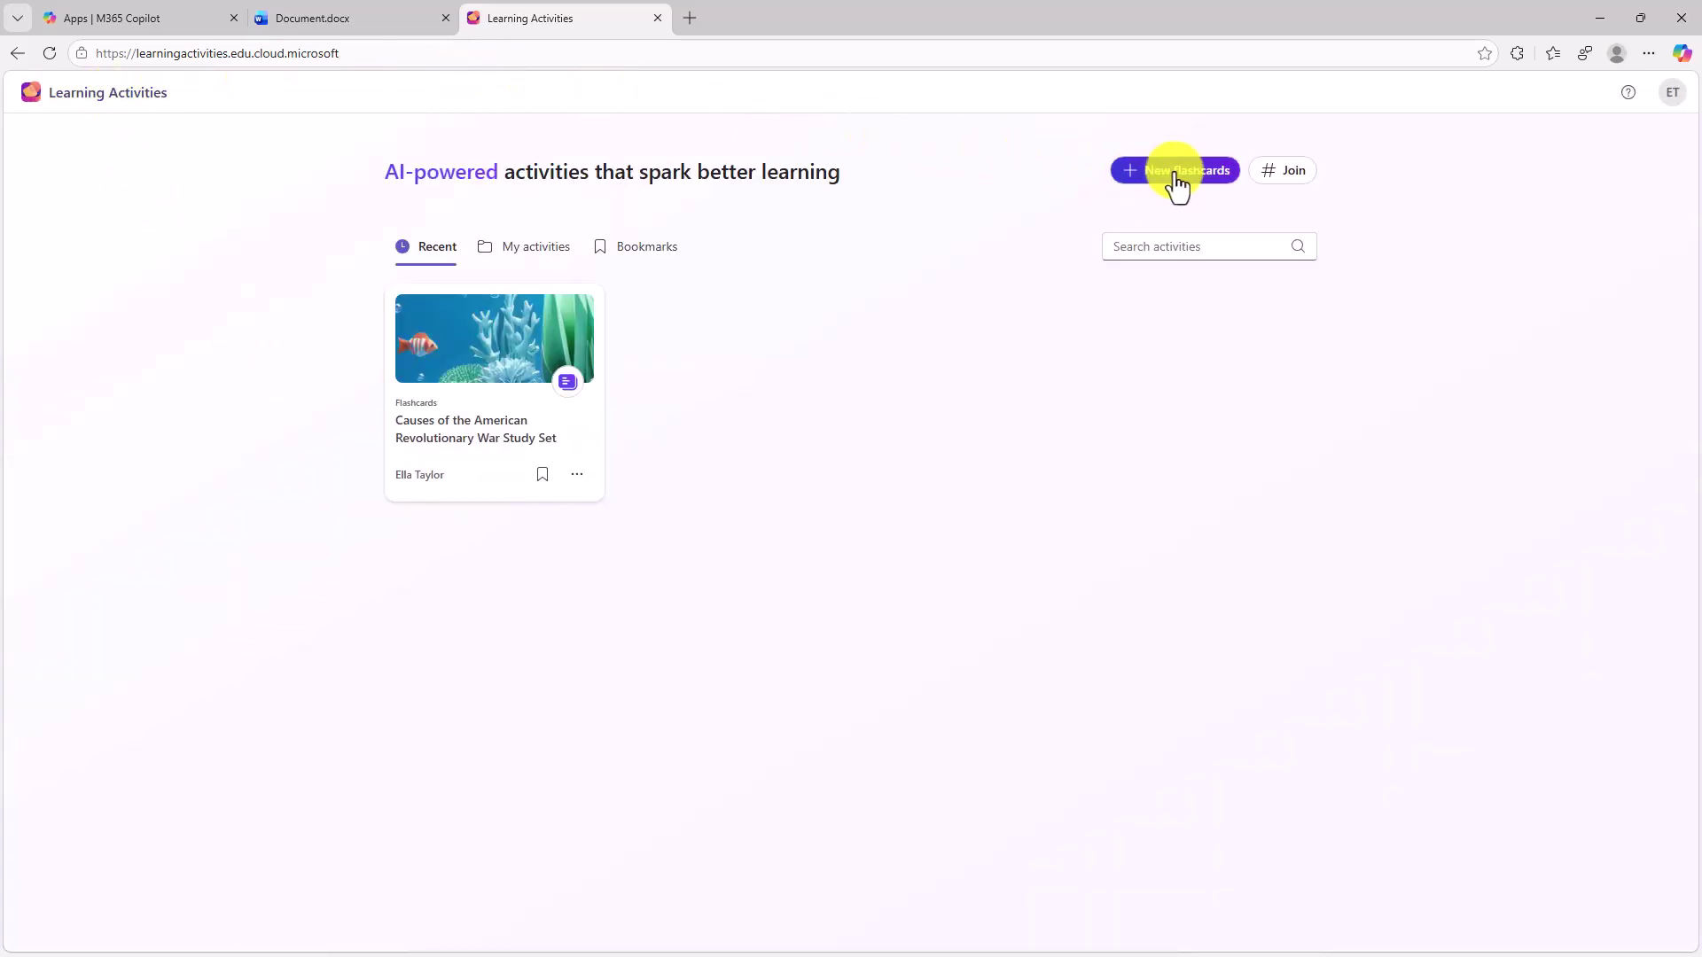
Bookmark the Revolutionary War study set in Recent, then open and dismiss its '...' menu
click(543, 476)
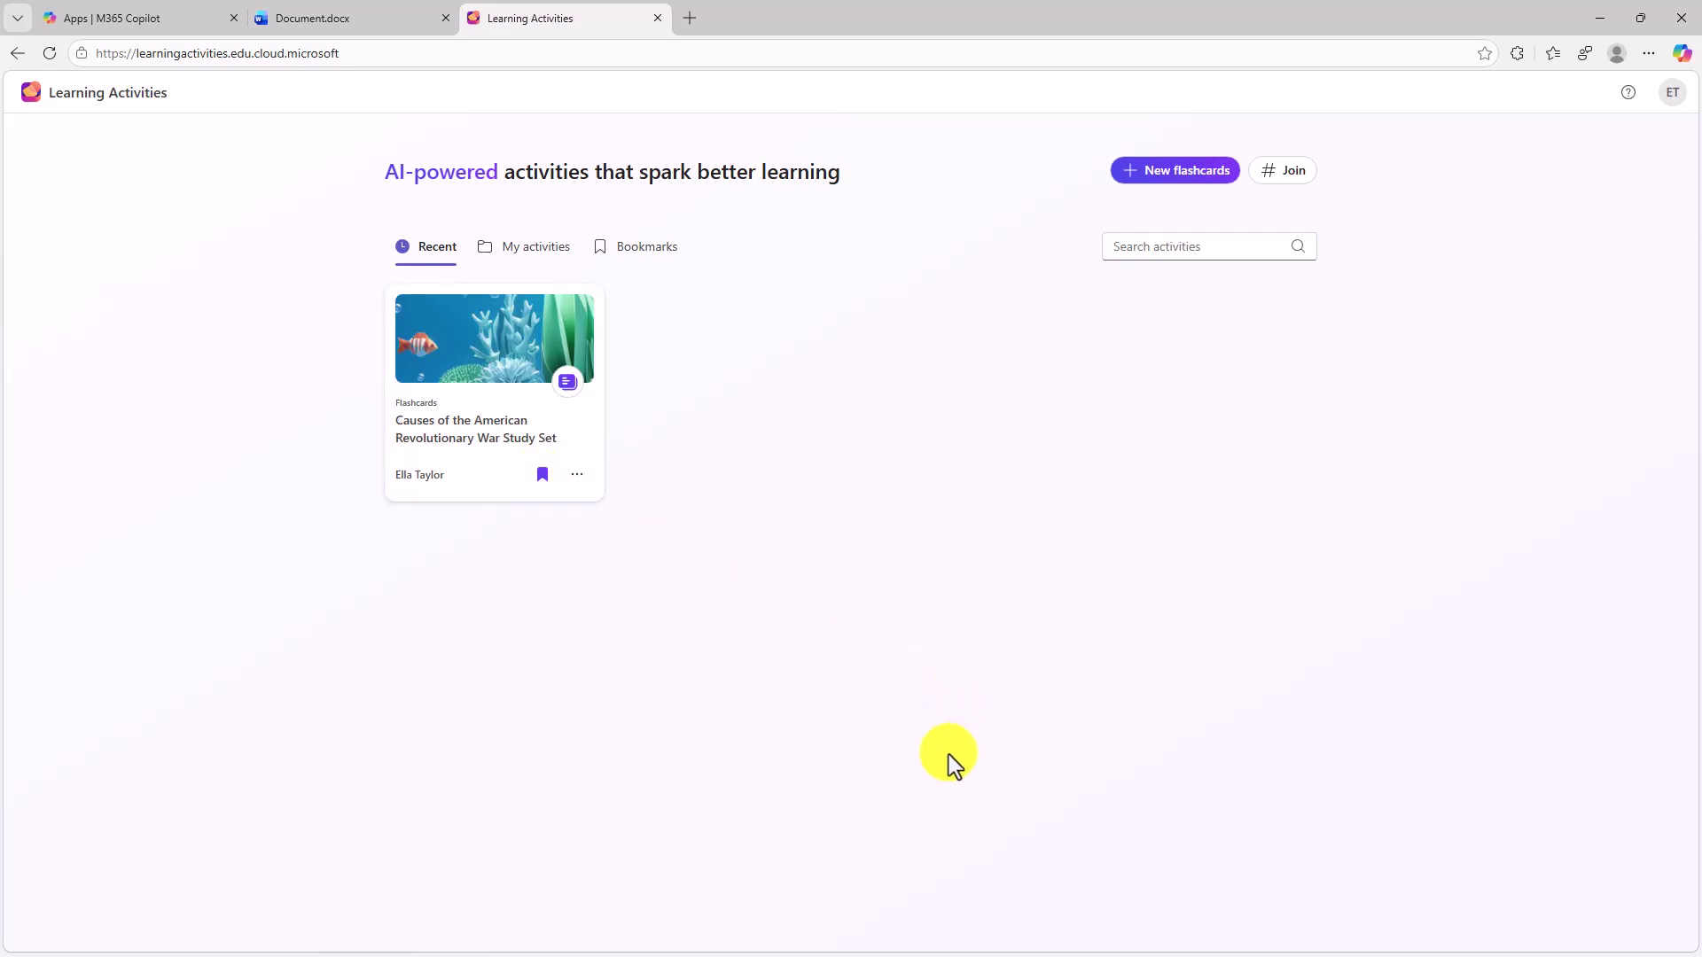
click(576, 475)
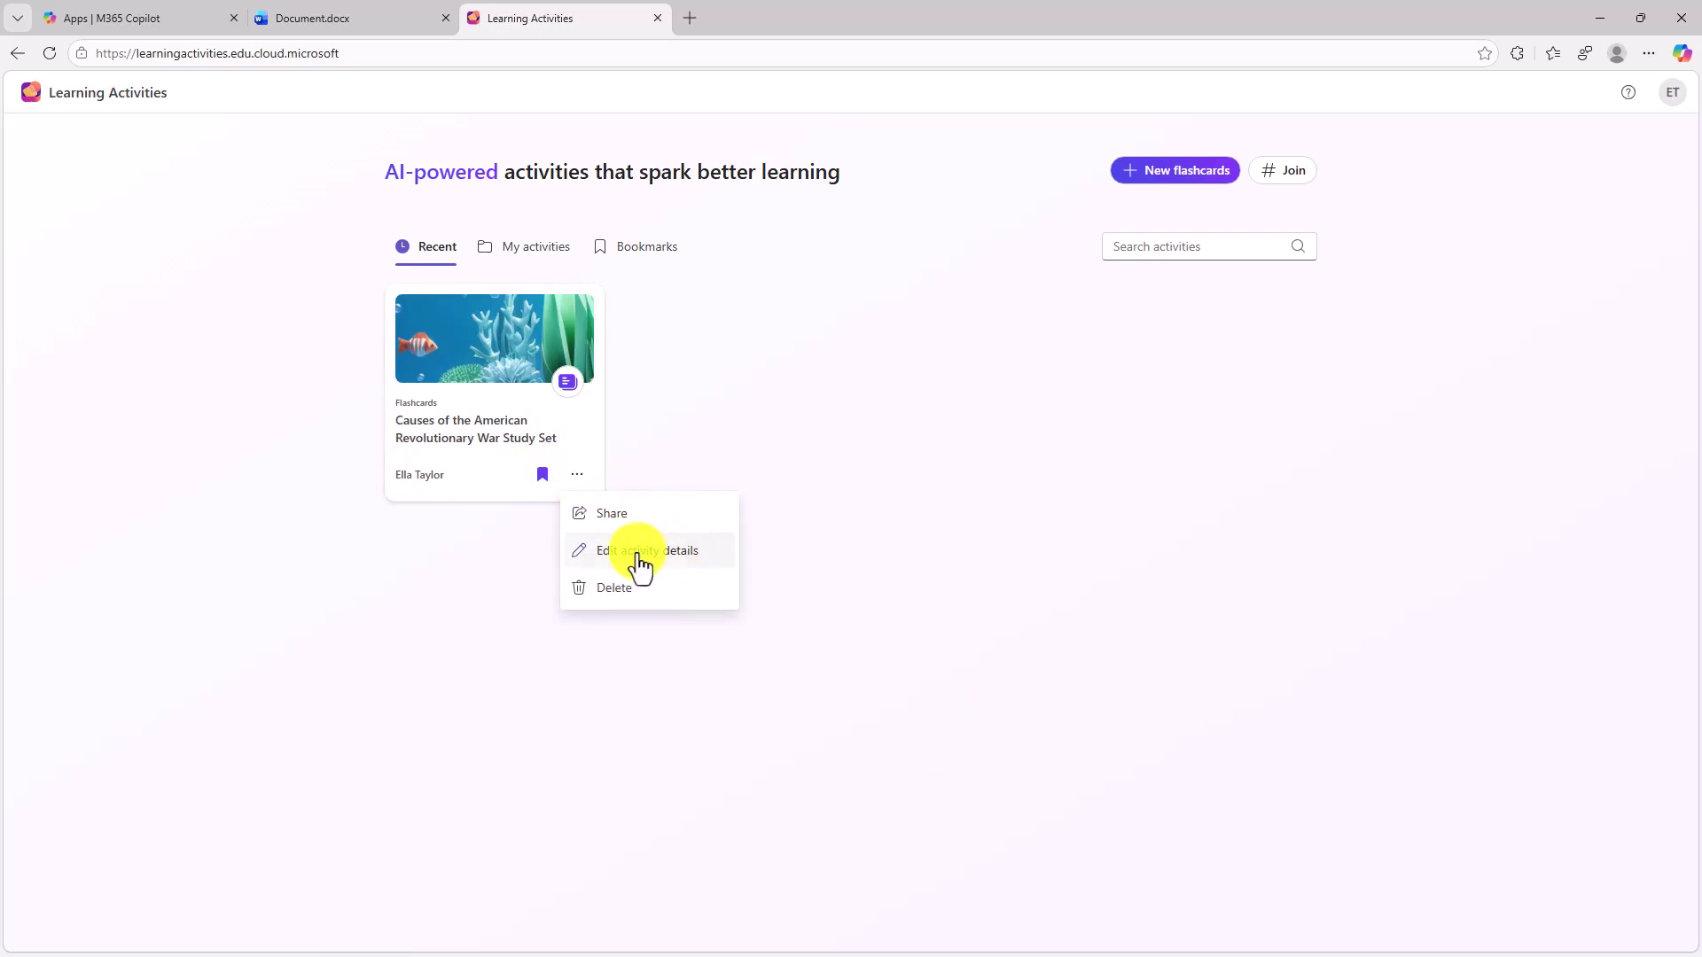
click(909, 347)
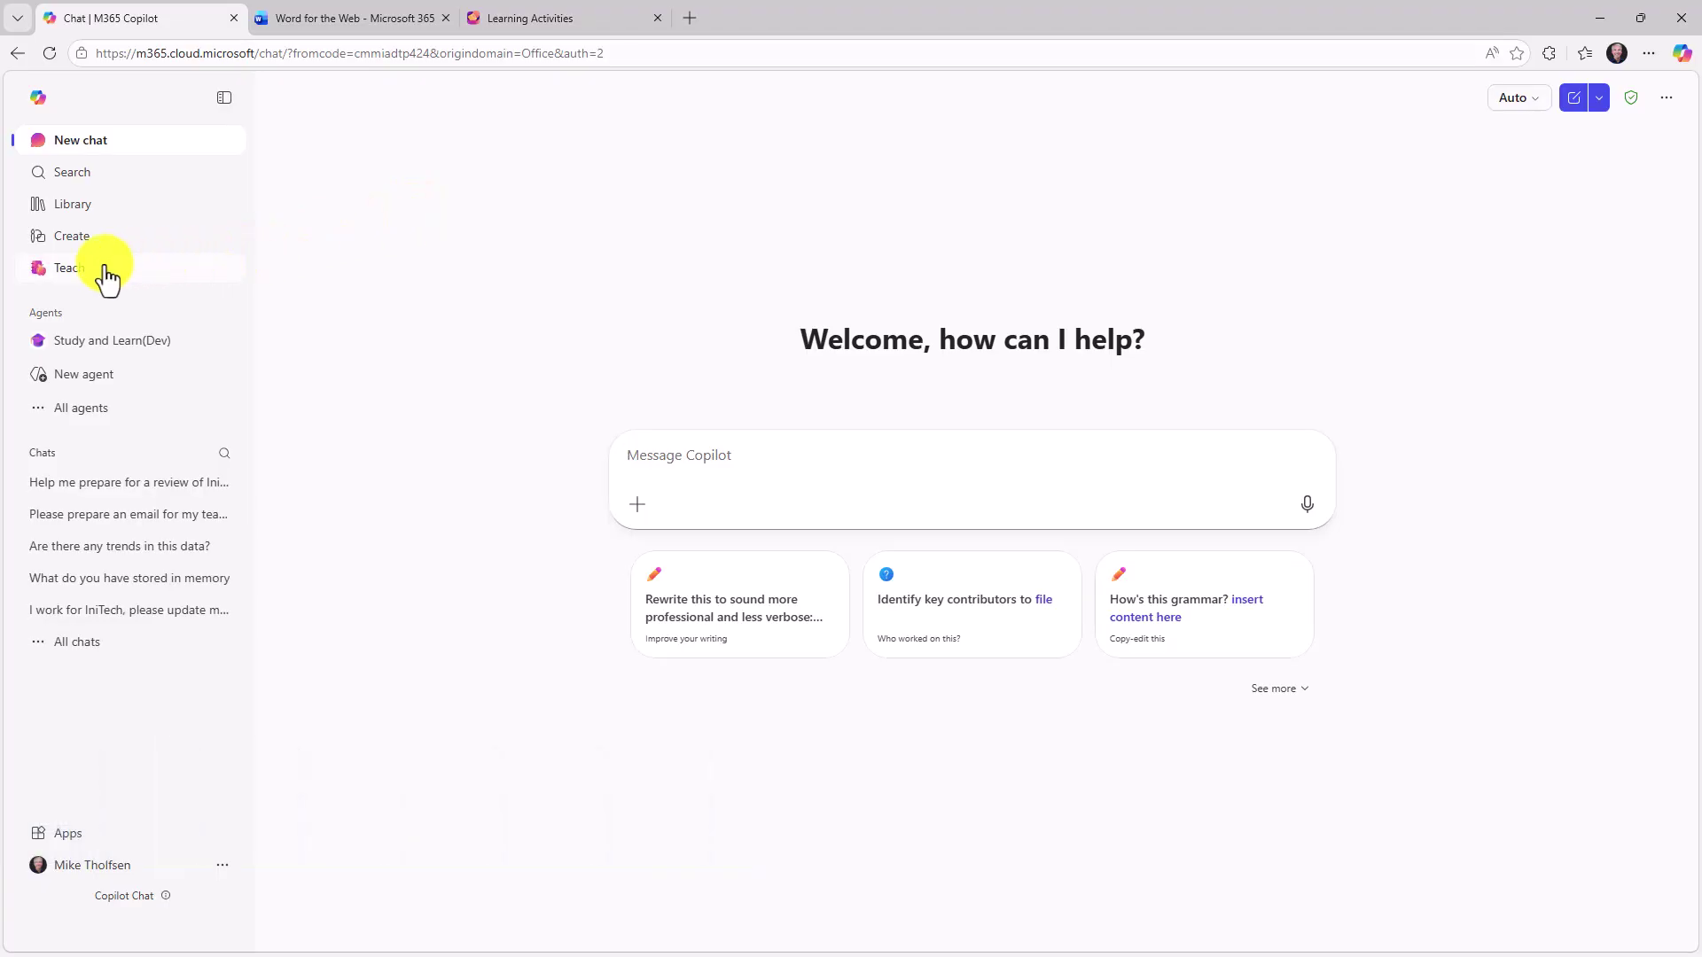
Open Copilot's Teach tools and show the Study aids & more category
click(55, 269)
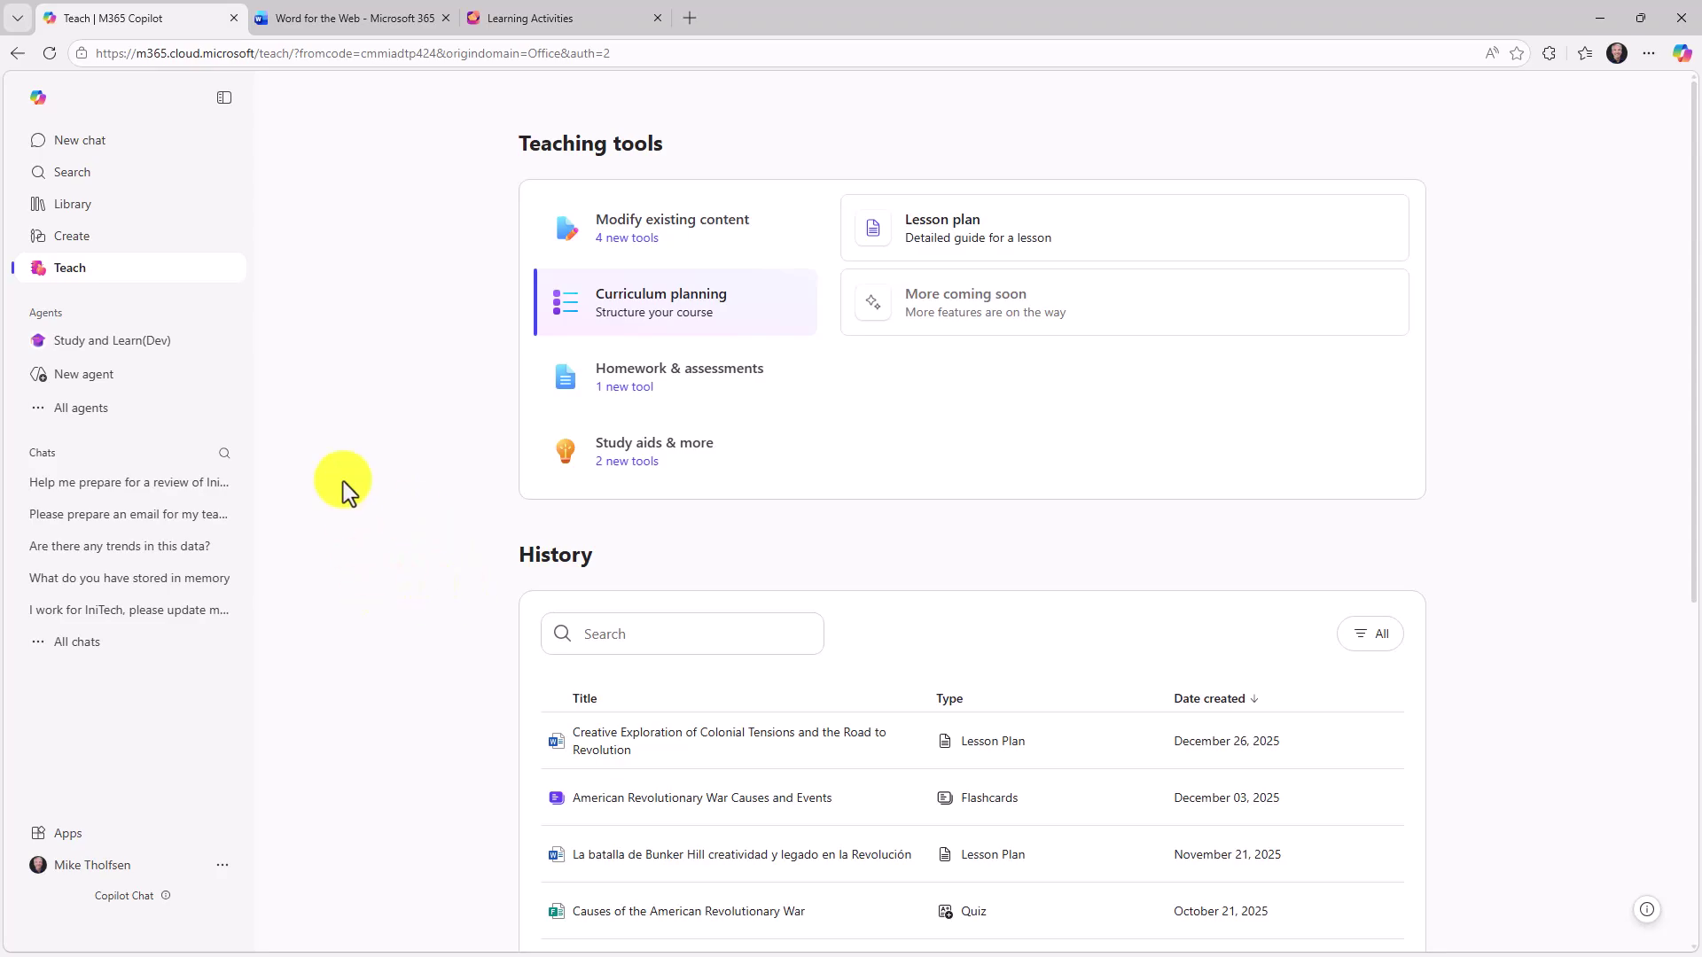
click(694, 453)
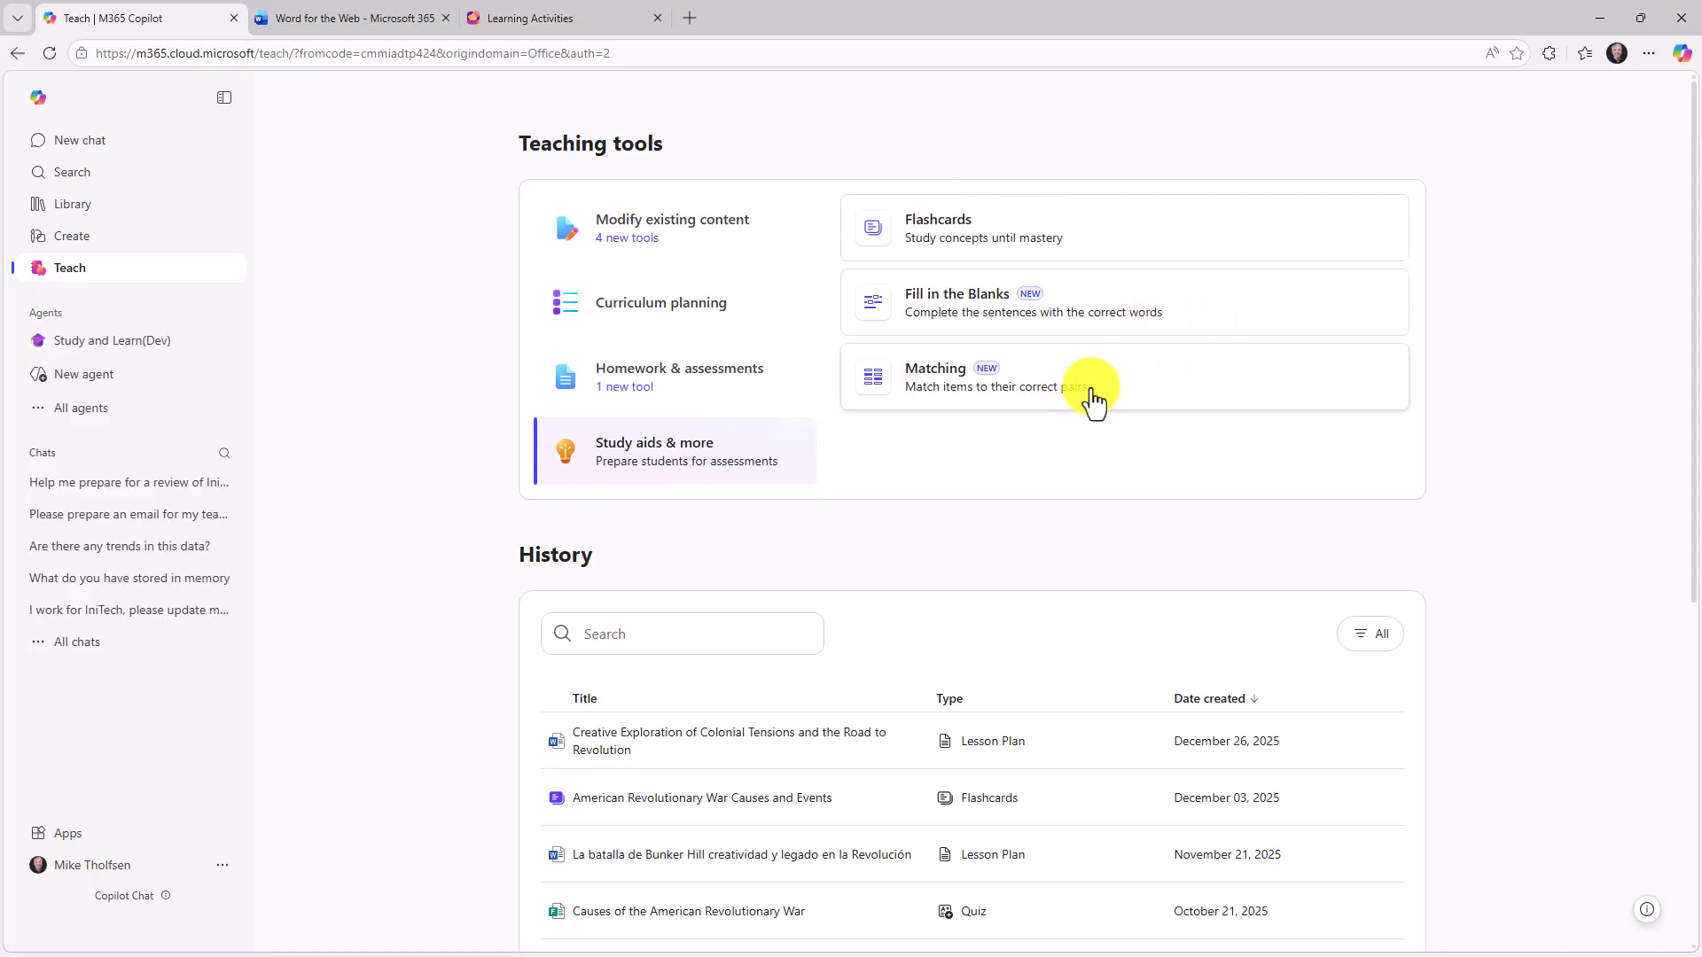
Generate Revolutionary War Key Concepts flashcards from pasted lesson notes, save, and view them in Learning Activities
click(974, 237)
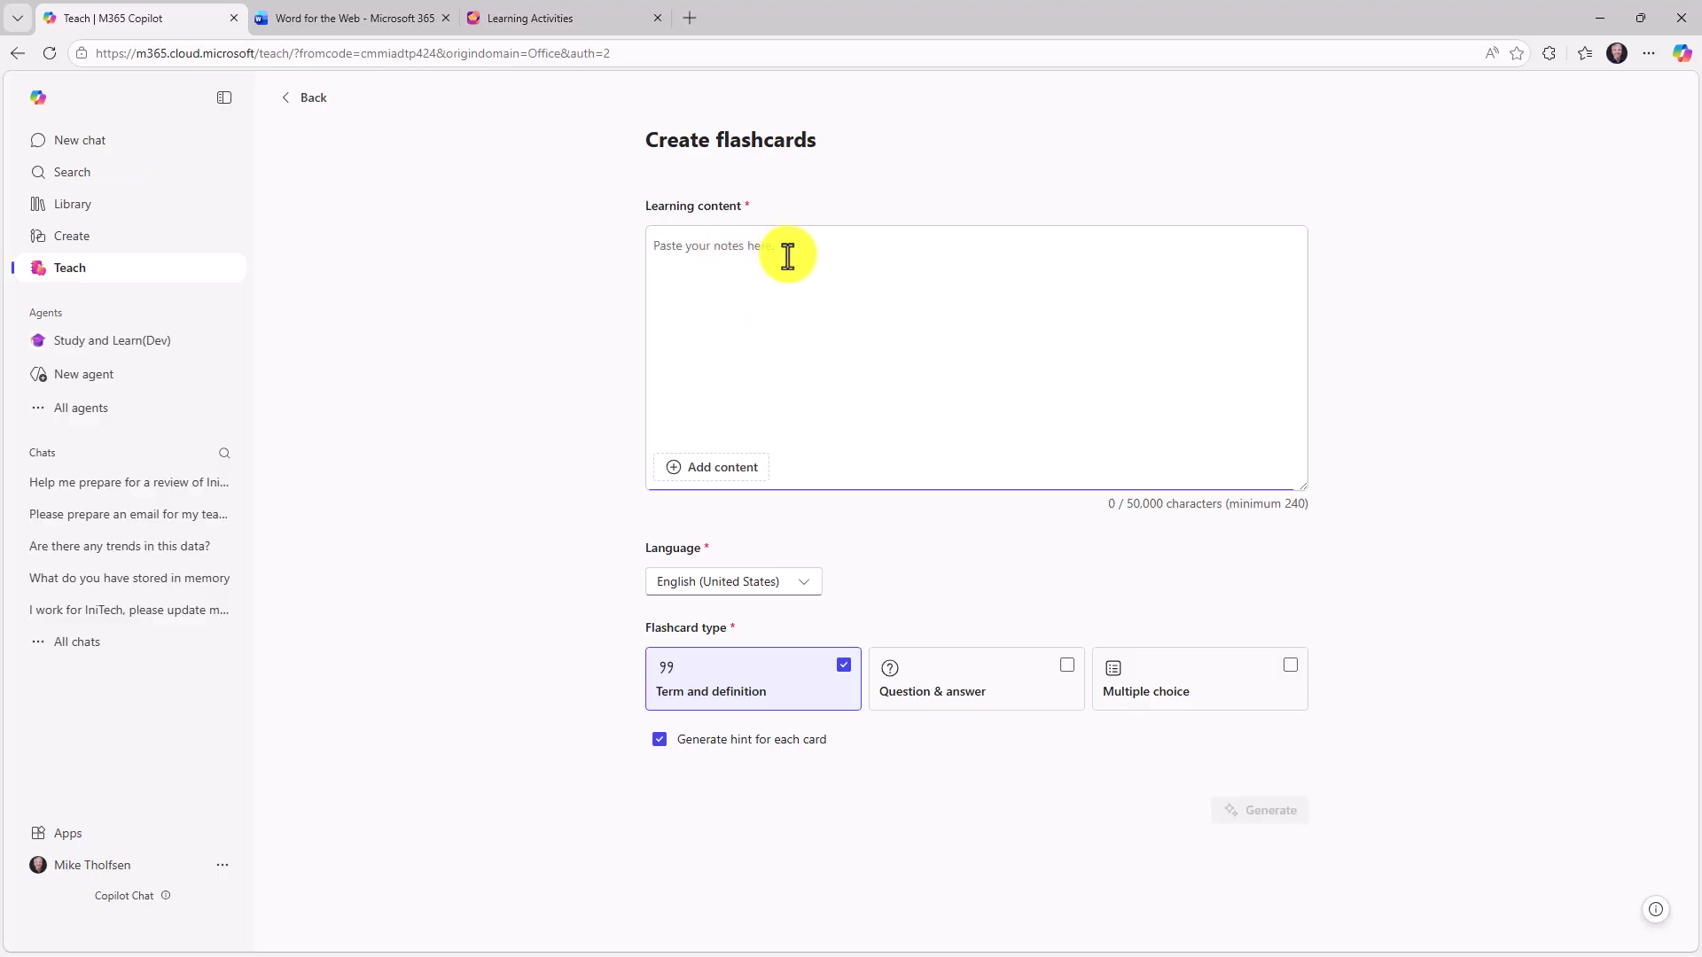
key(ctrl+v)
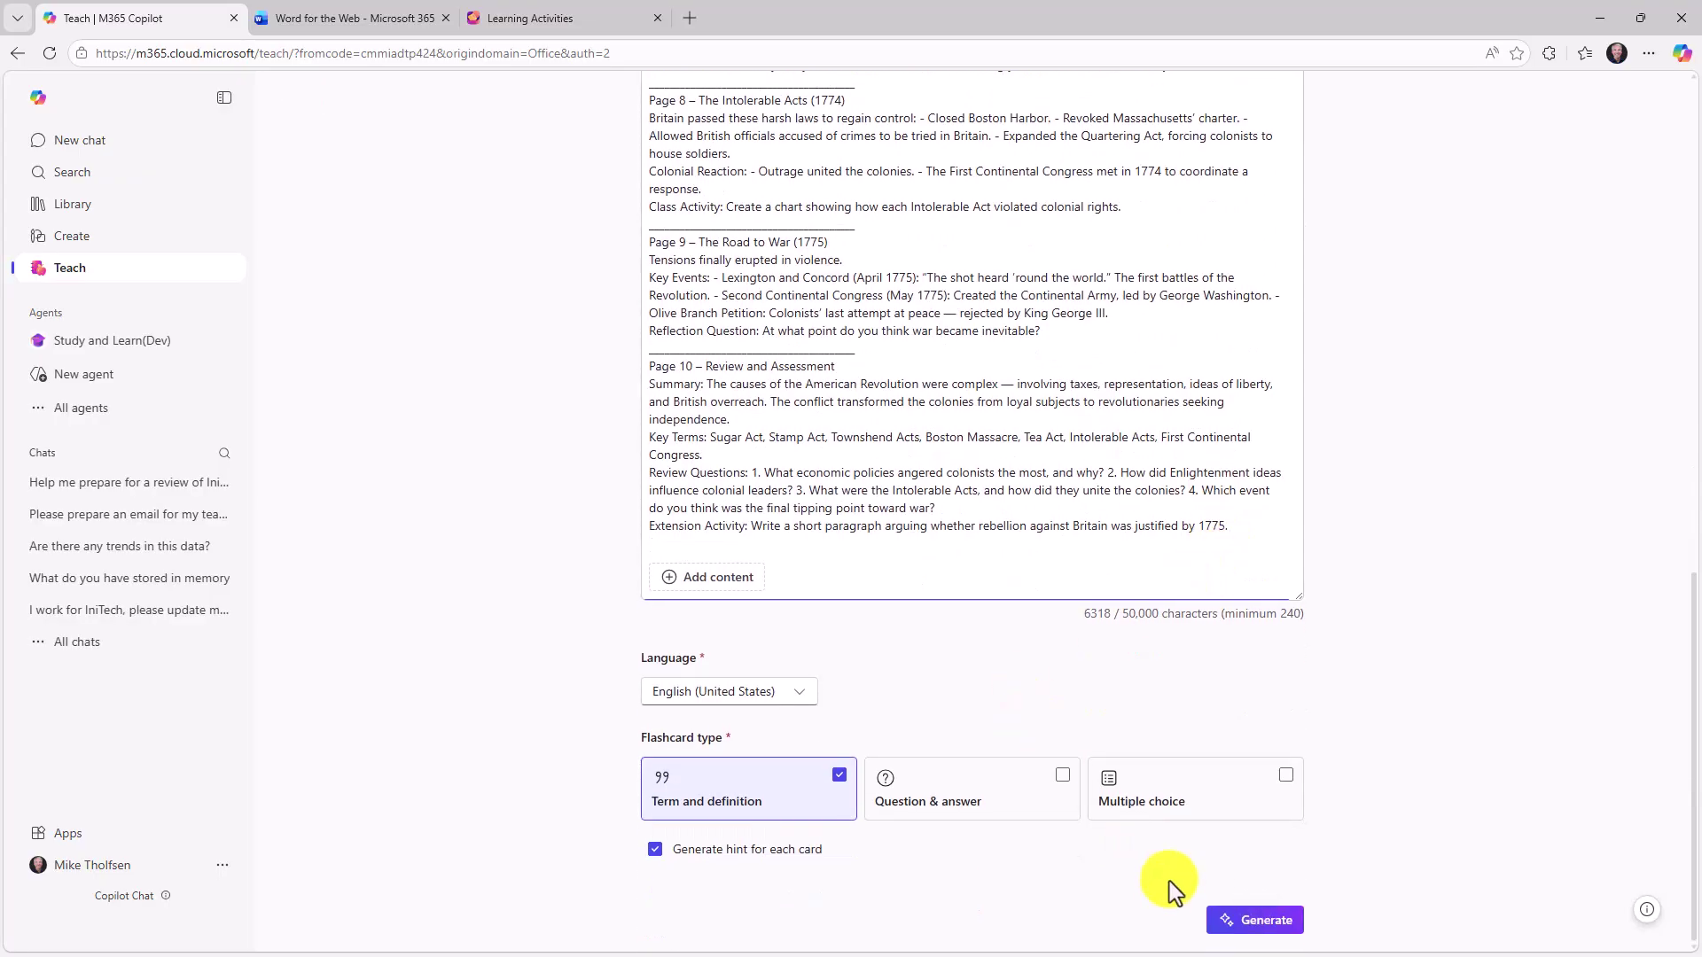
click(1253, 922)
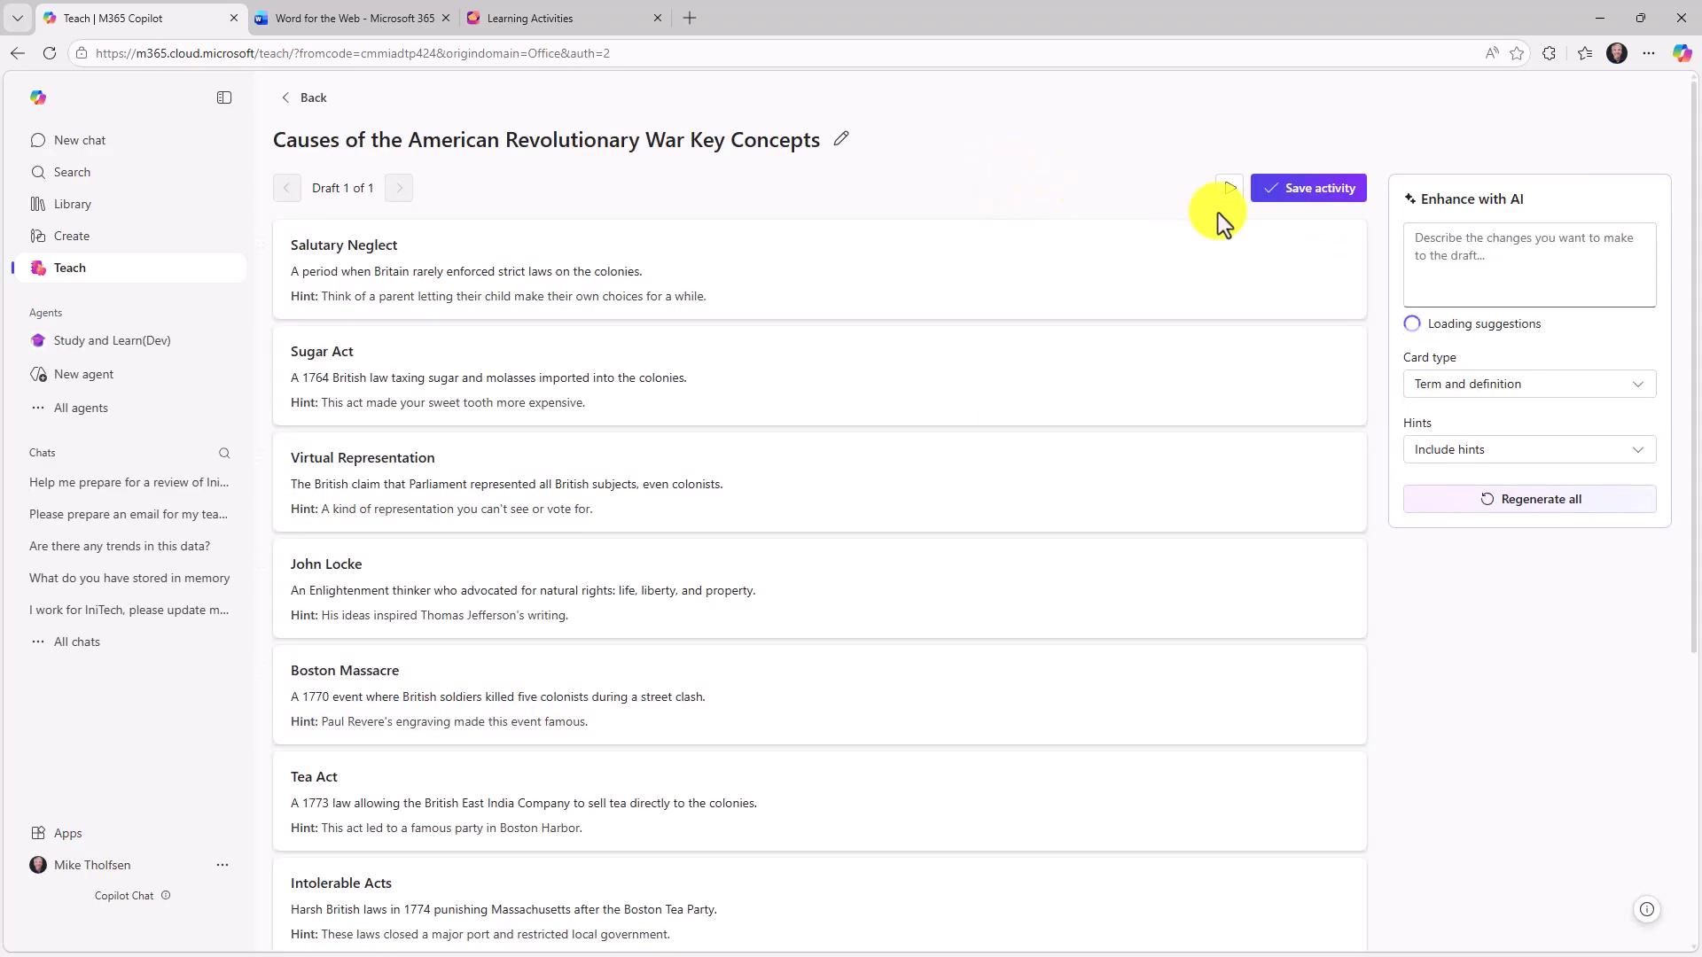
click(1308, 197)
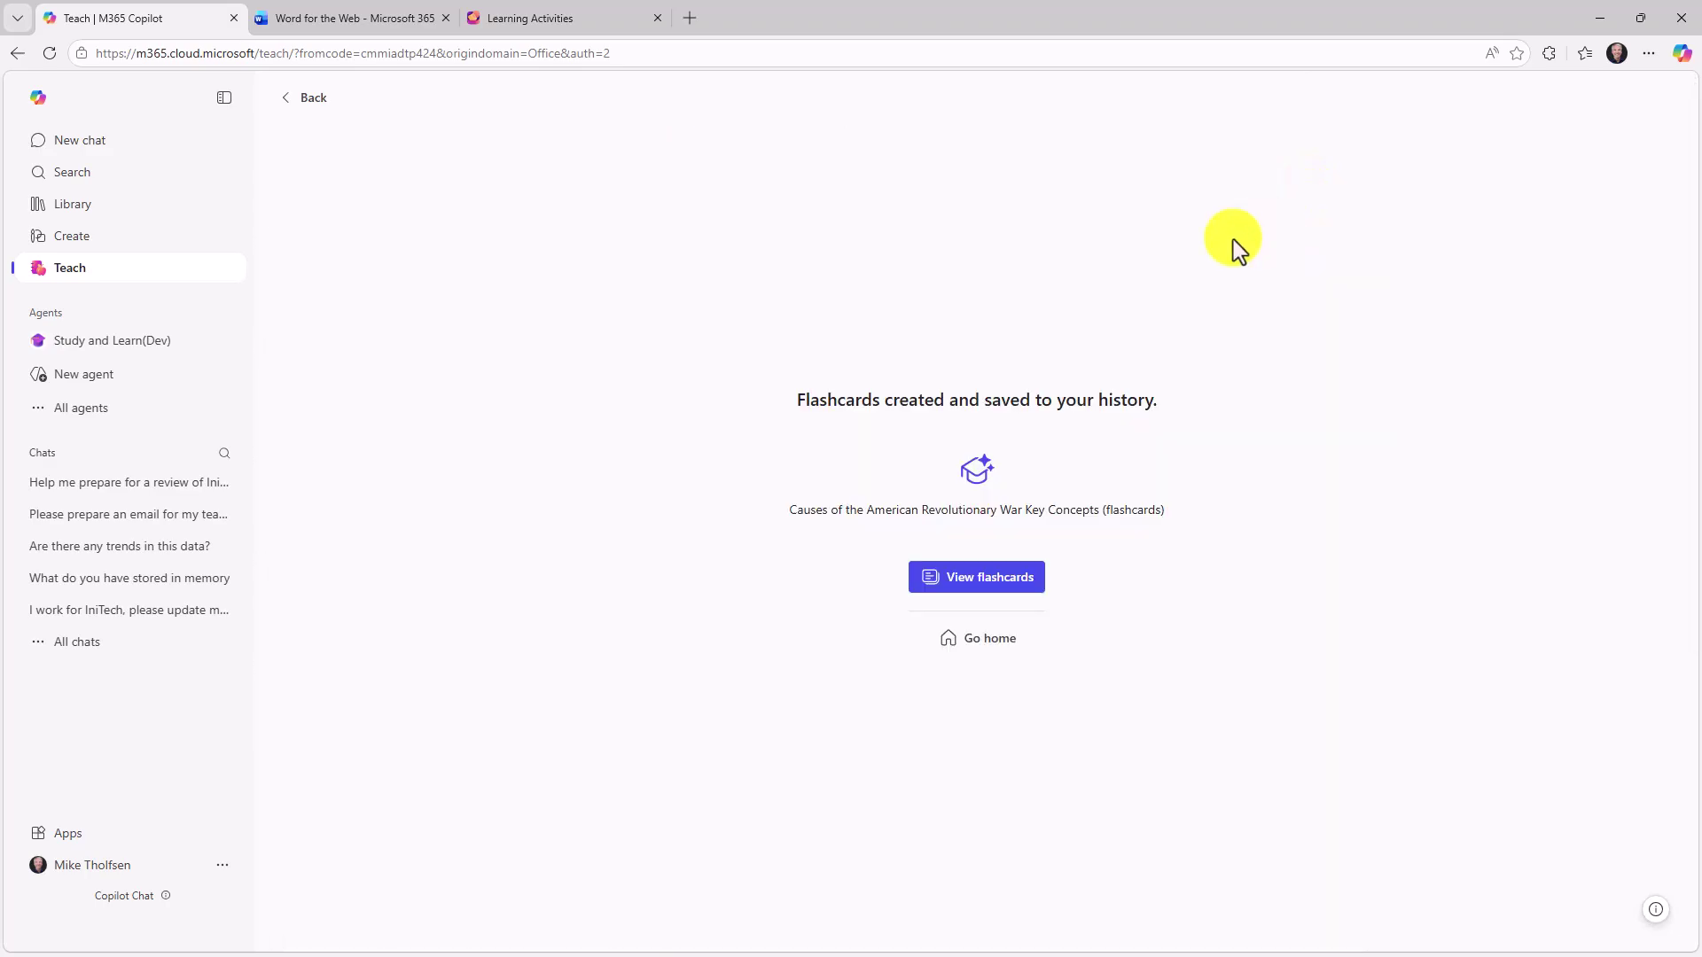
click(989, 593)
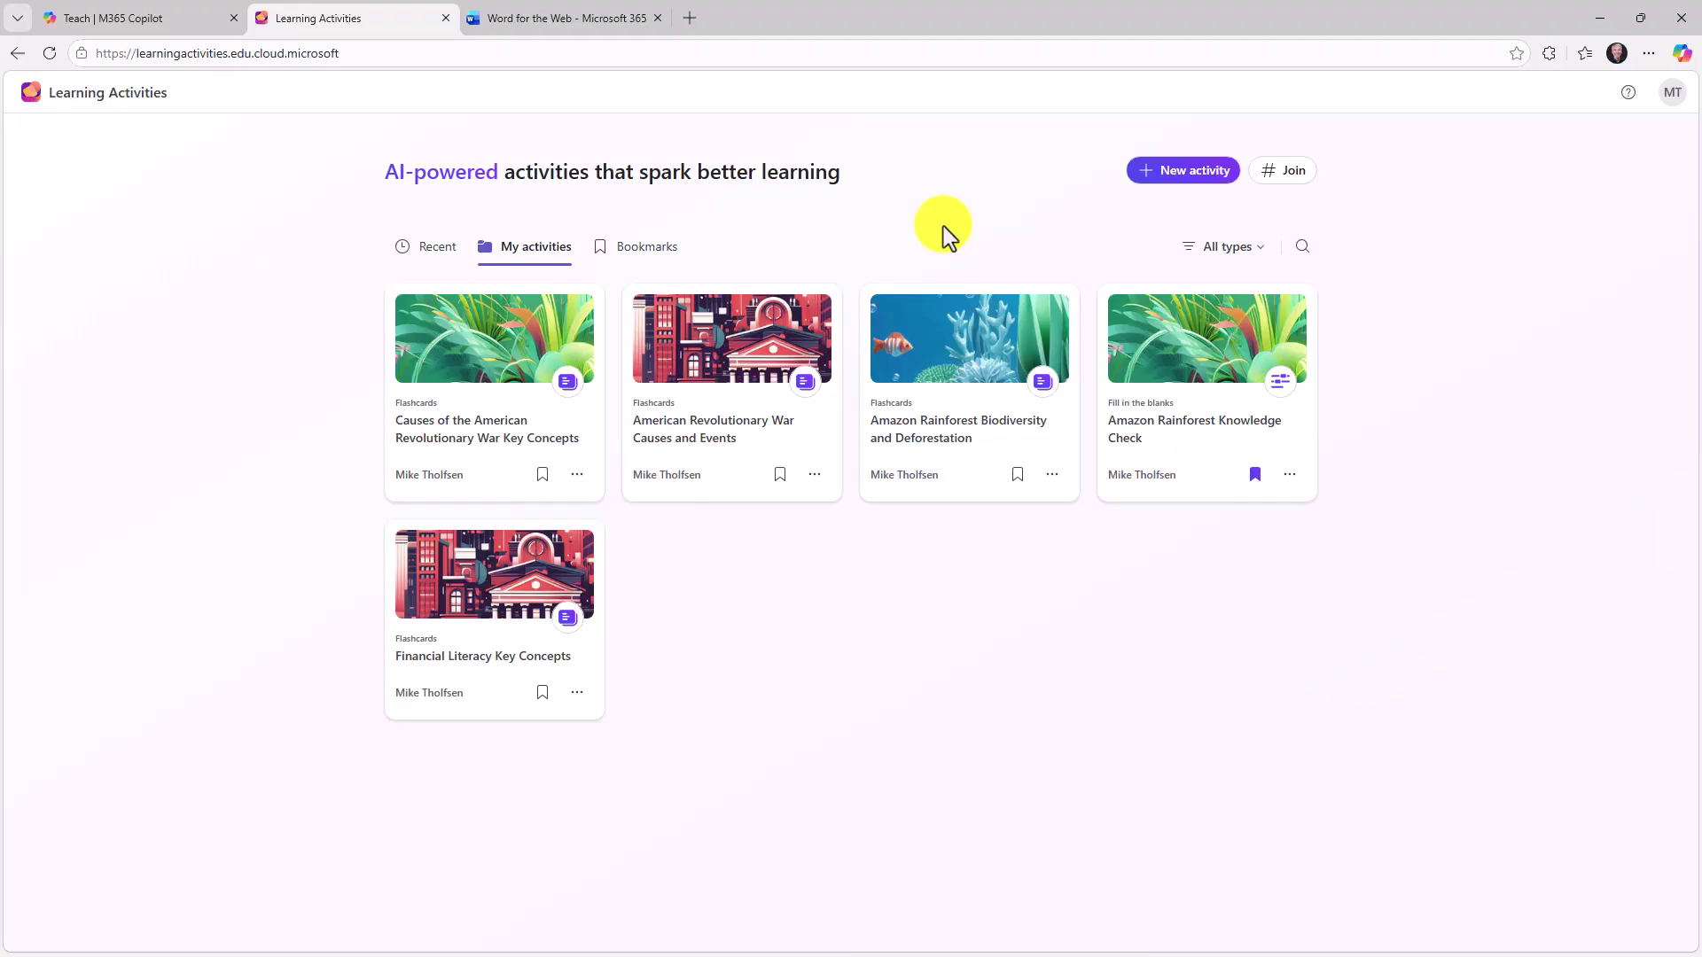
Copy the join code for the American Revolutionary War Causes and Events activity, then close sharing
click(729, 342)
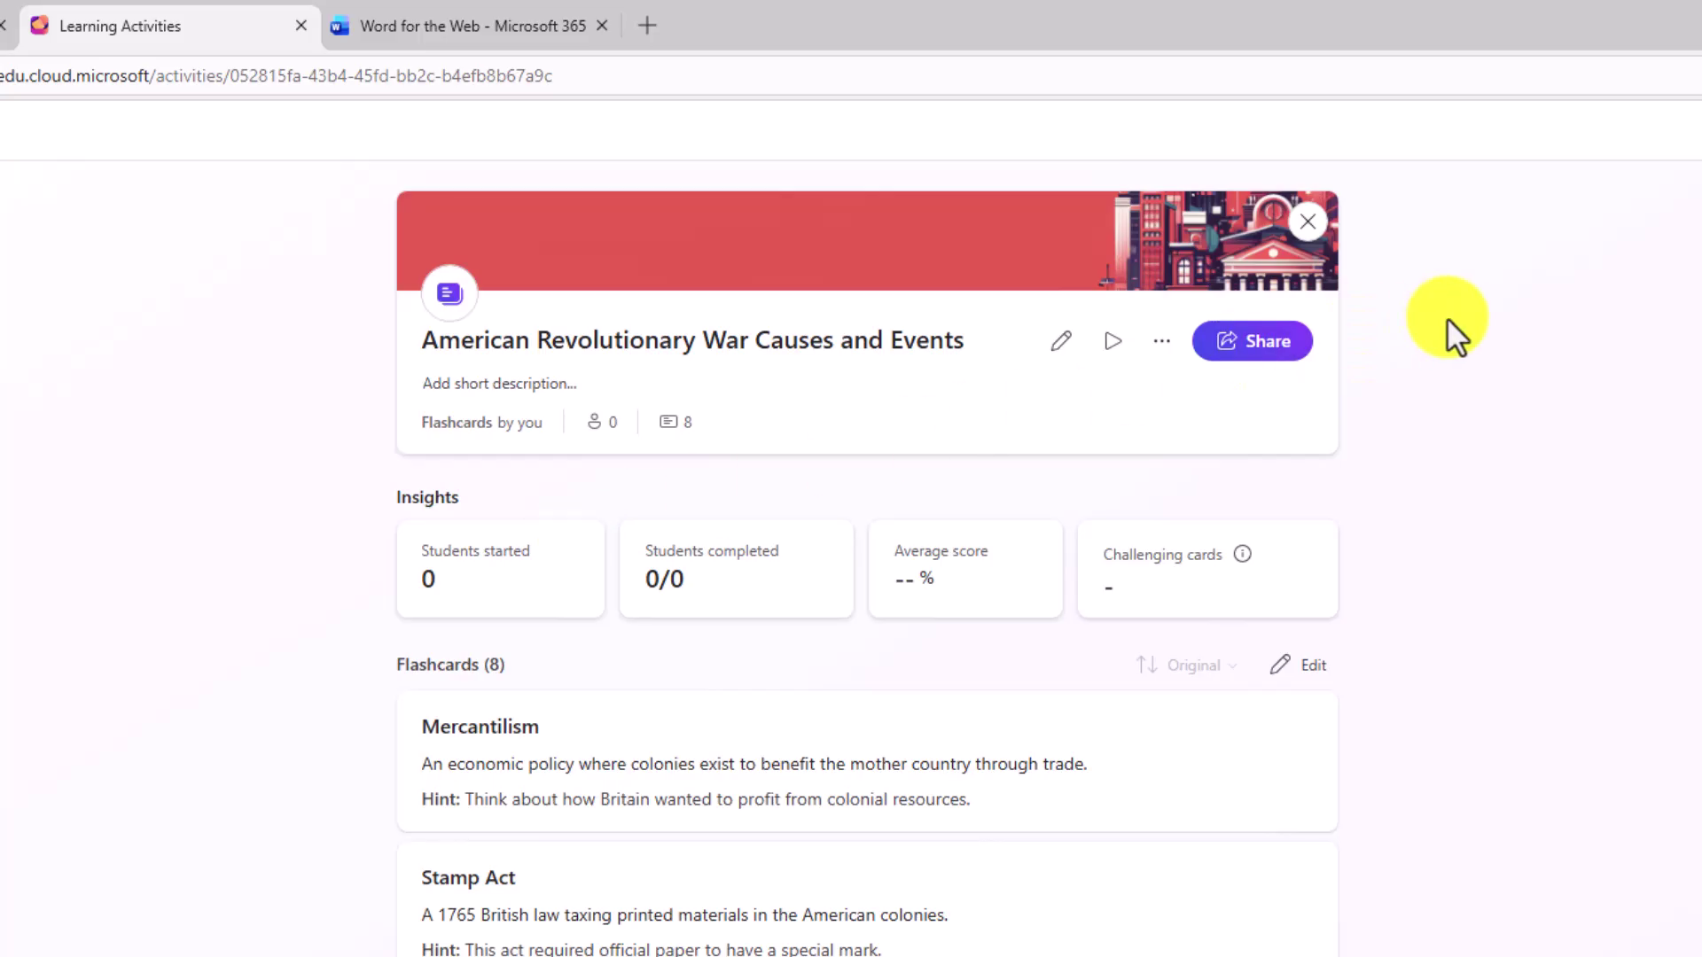
click(1245, 356)
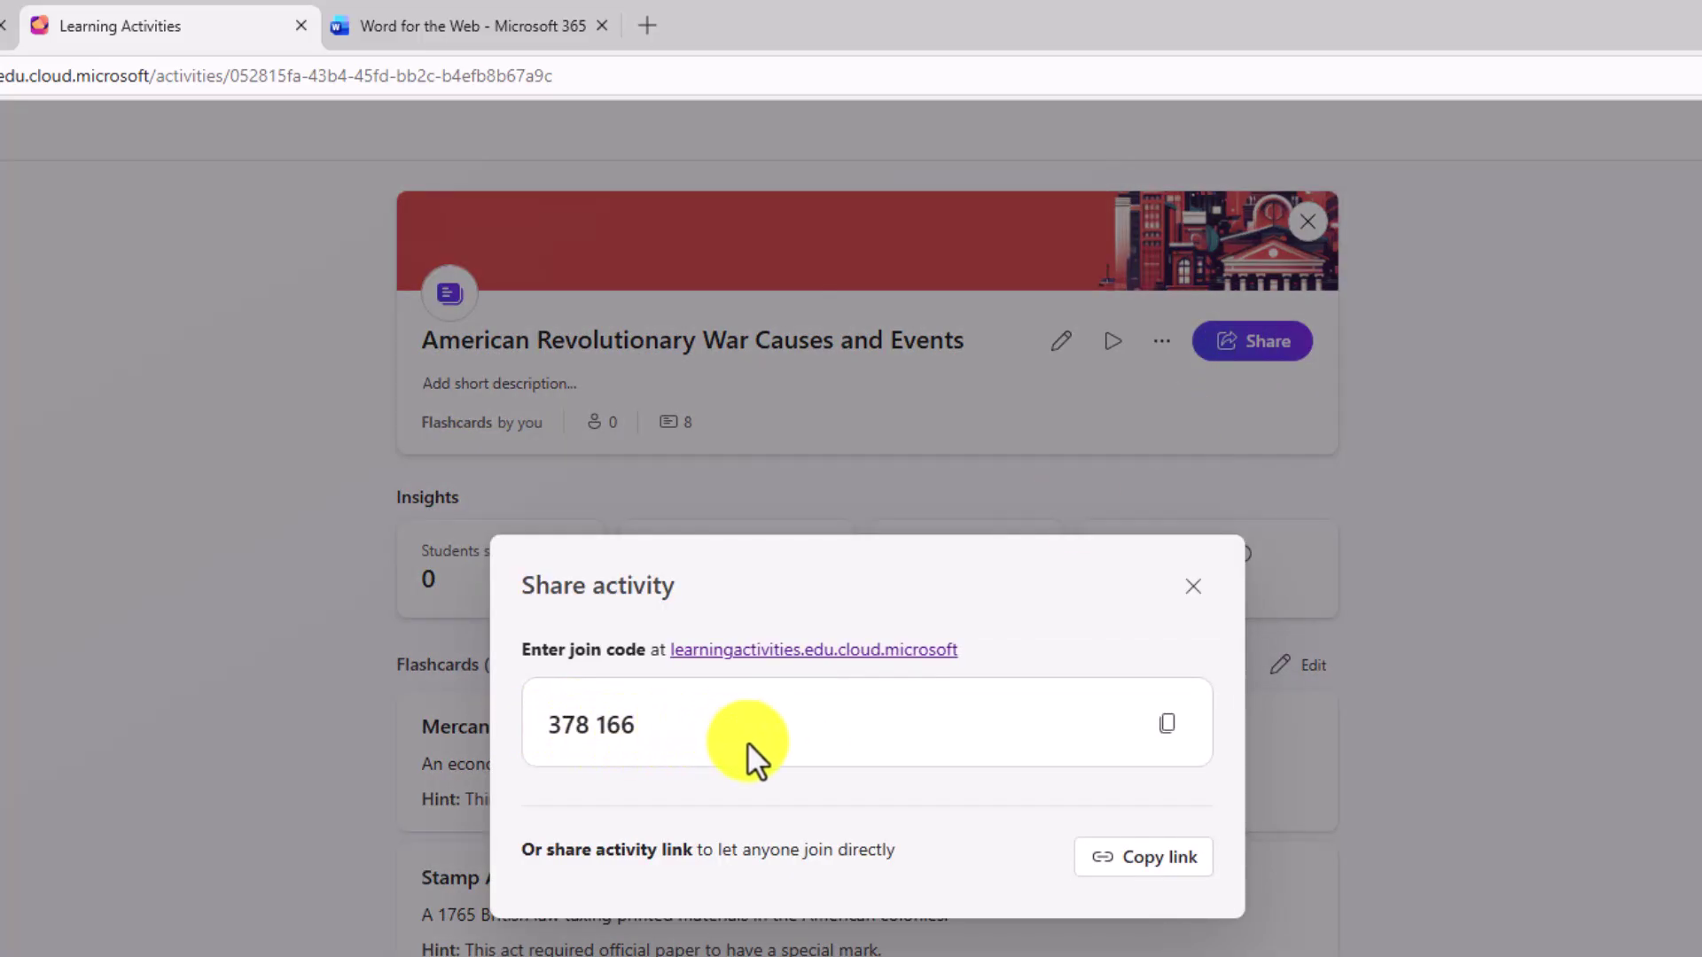
click(1166, 723)
click(1198, 590)
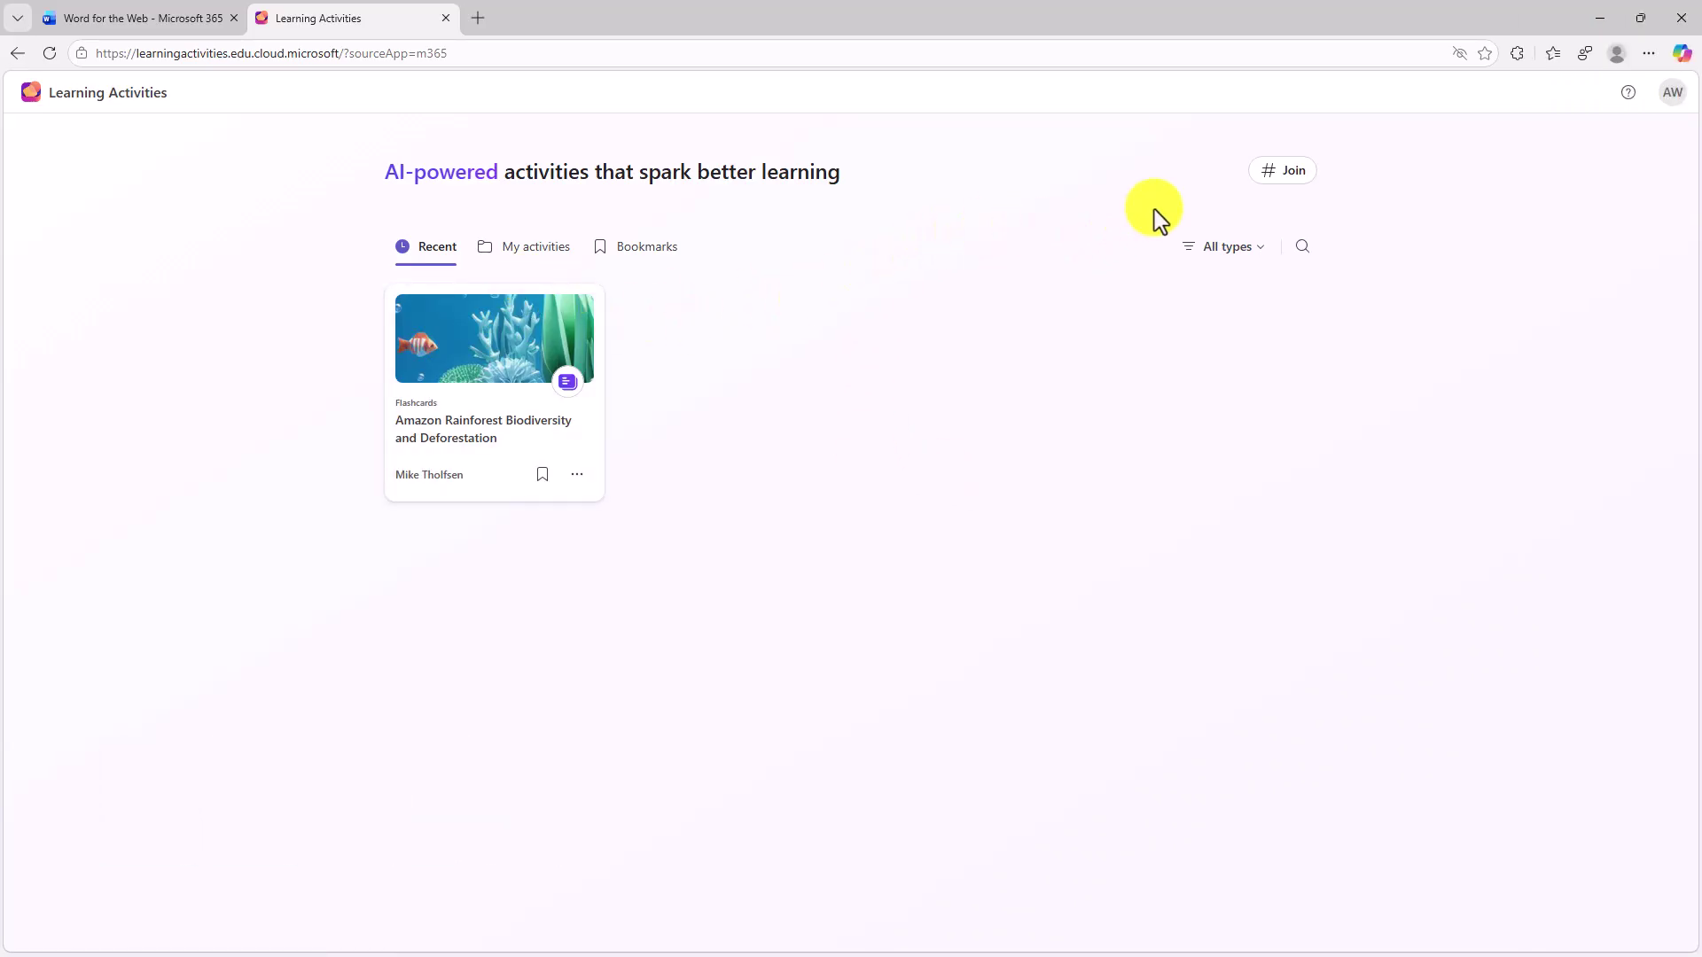
Join the Causes and Events flashcards activity as a student with the pasted join code
click(1281, 172)
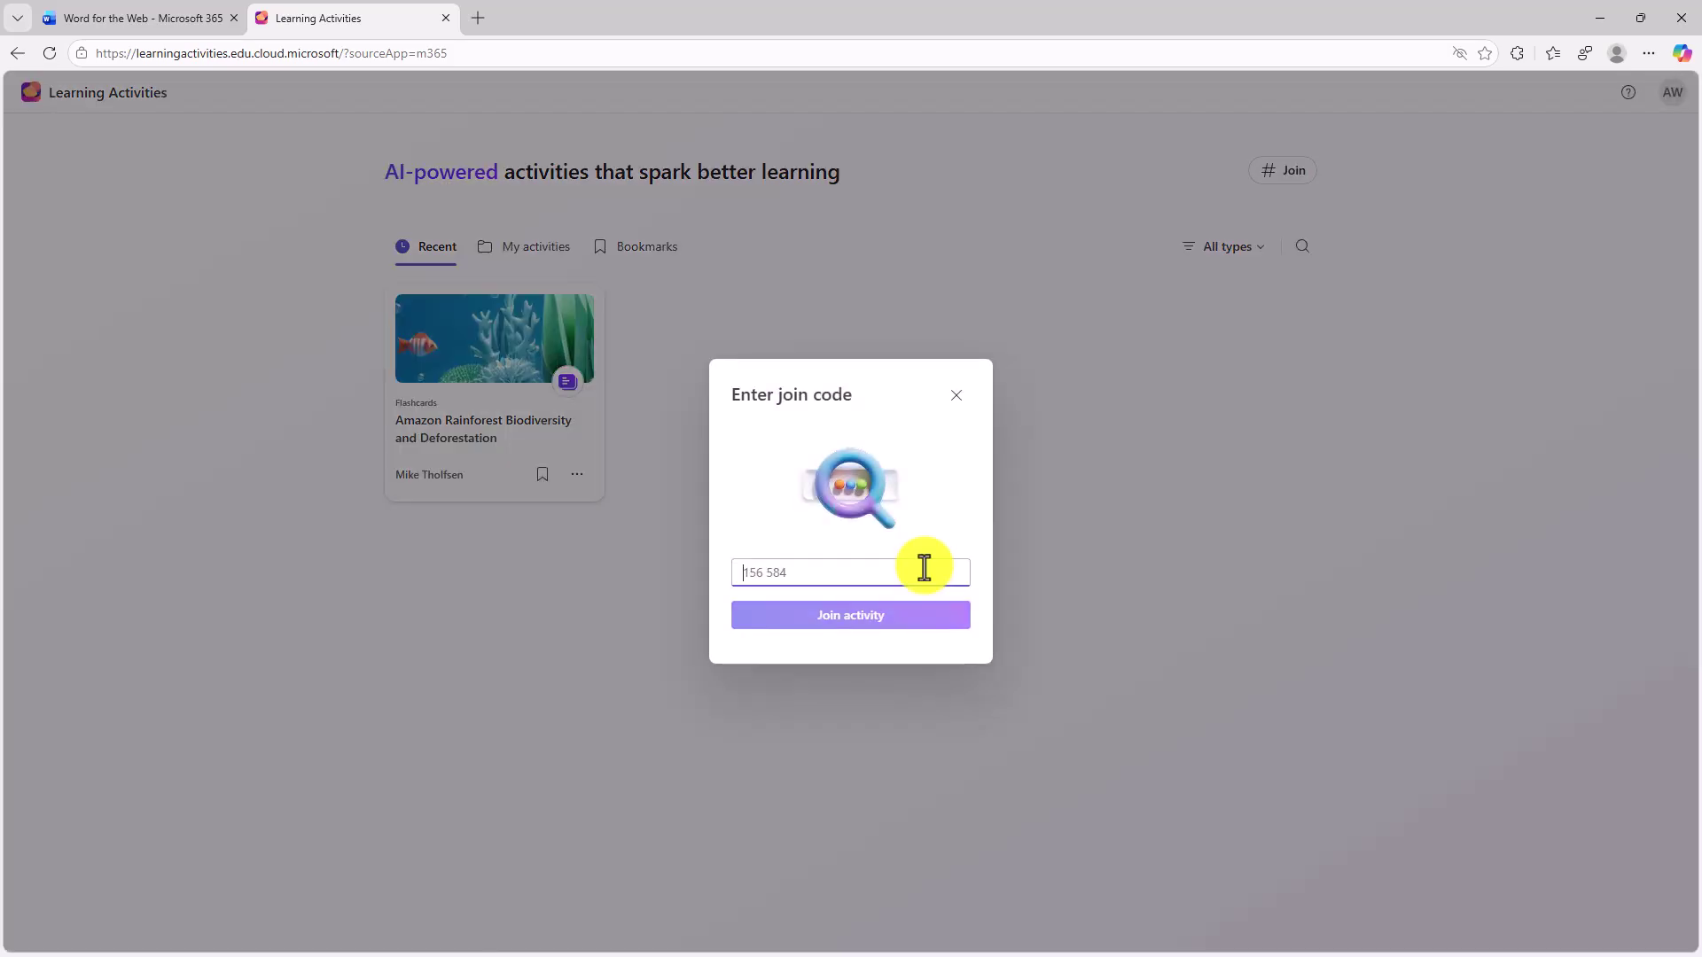
key(ctrl+v)
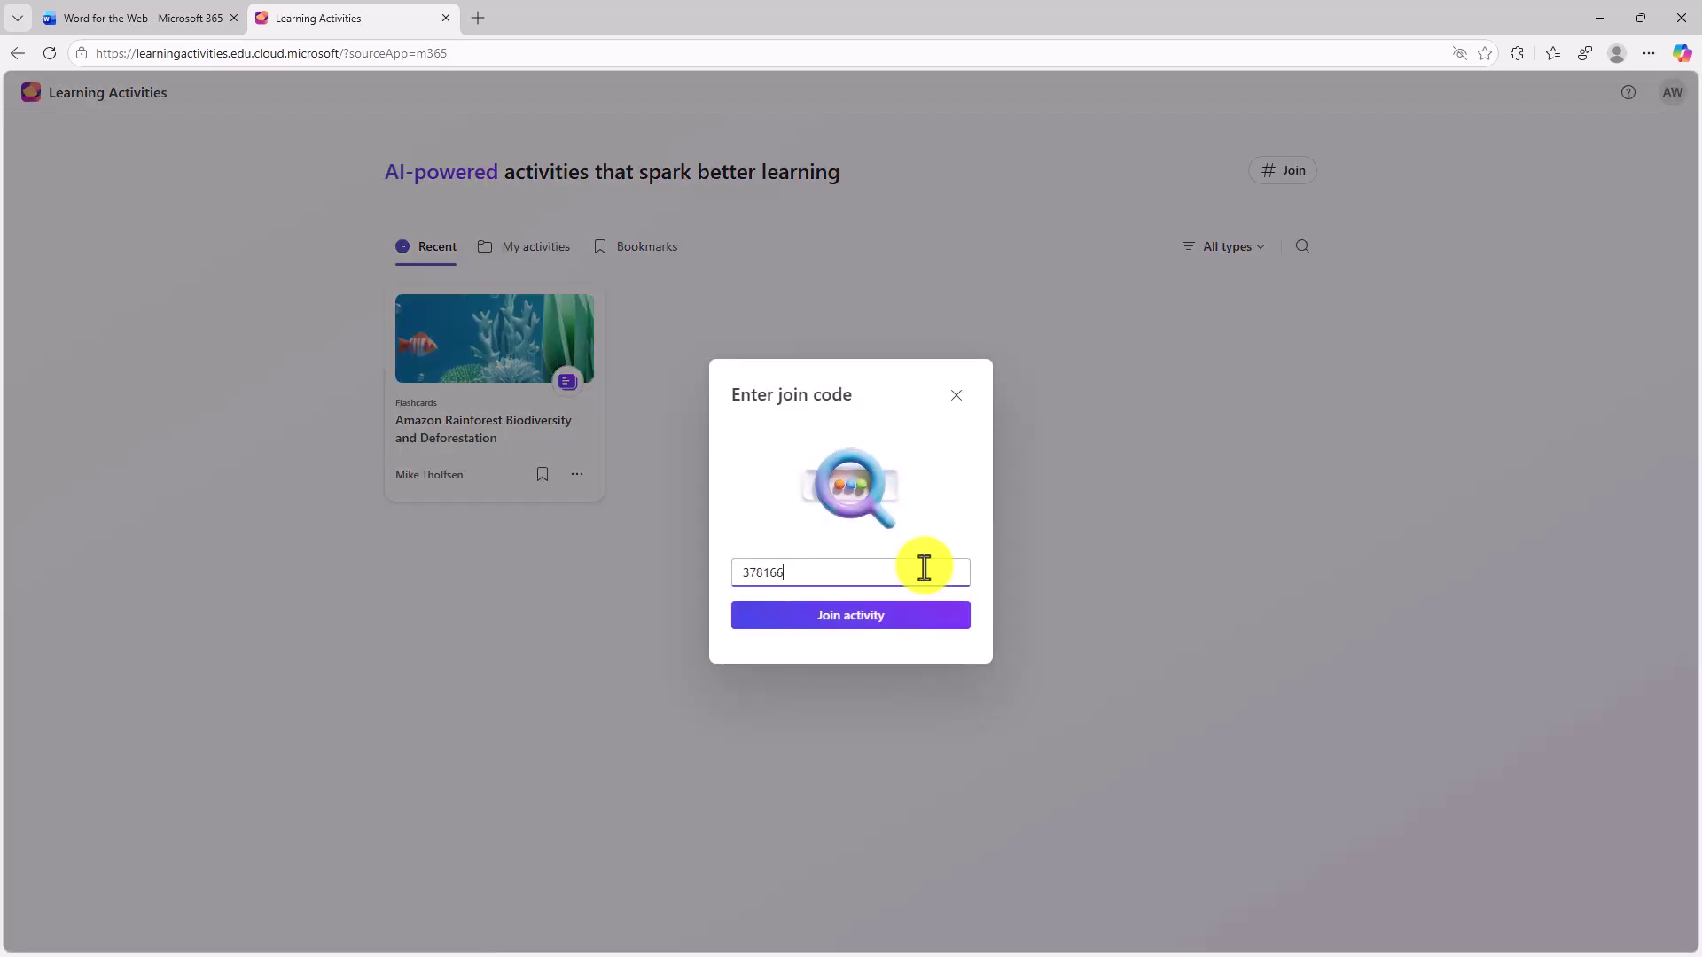
click(852, 619)
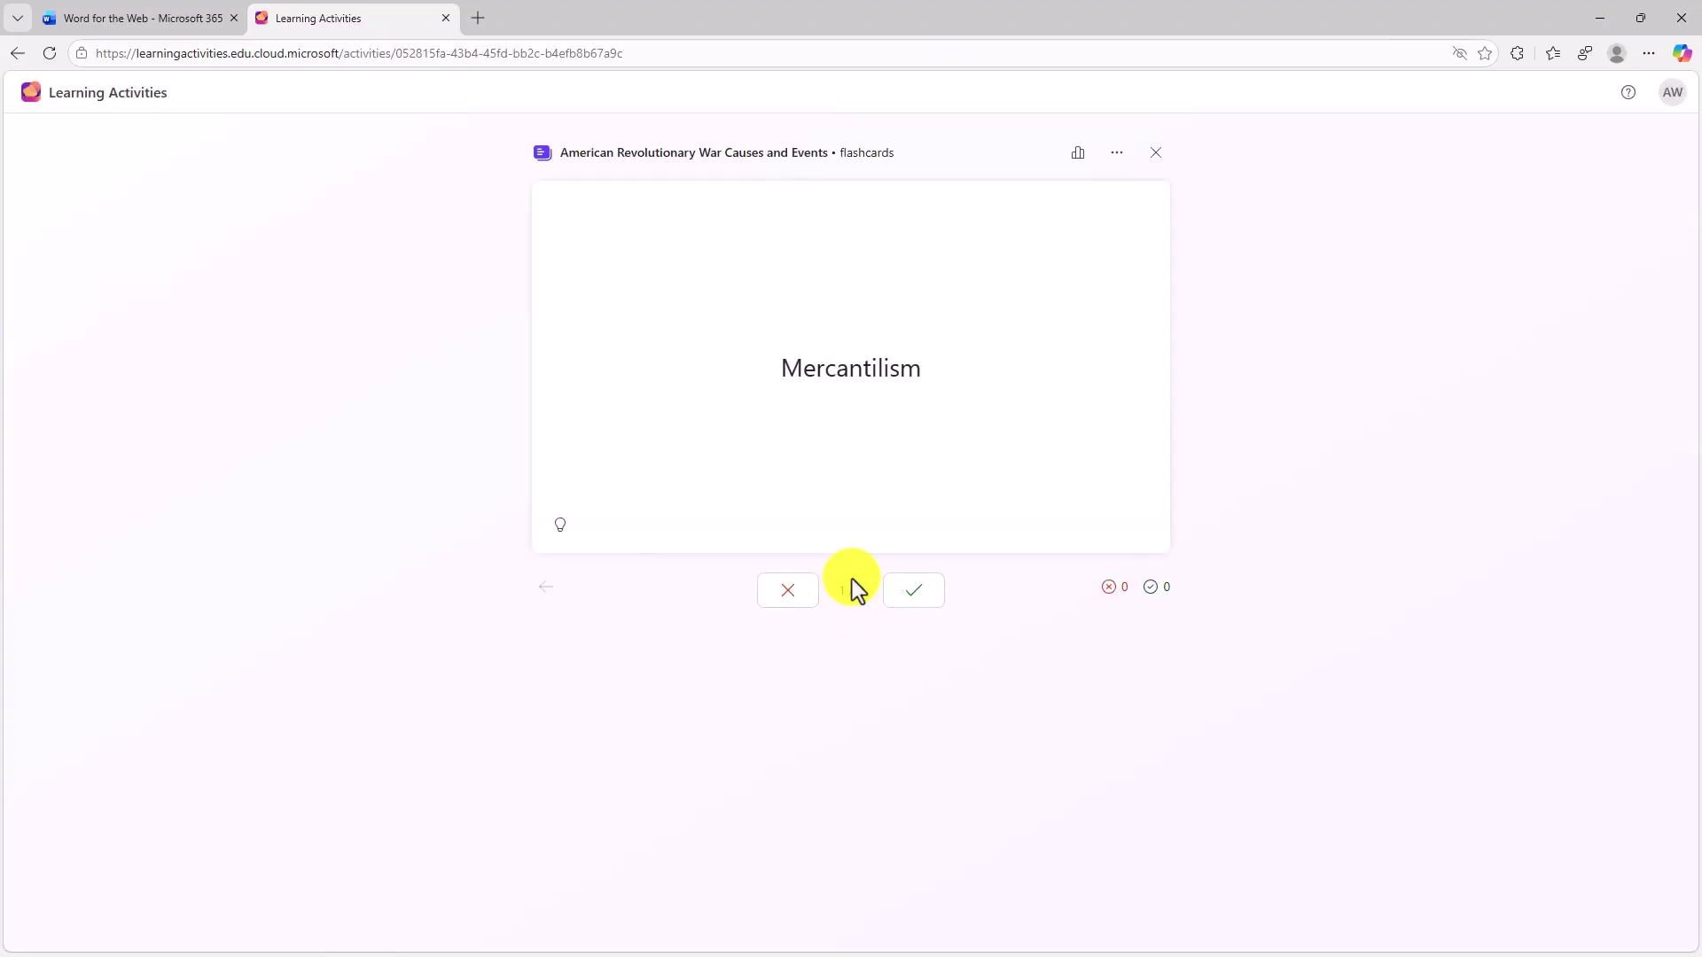
Mark Boston Tea Party and taxation without representation as still learning, all other cards known
click(912, 604)
click(912, 604)
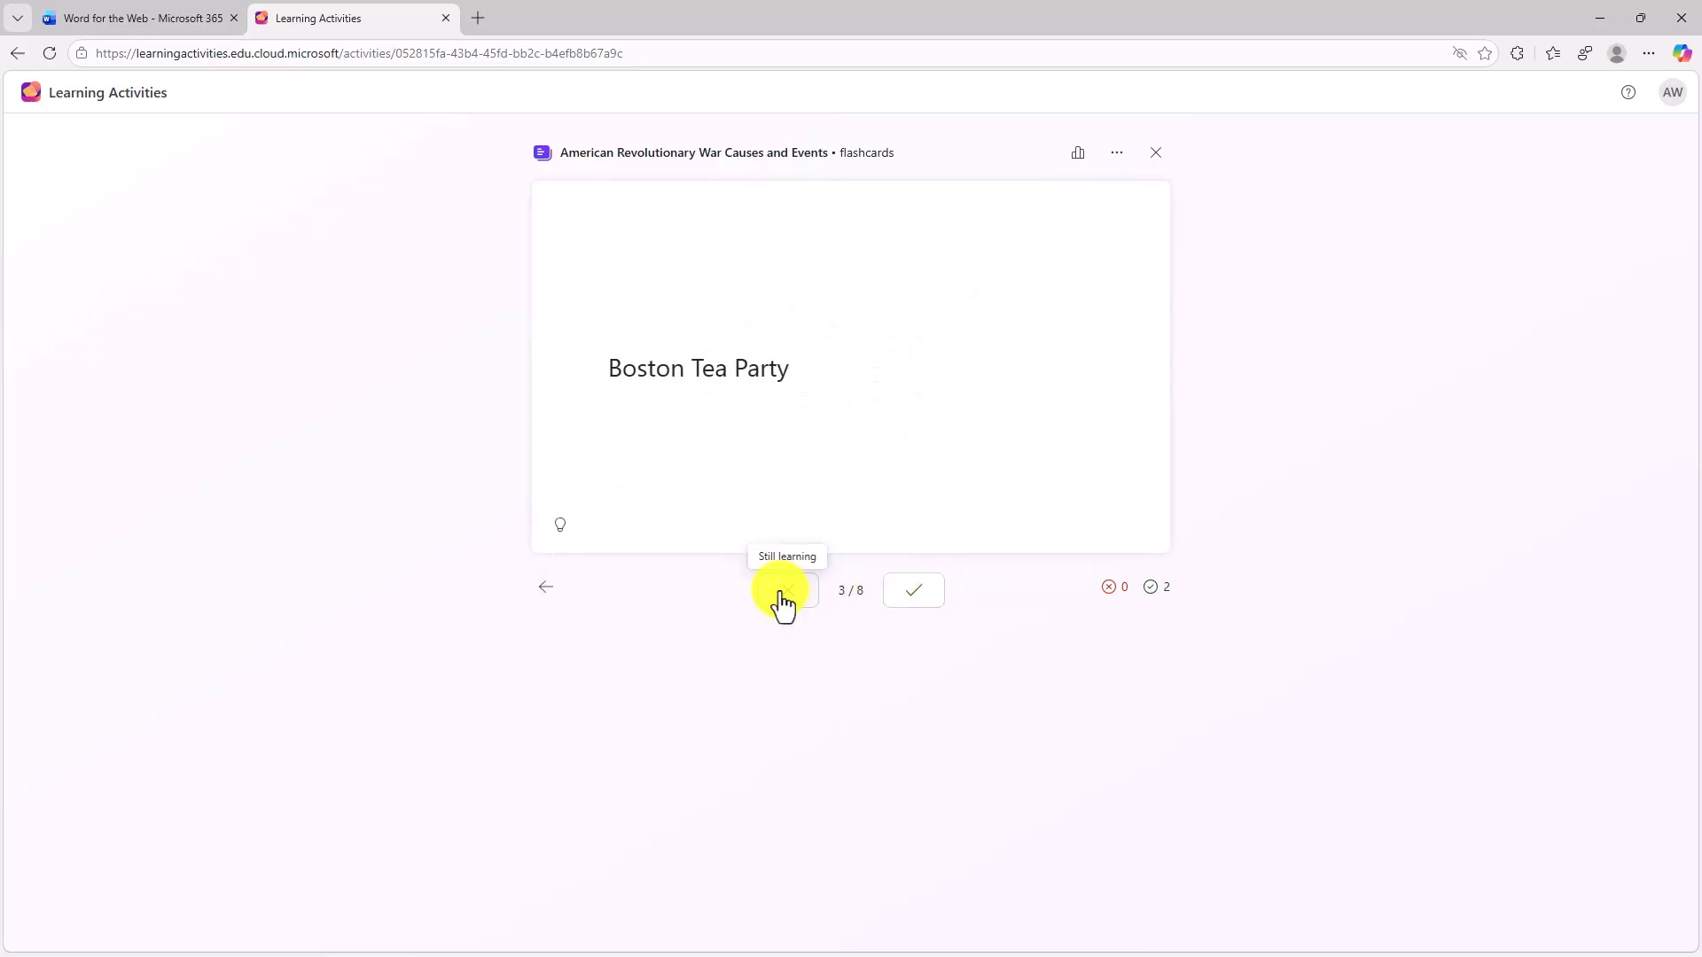
click(783, 603)
click(919, 608)
click(779, 596)
click(916, 596)
click(915, 596)
click(916, 596)
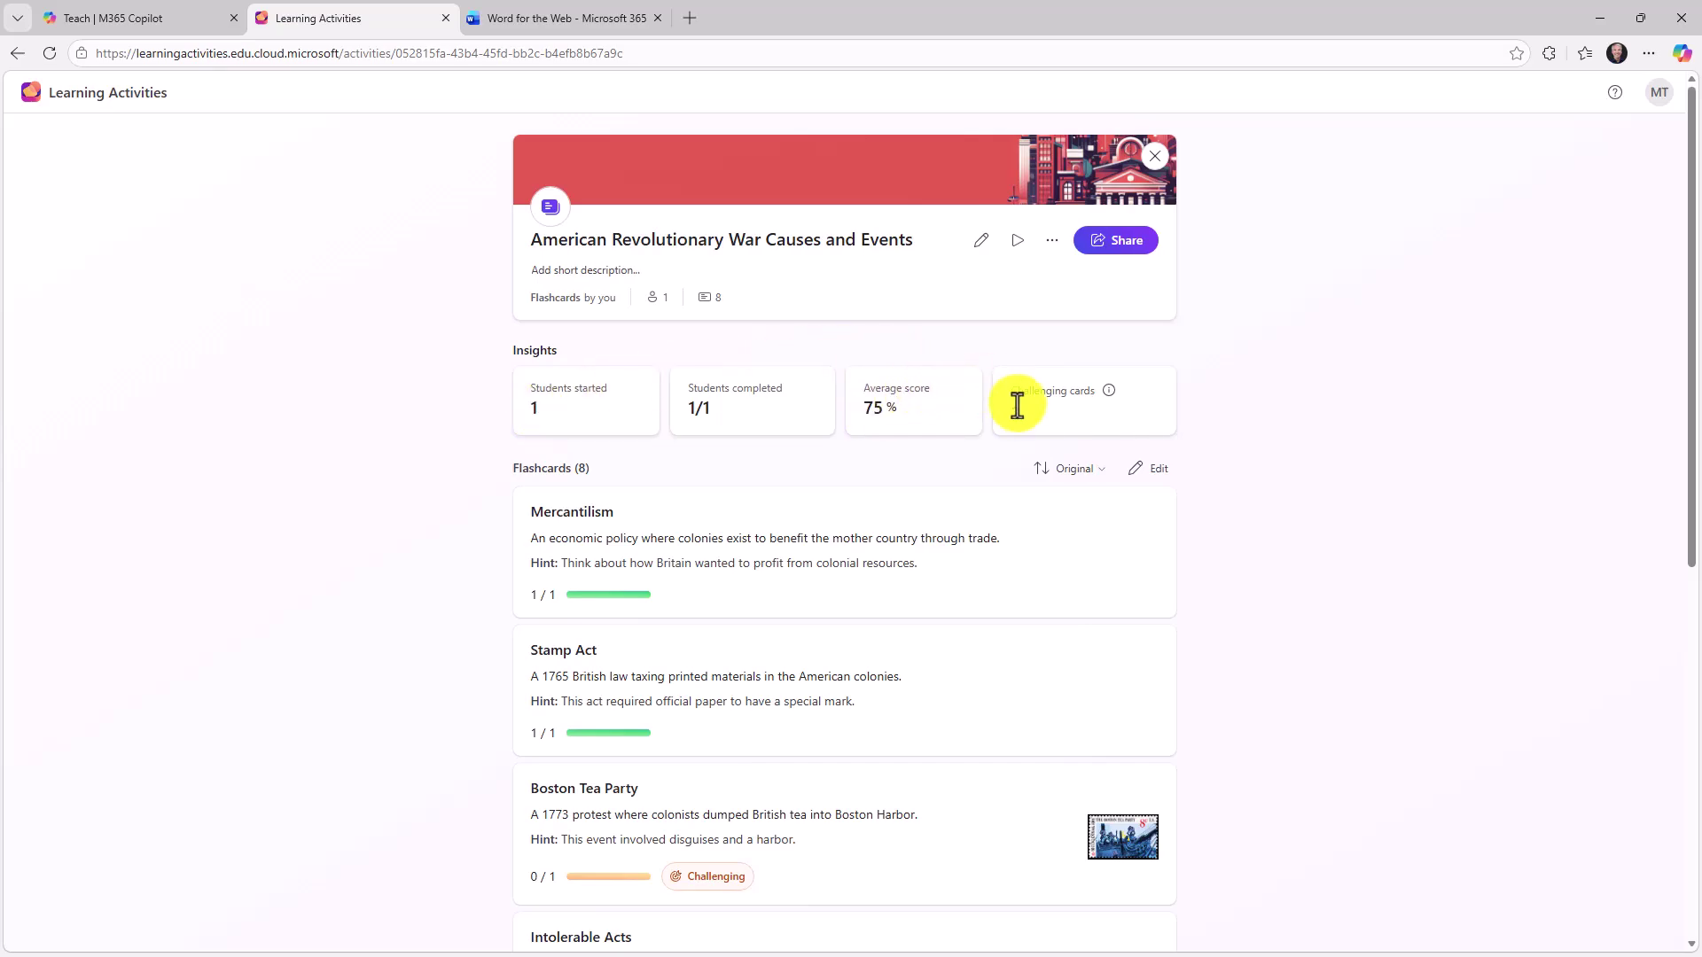
Review the activity insights: one completion, 75% average, two challenging cards
scroll(824, 525, down, 4)
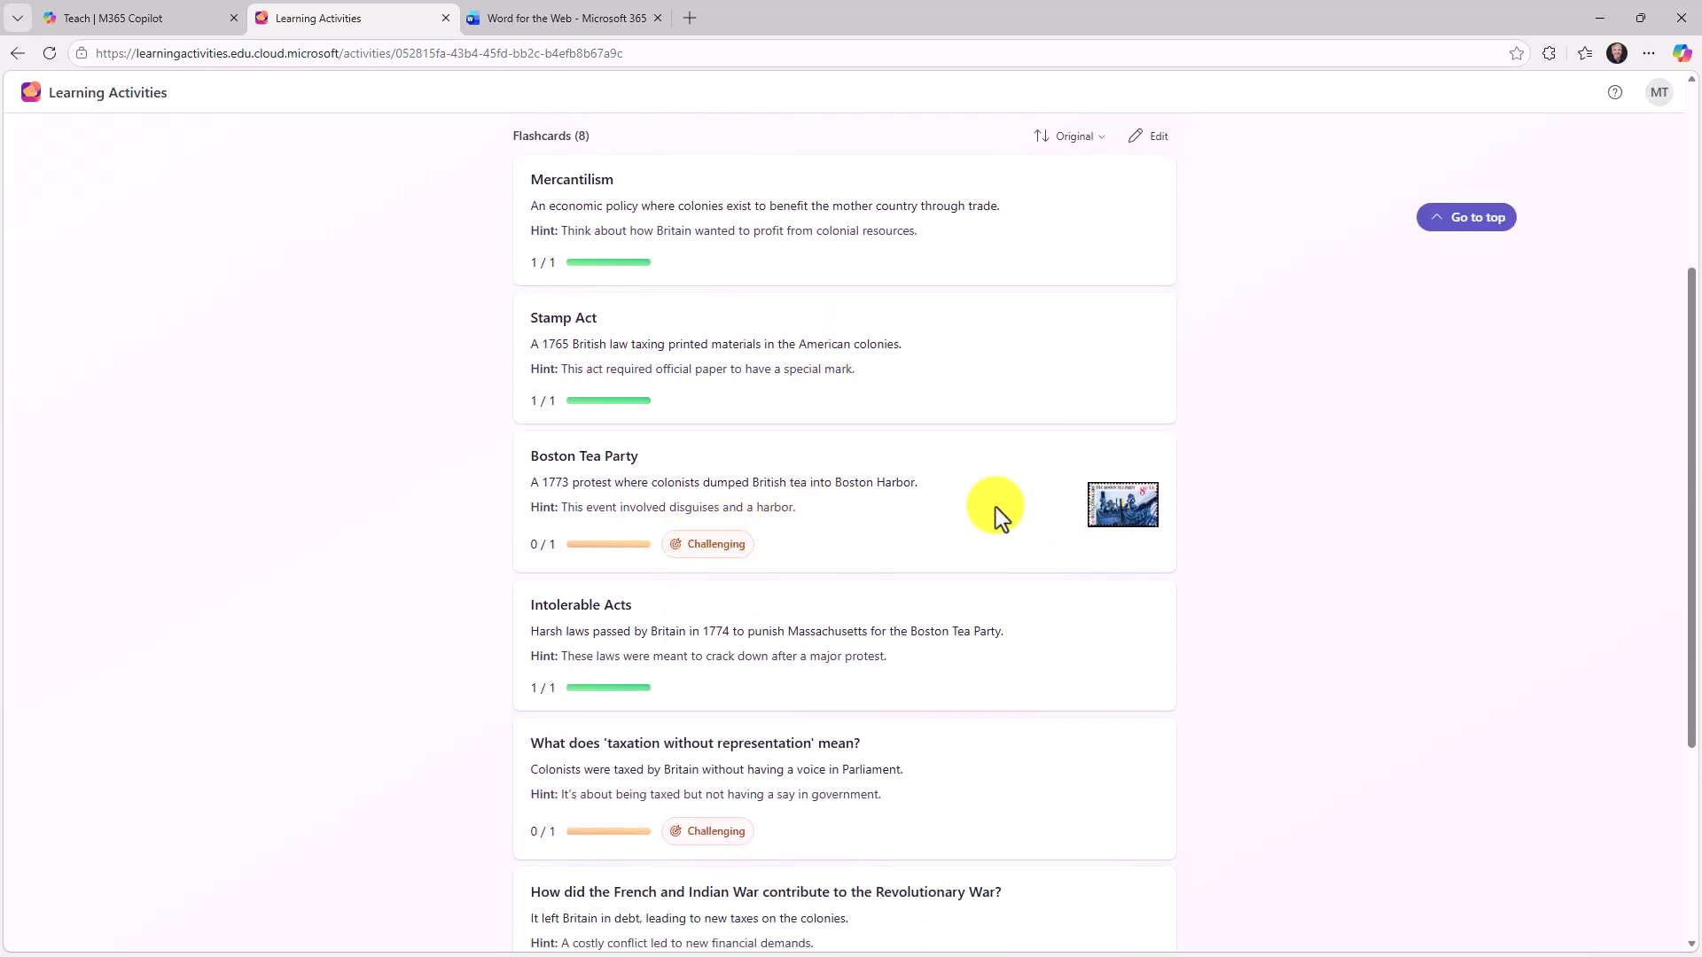
scroll(729, 535, down, 3)
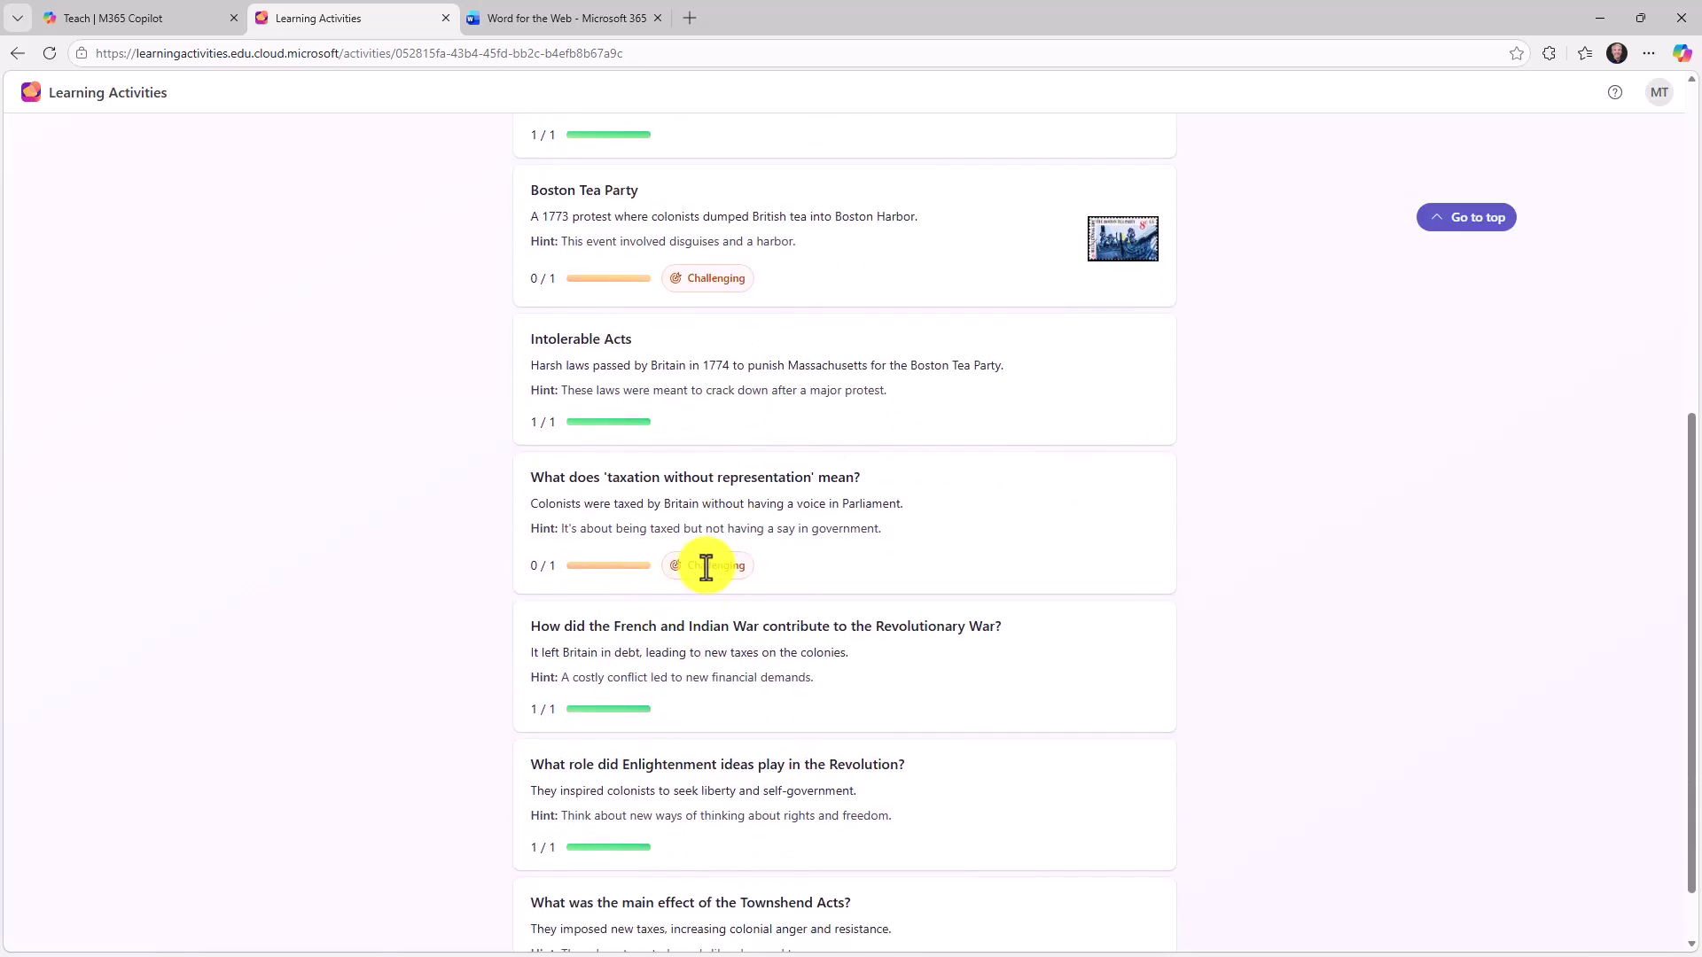
scroll(893, 671, up, 7)
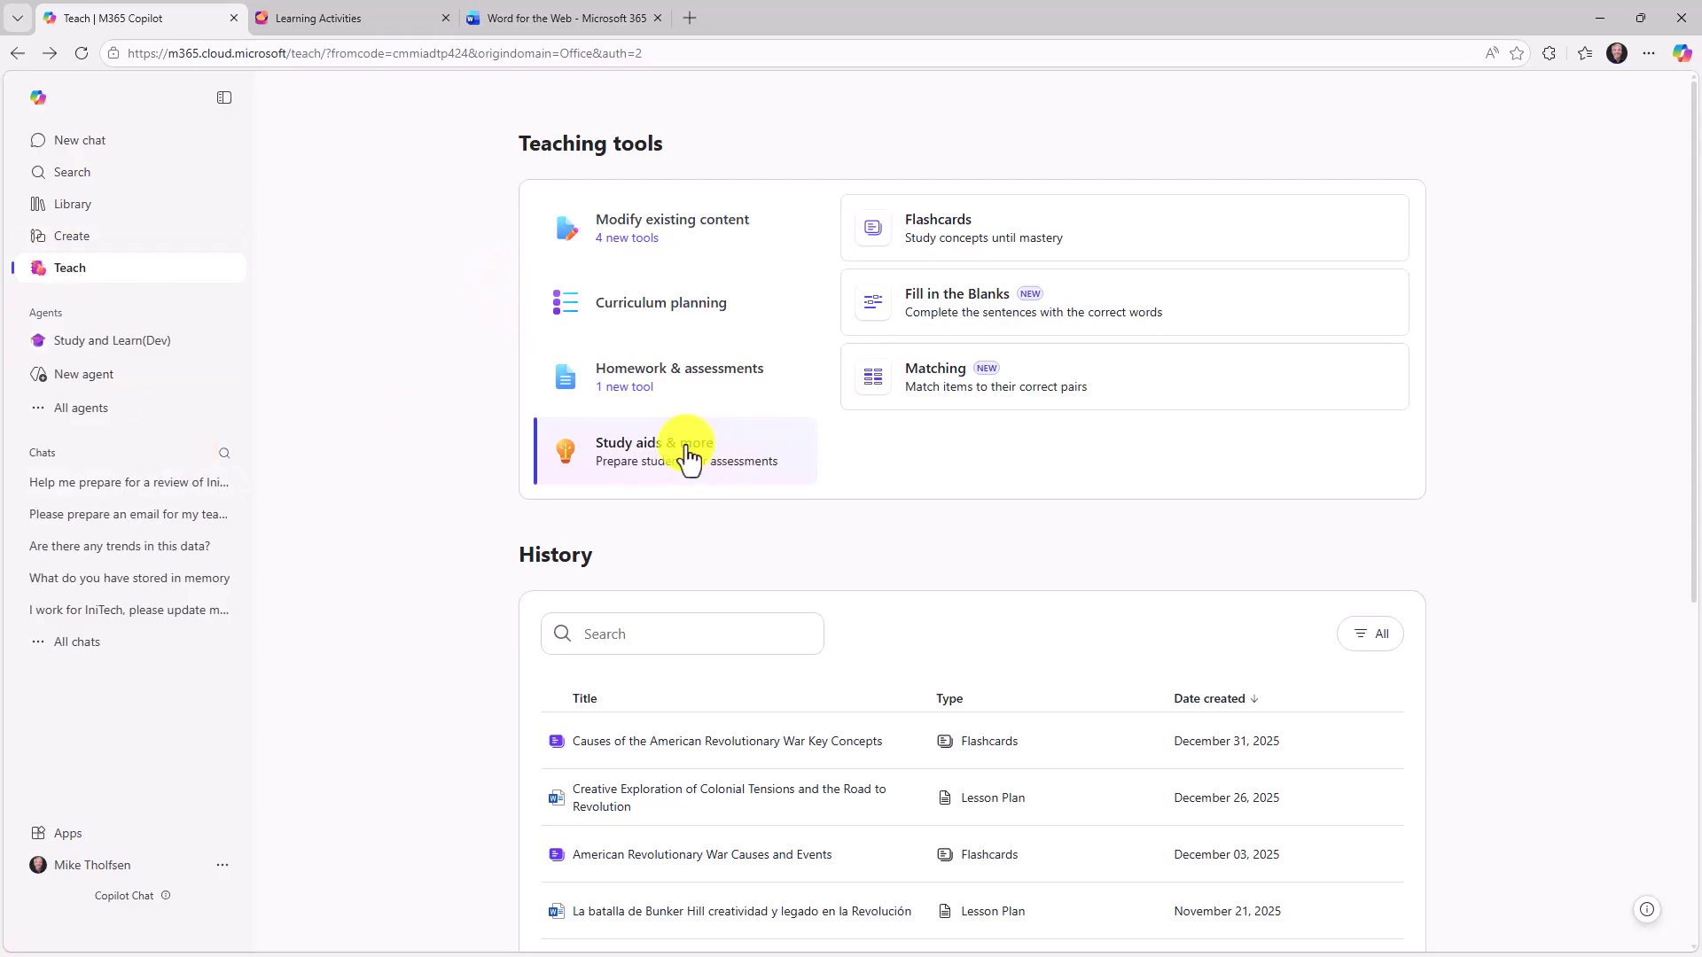
Return to the My activities home list and preview, then dismiss, the New activity choices
click(337, 25)
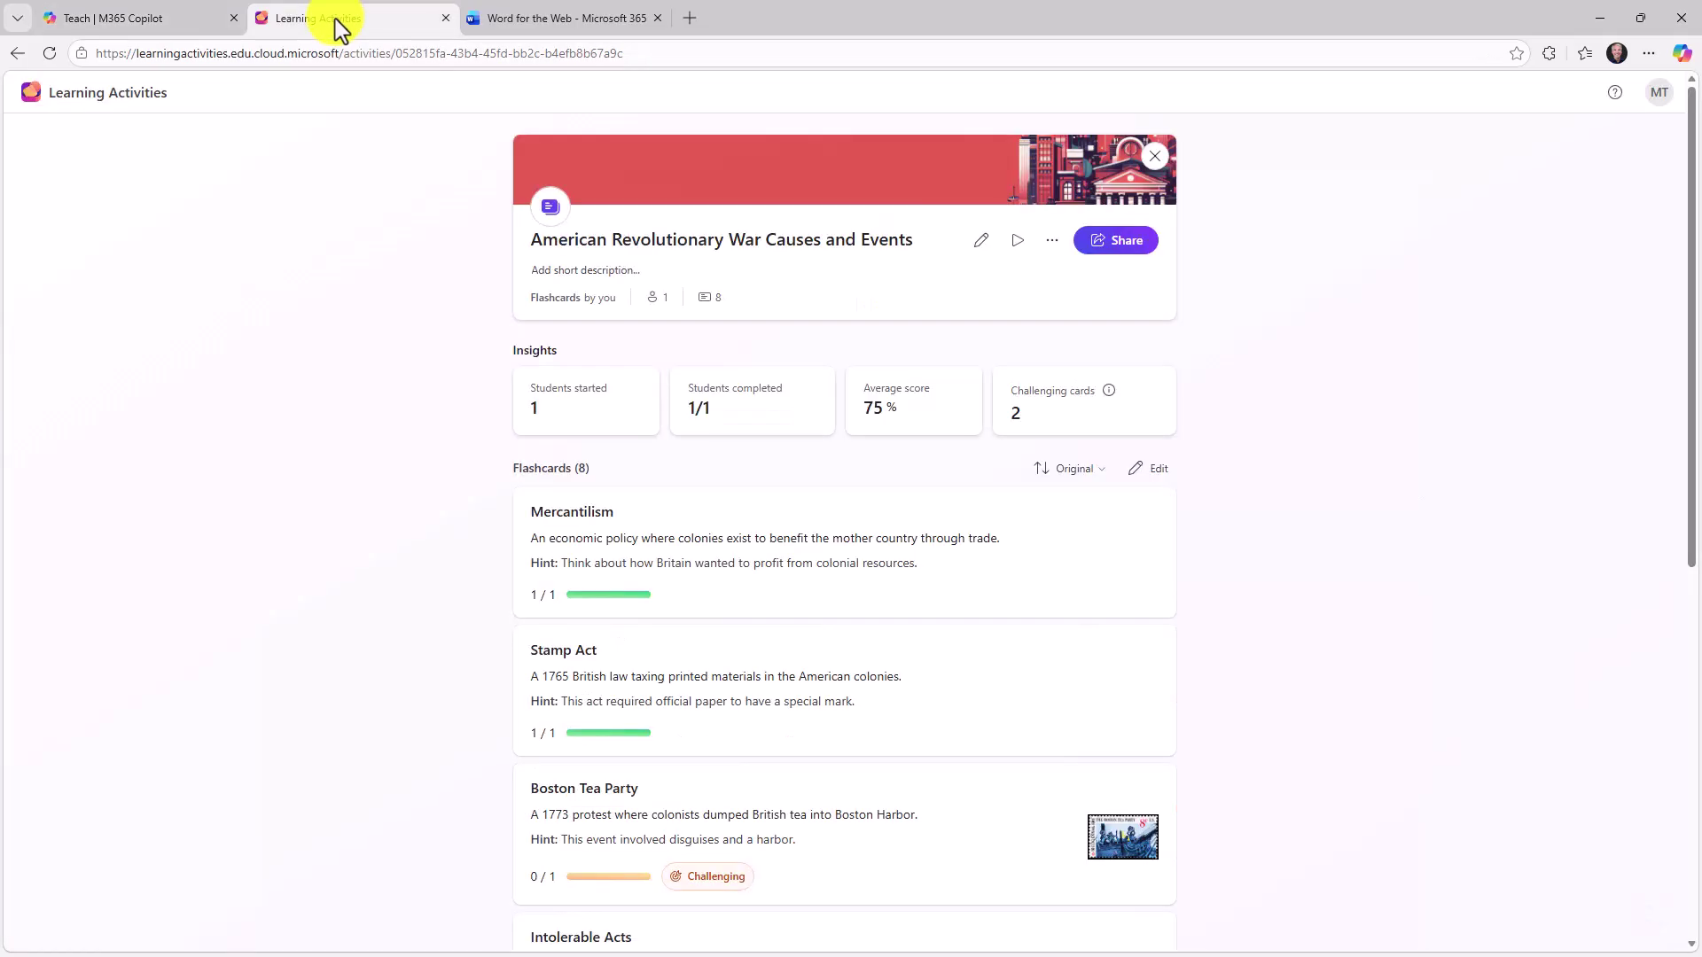
click(76, 95)
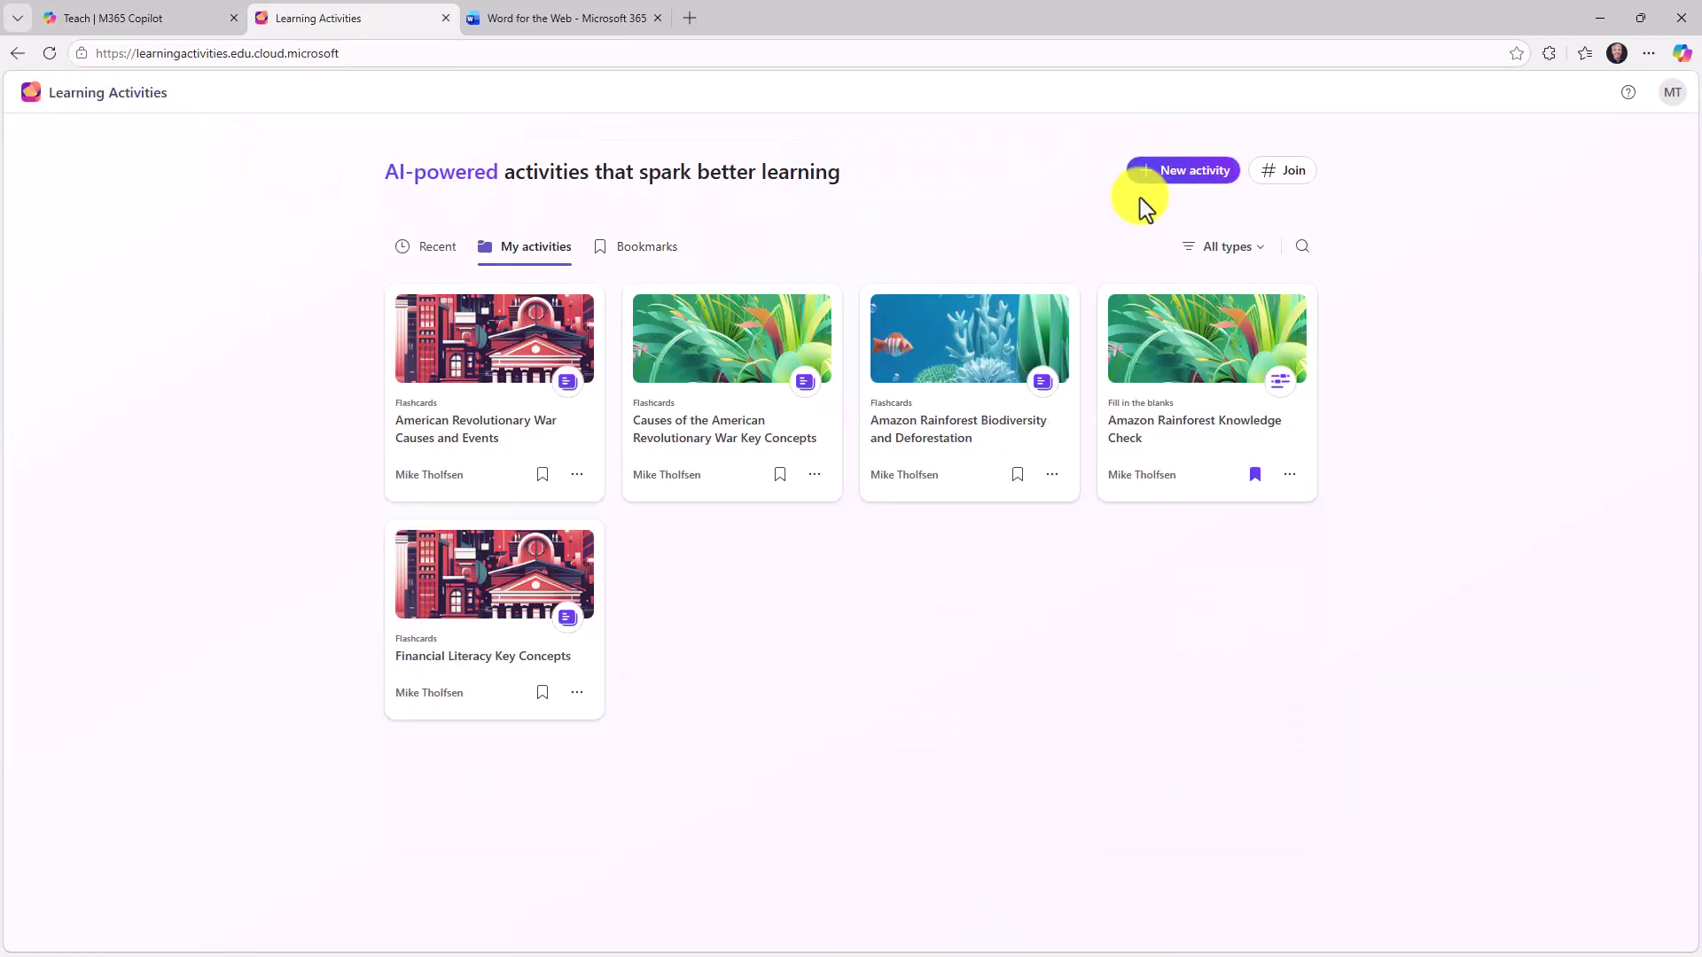
click(1157, 173)
click(870, 216)
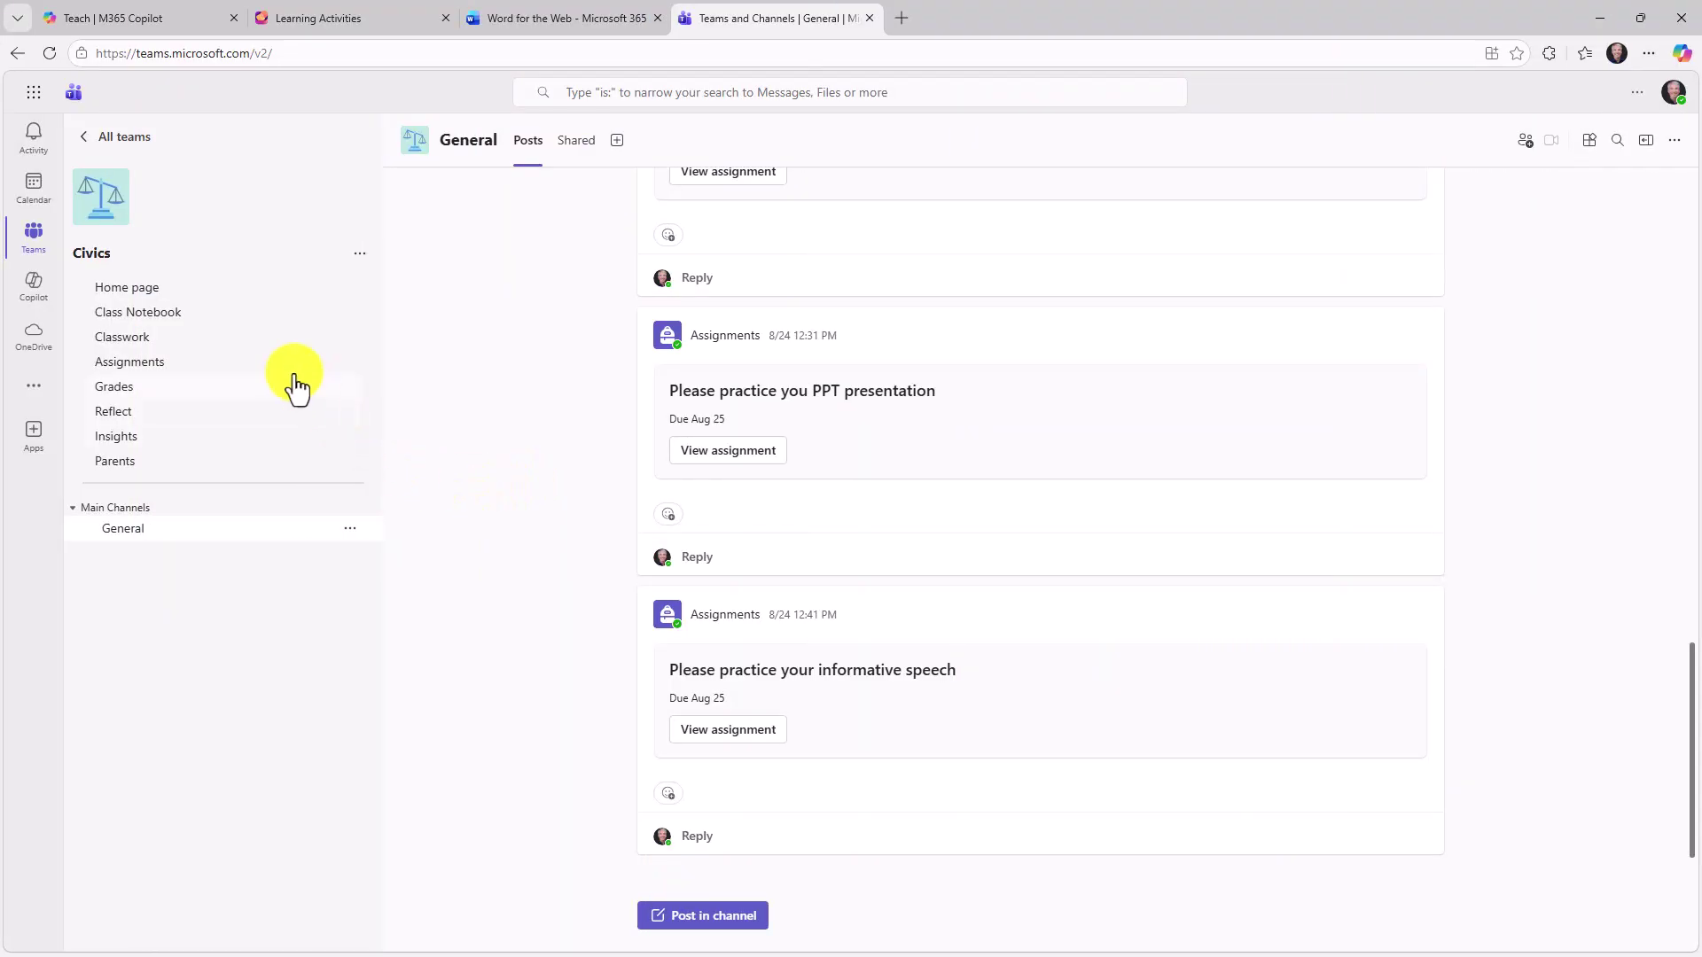
In Civics Classwork, add material to the Revolutionary War module using Create with Copilot
click(116, 346)
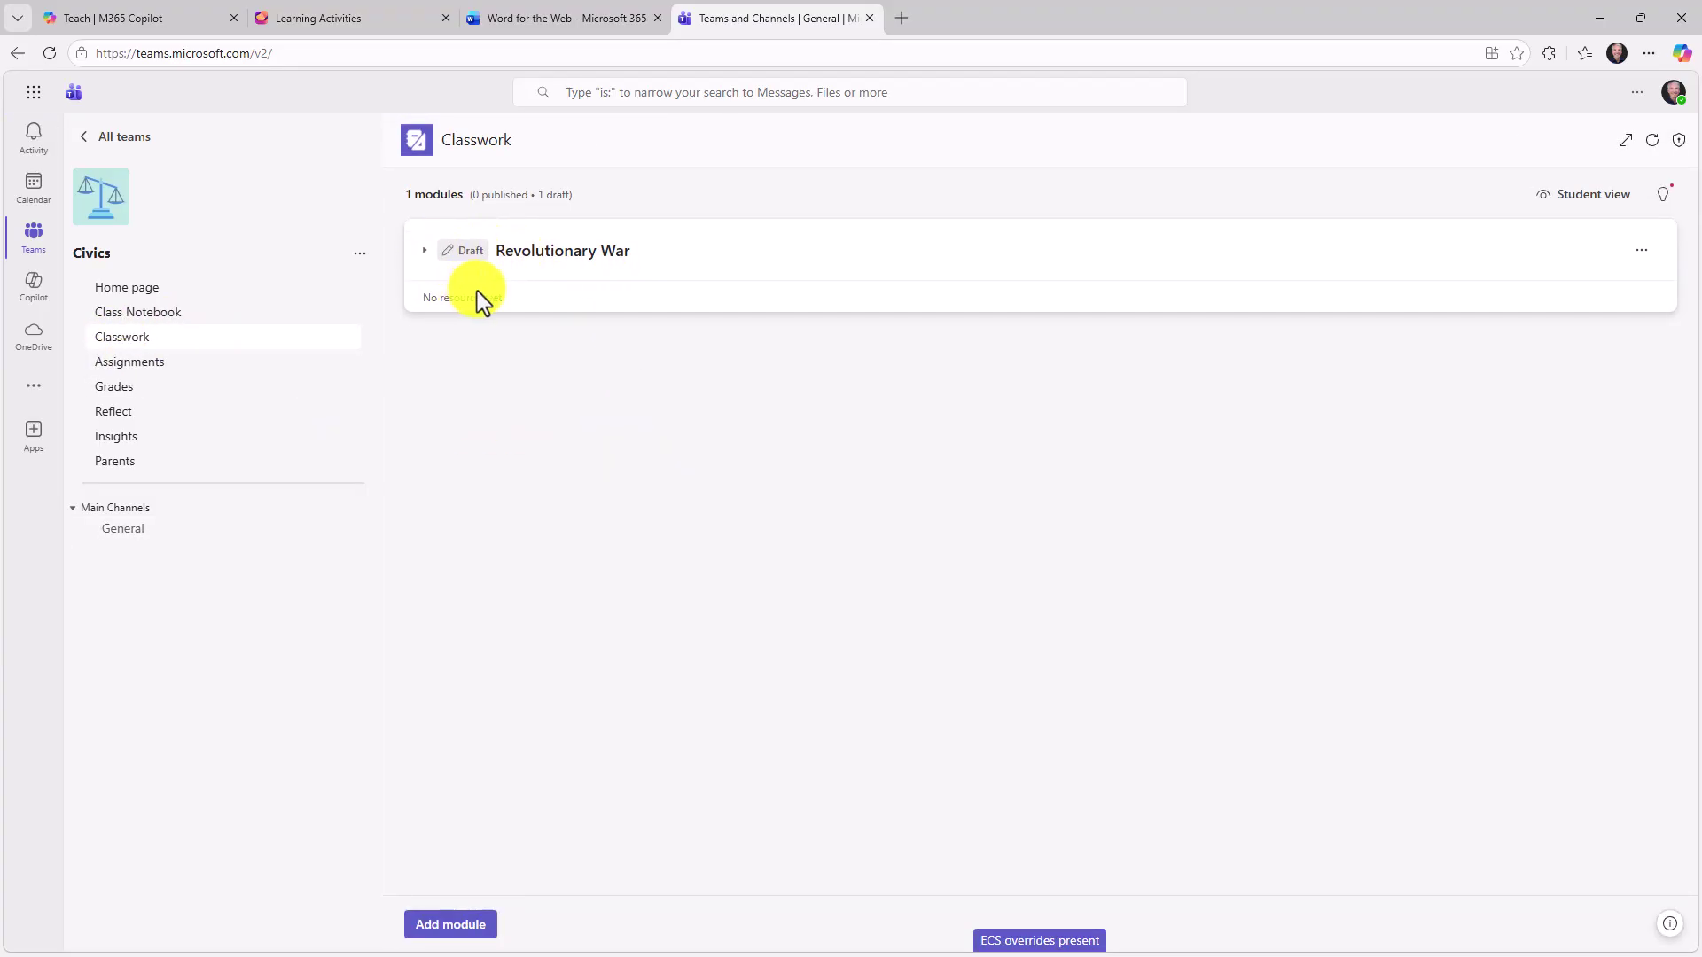
click(425, 254)
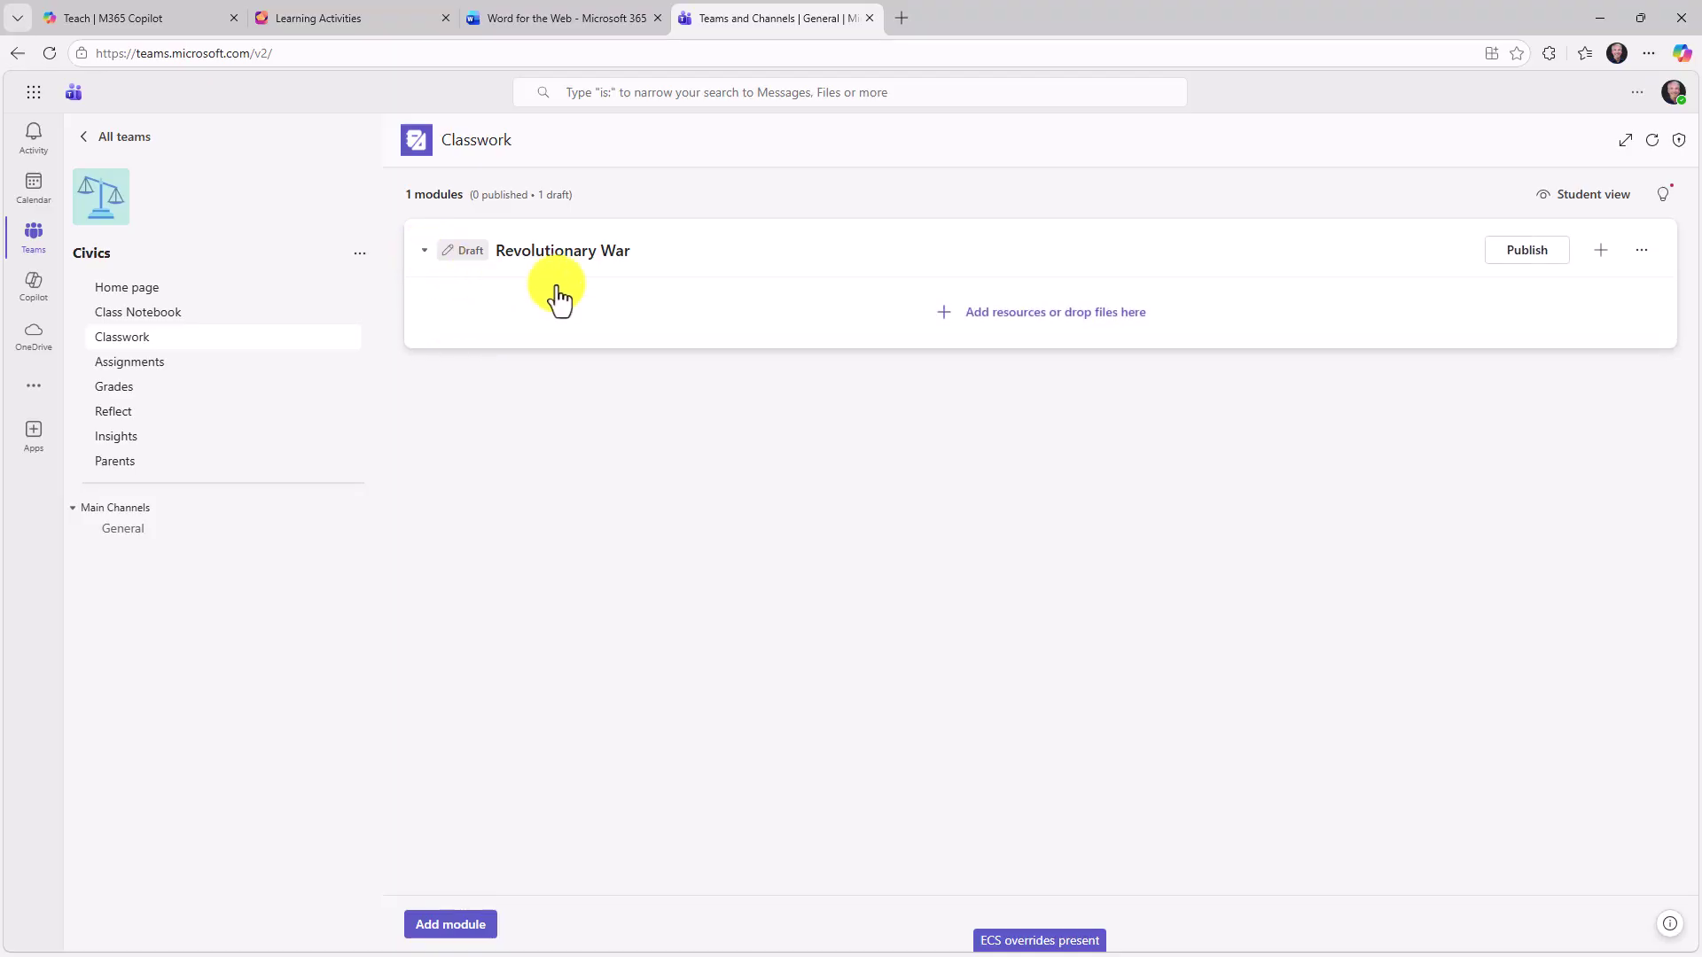
click(1602, 253)
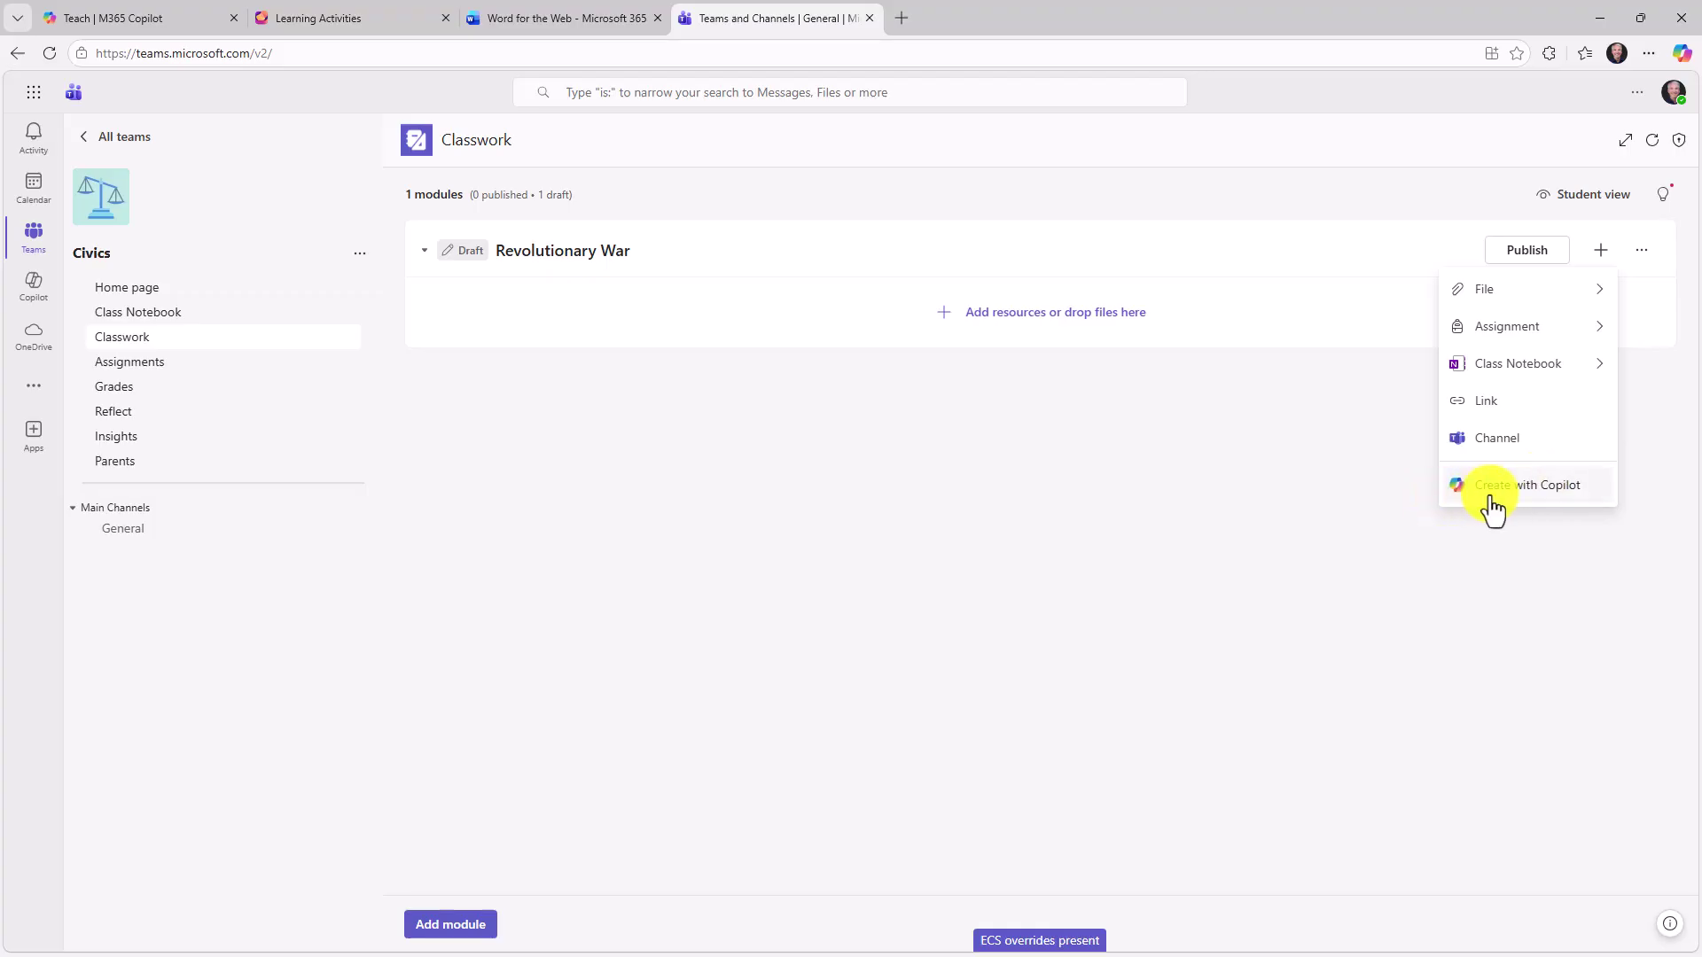
click(1566, 491)
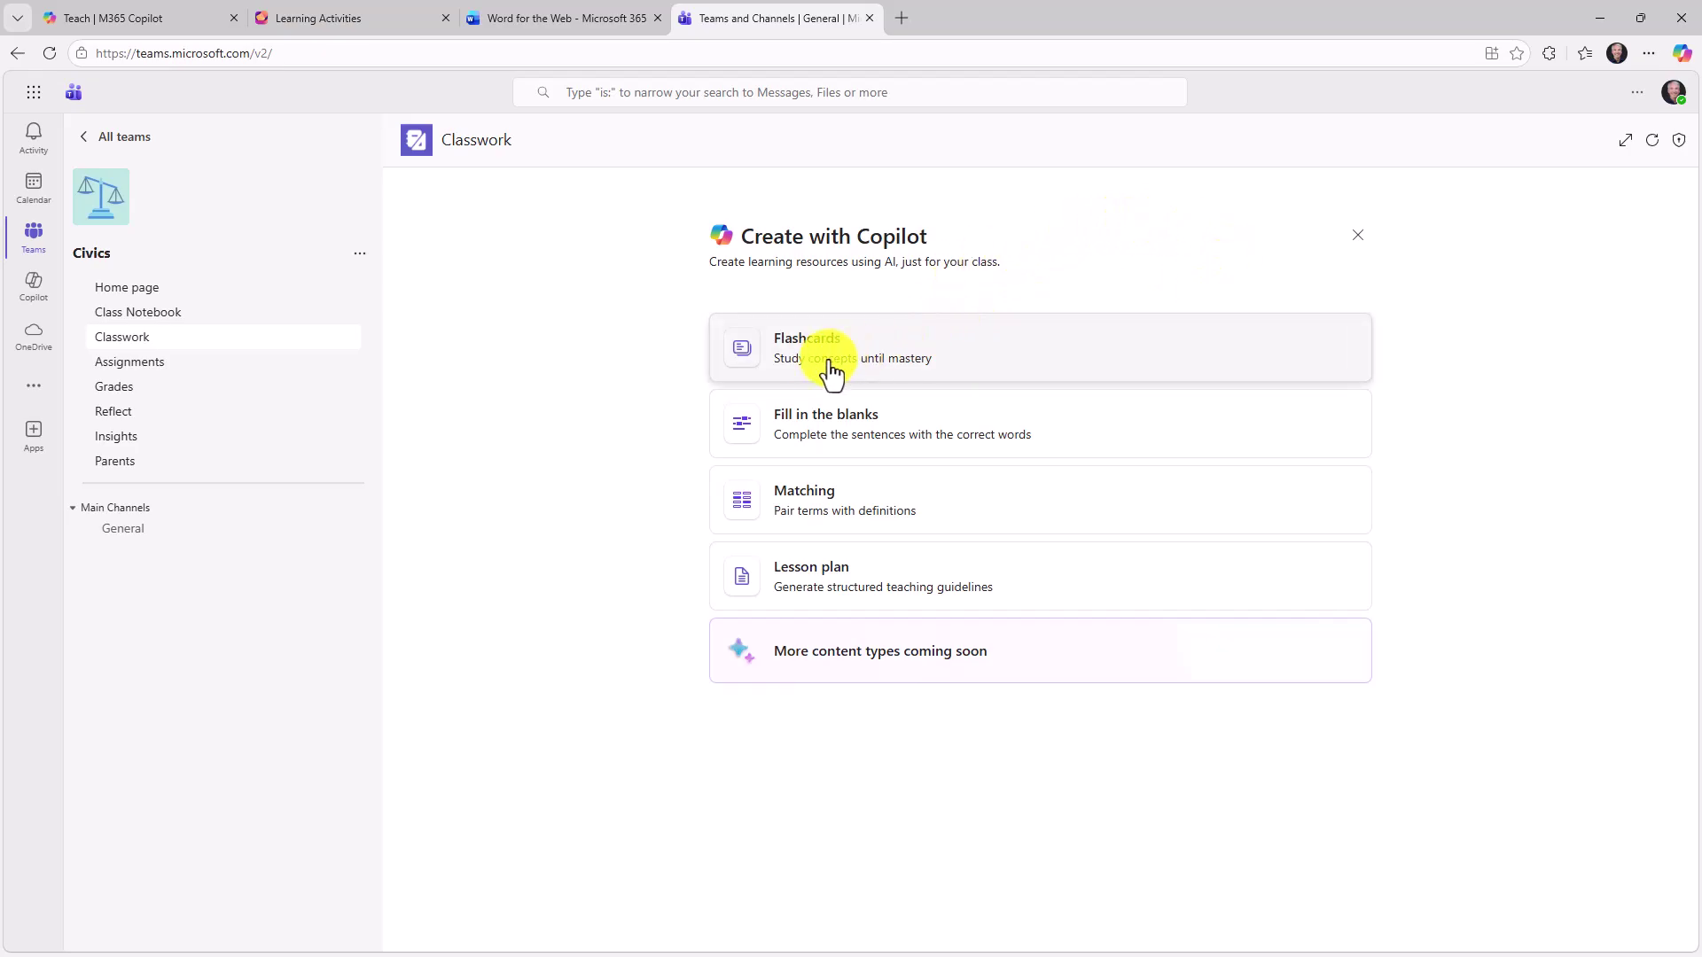
Generate Key Concepts flashcards from the pasted lesson text and save them to the Revolutionary War module
click(1019, 362)
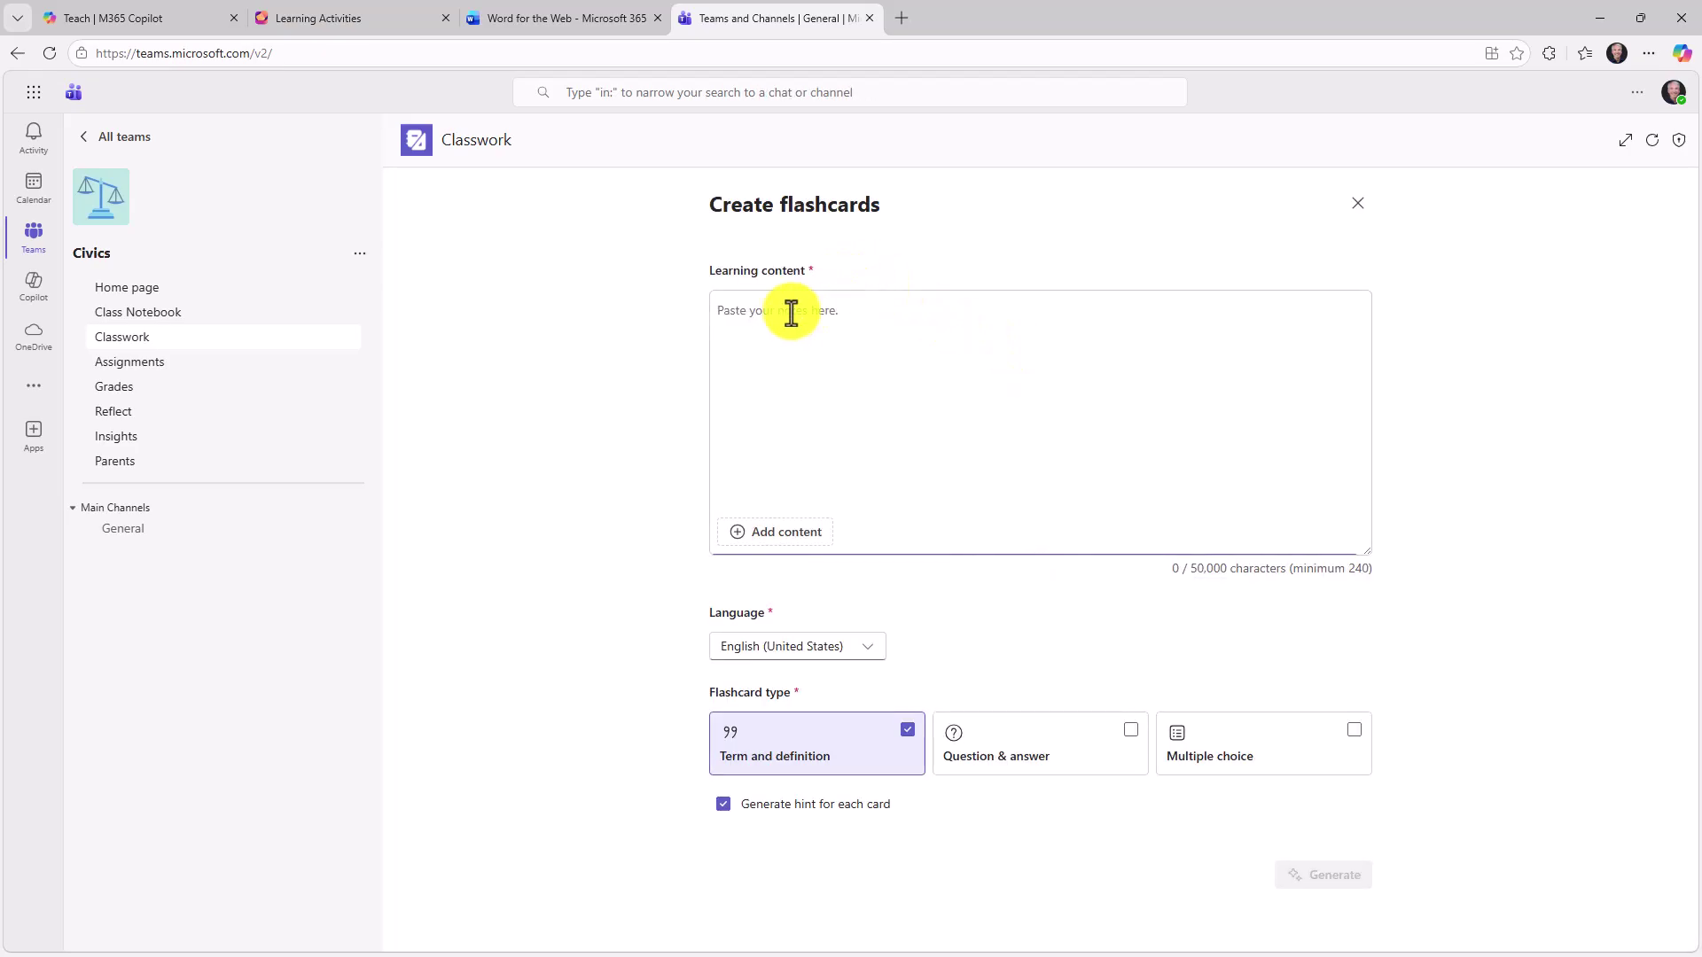
click(791, 313)
key(ctrl+v)
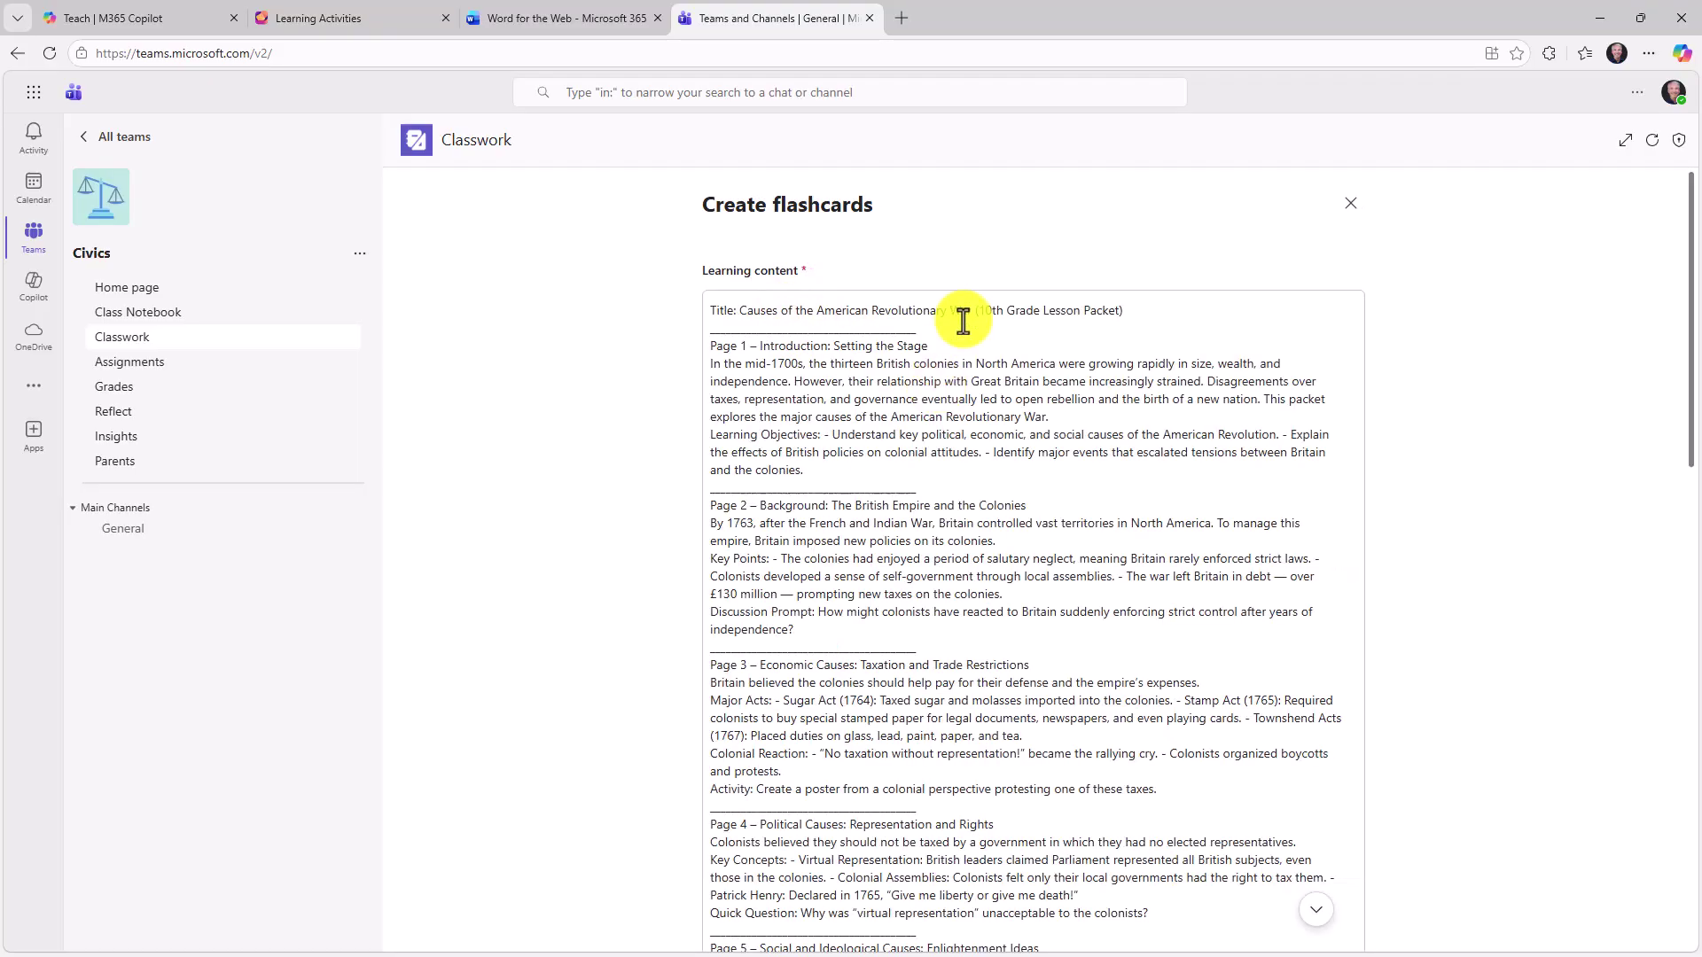
drag(1690, 285, 1683, 809)
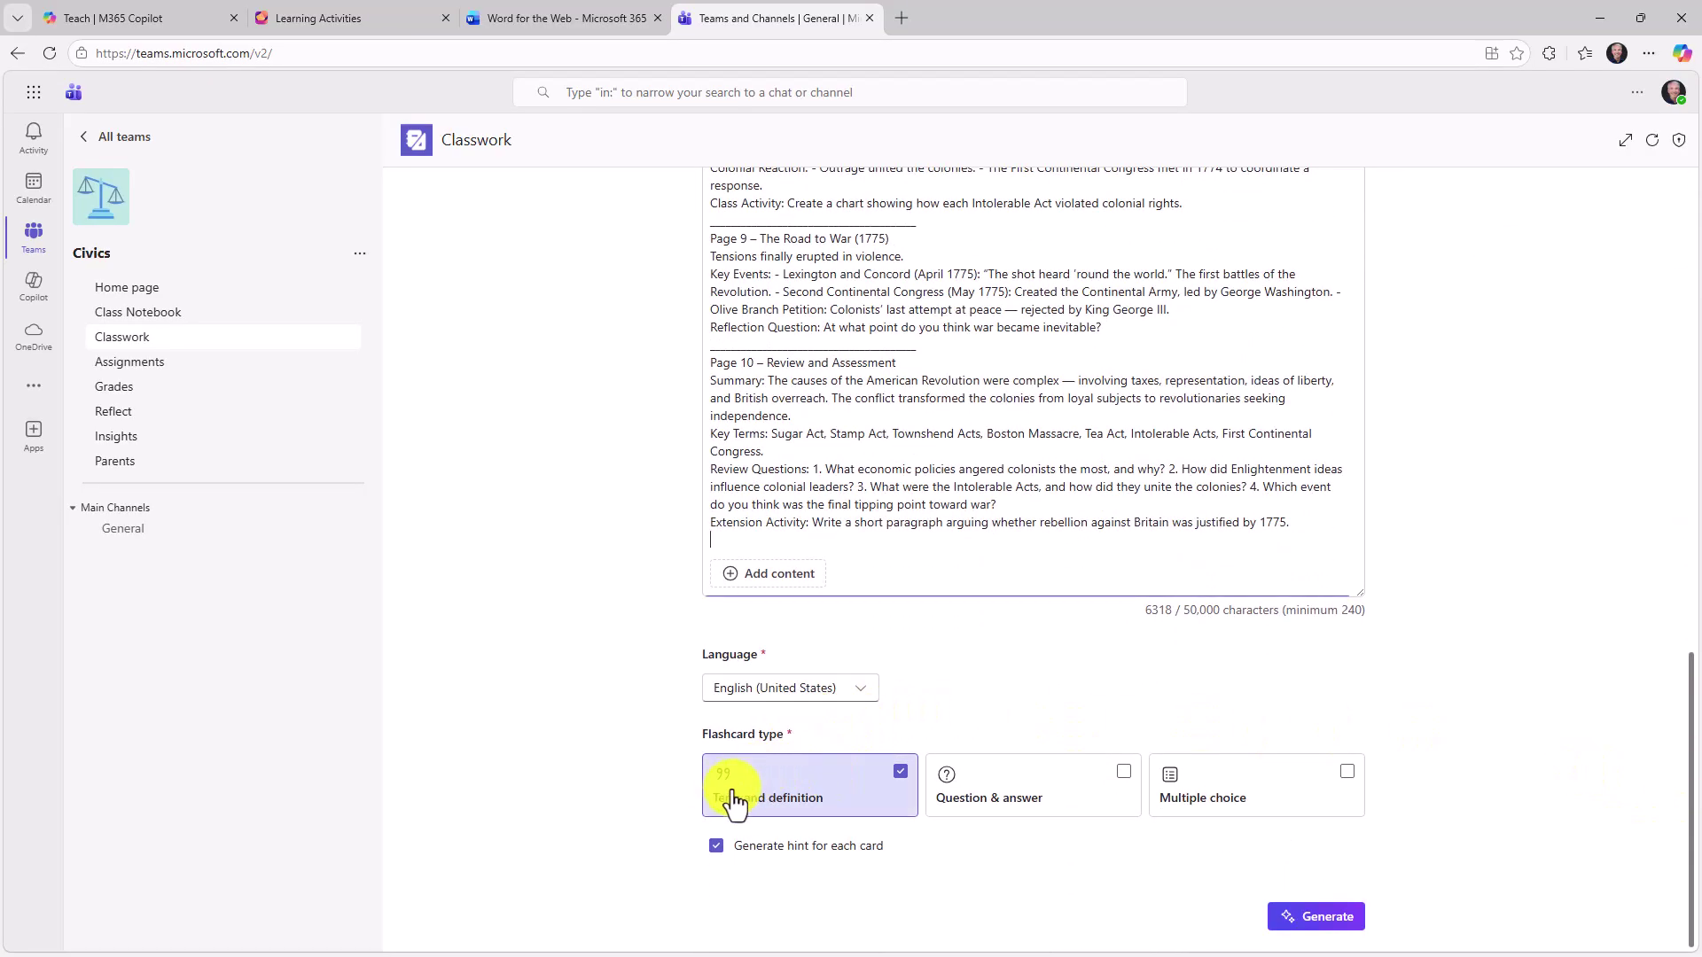
click(1320, 918)
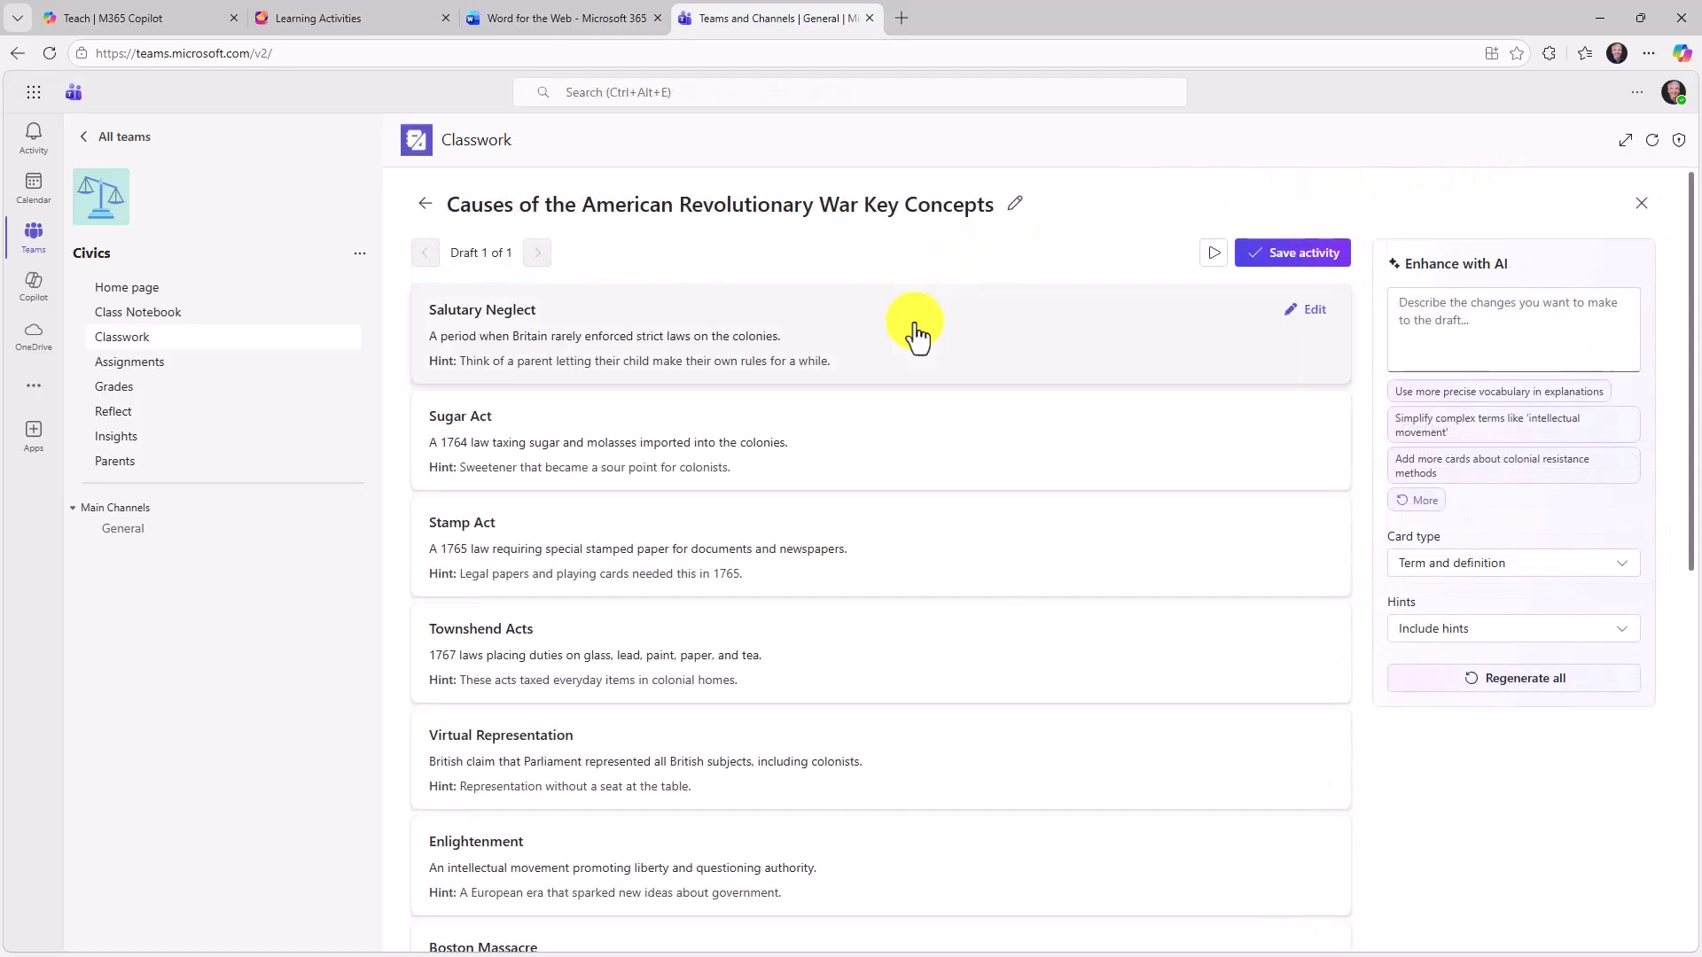
click(1308, 262)
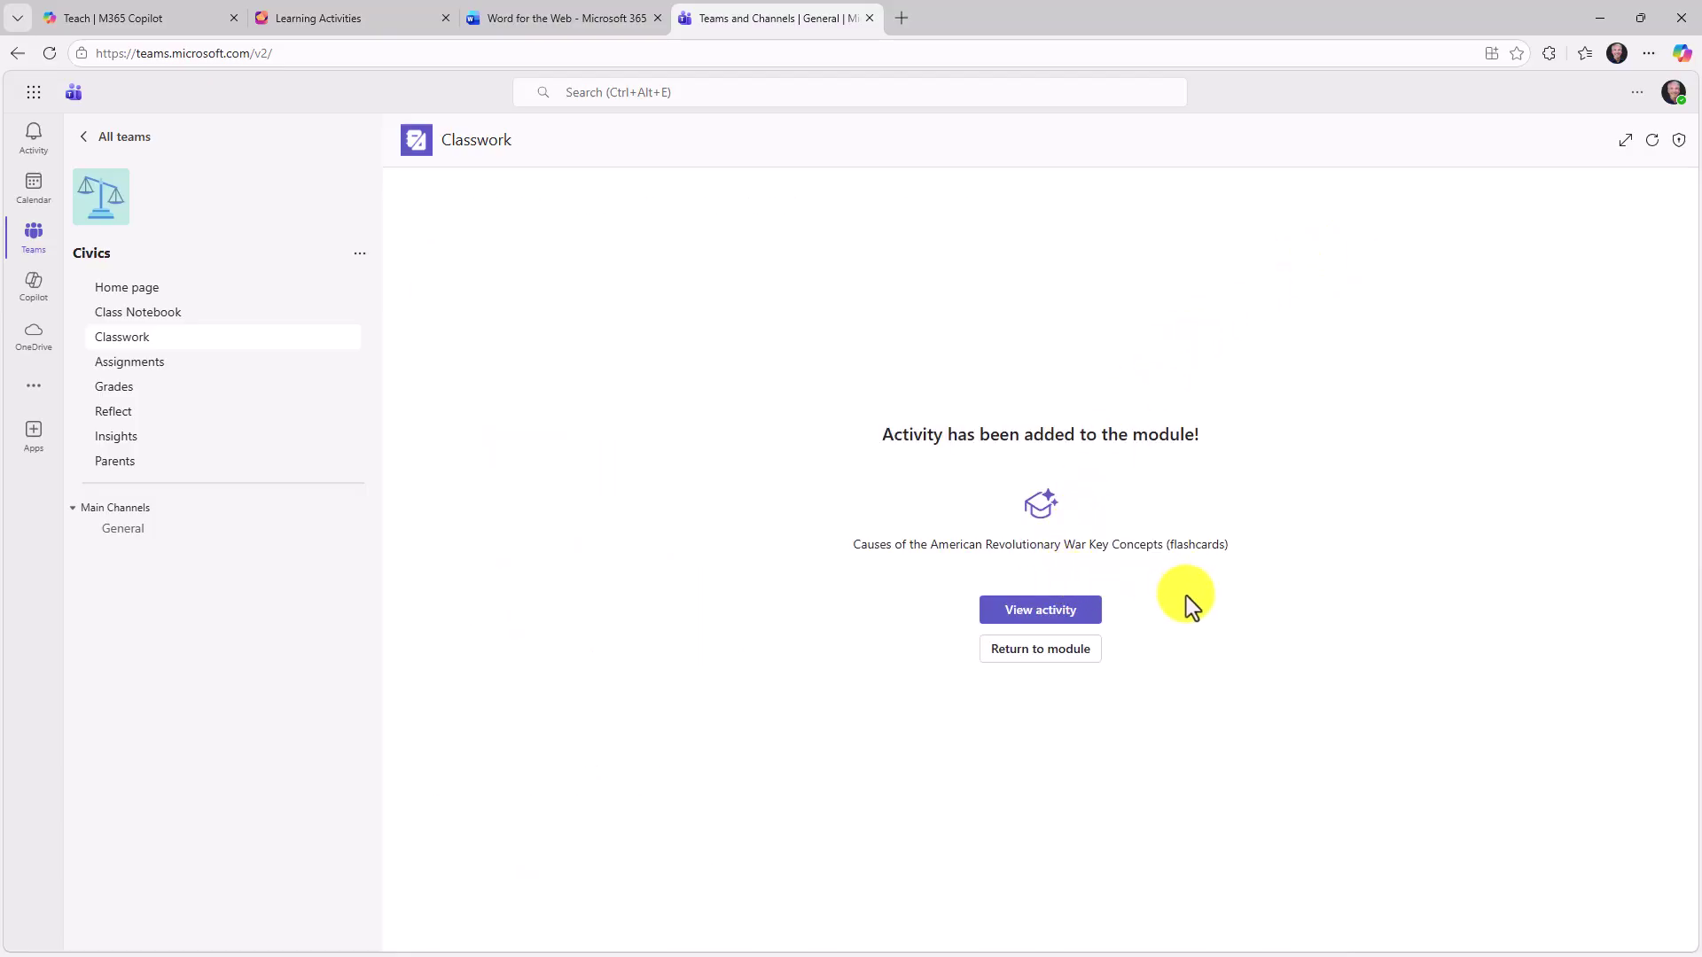
click(1045, 656)
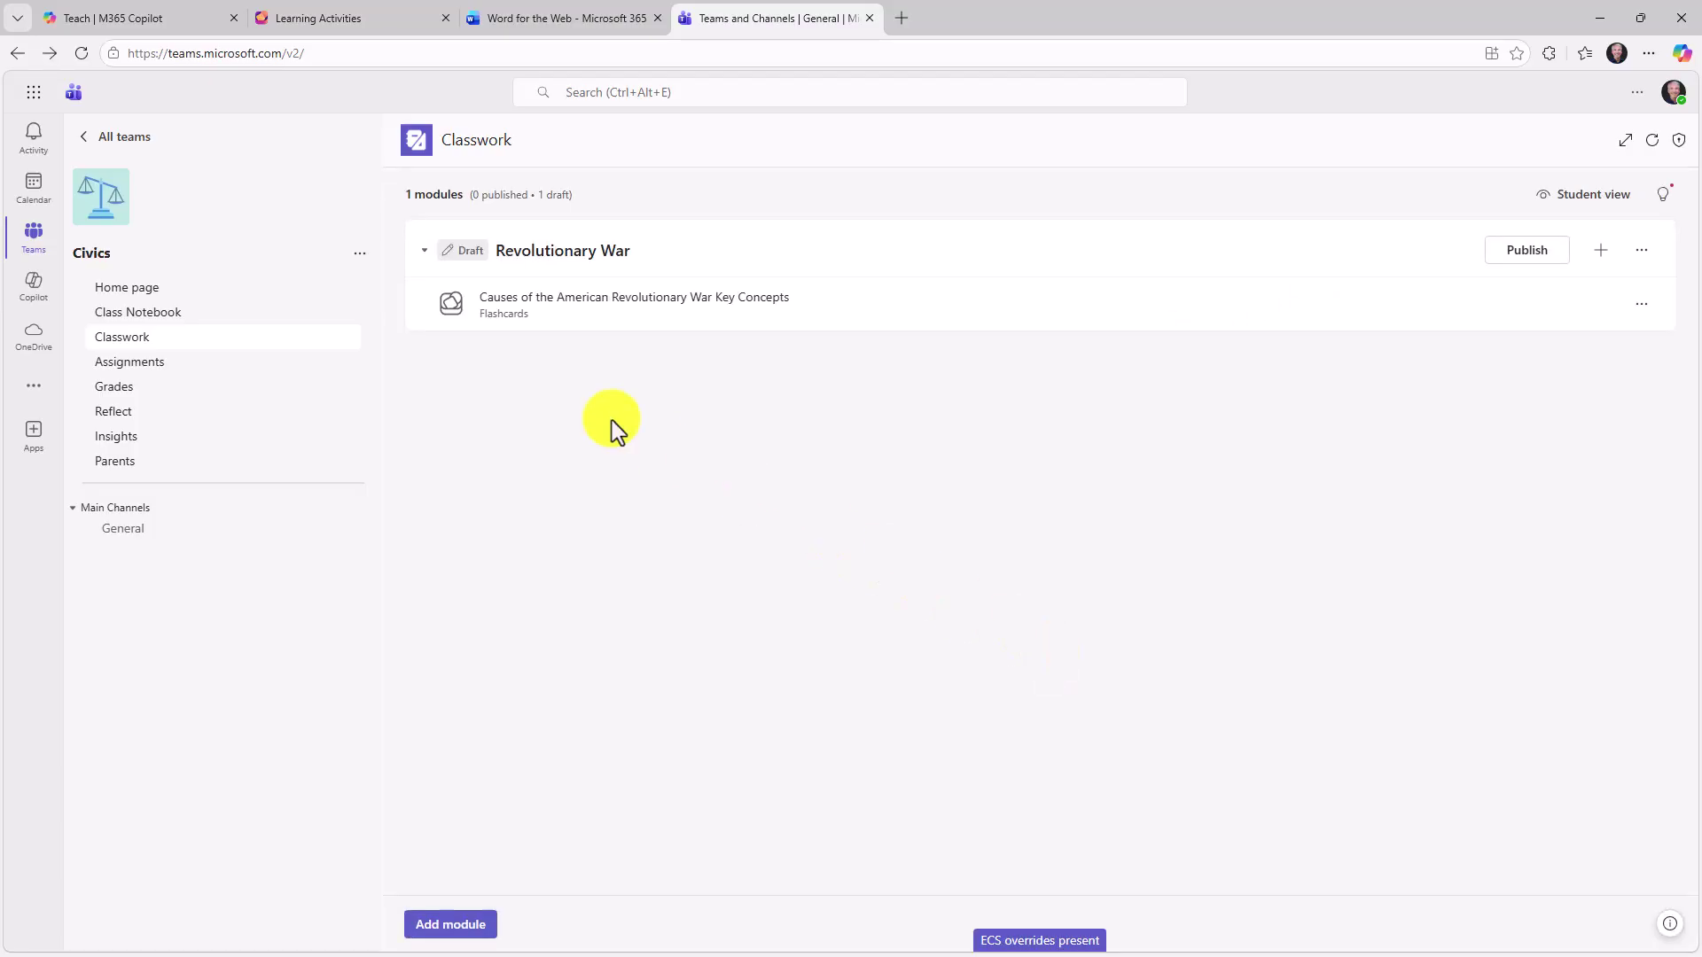